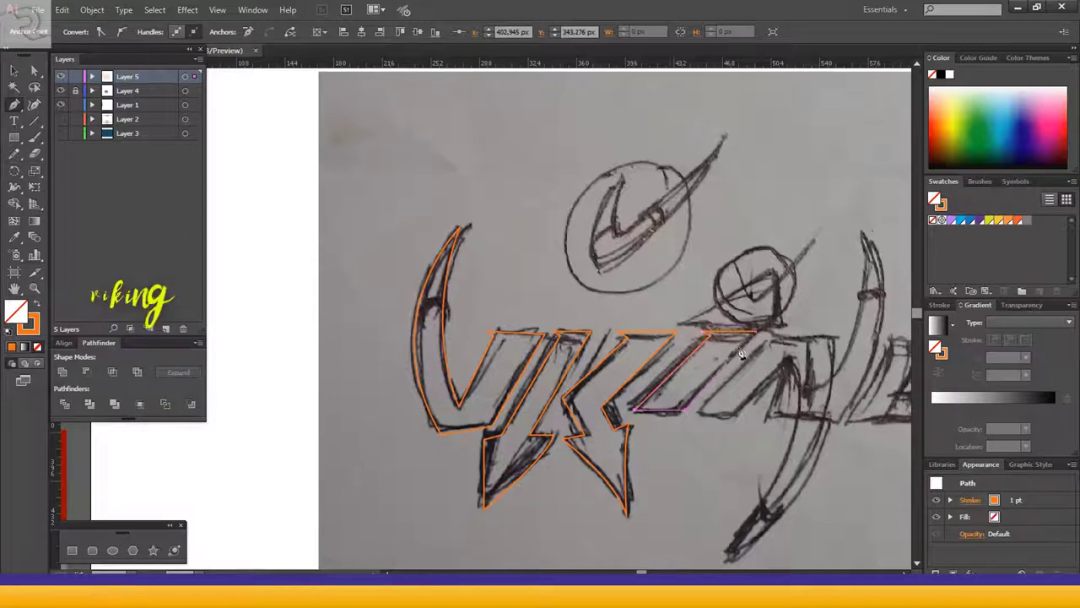
Step: Trace the triangular accent above the I as a closed path with the Pen tool
click(778, 267)
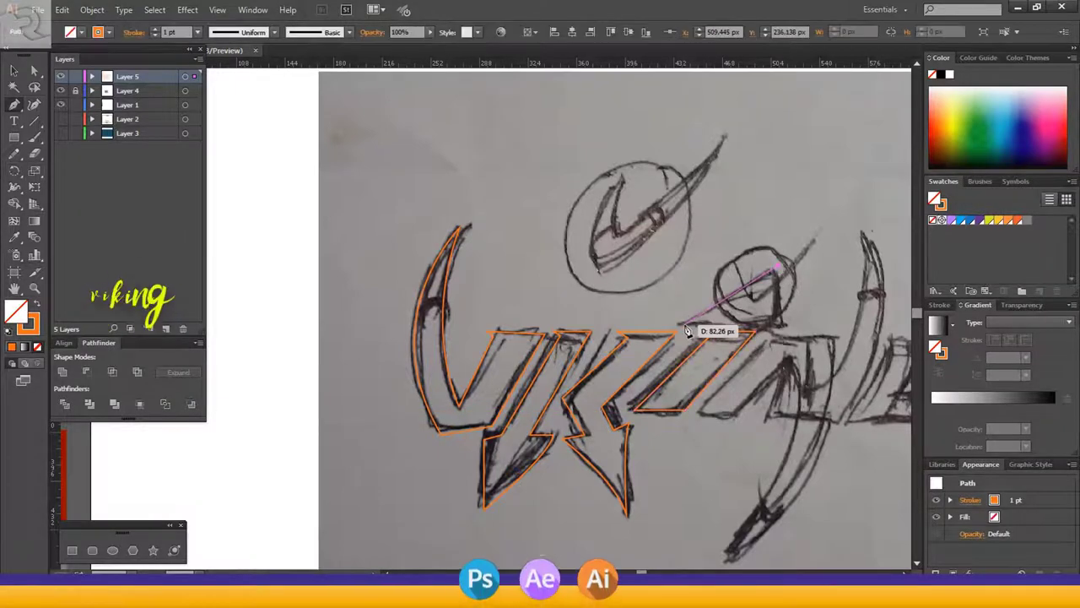
click(689, 324)
drag(714, 327, 791, 326)
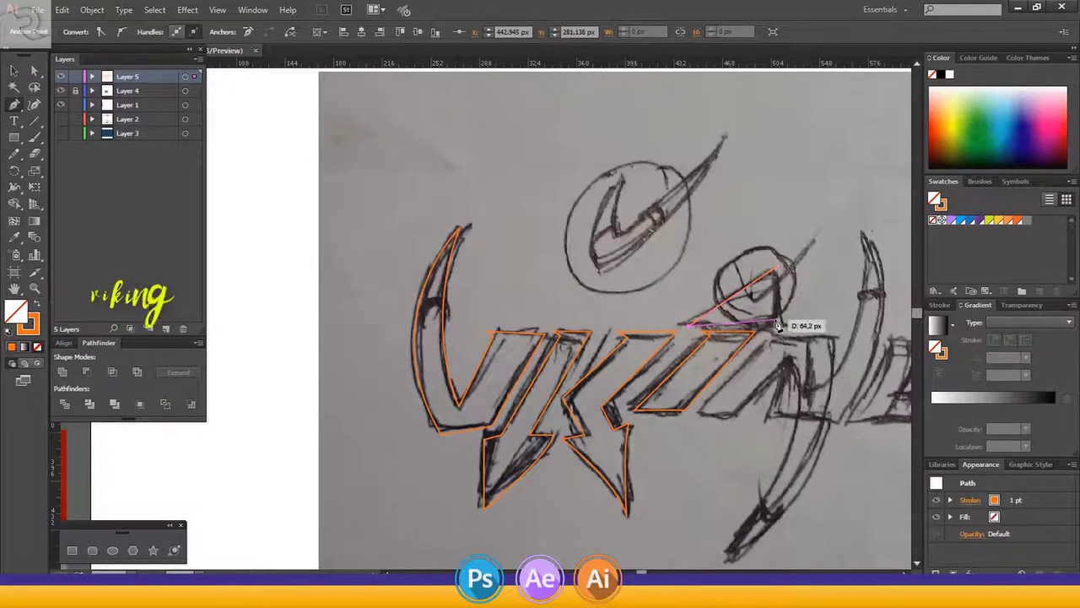
click(775, 321)
click(777, 267)
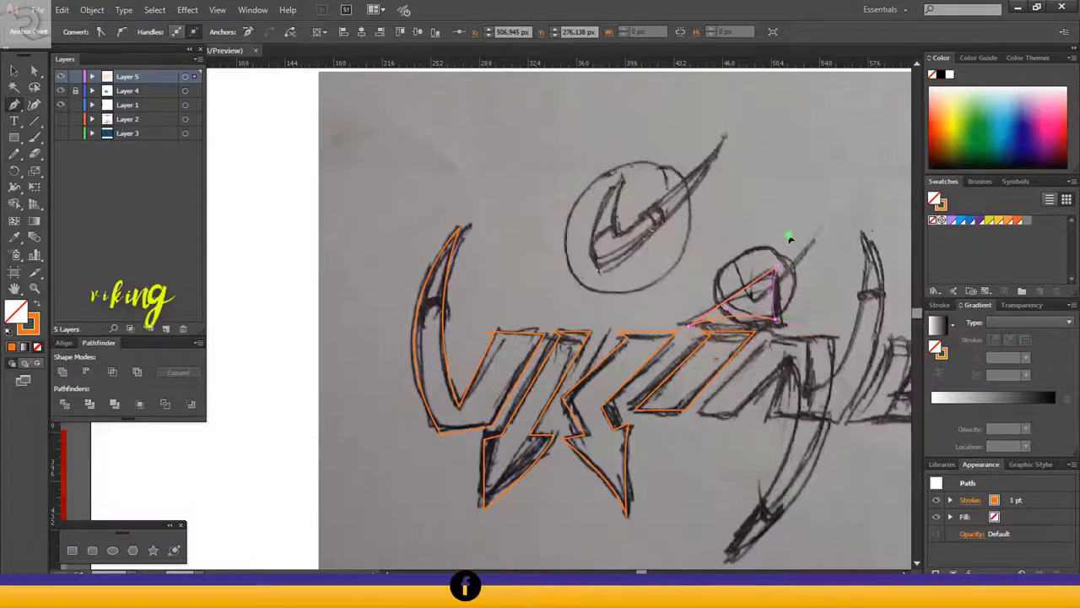
ctrl+click(813, 225)
Step: Trace the angular N outline over the sketch with the Pen tool as a closed path
click(834, 333)
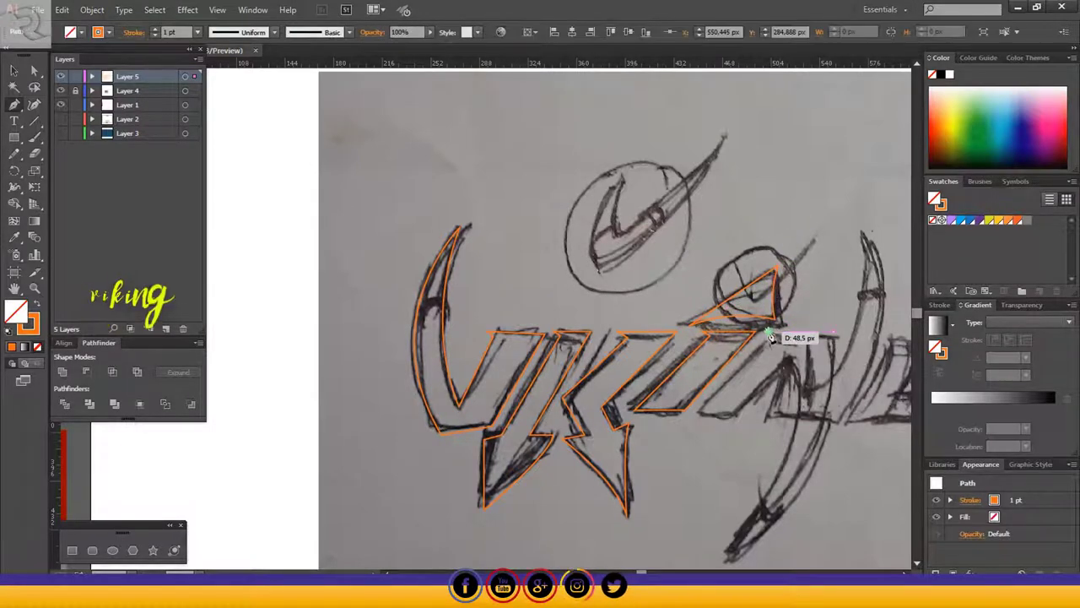
click(770, 333)
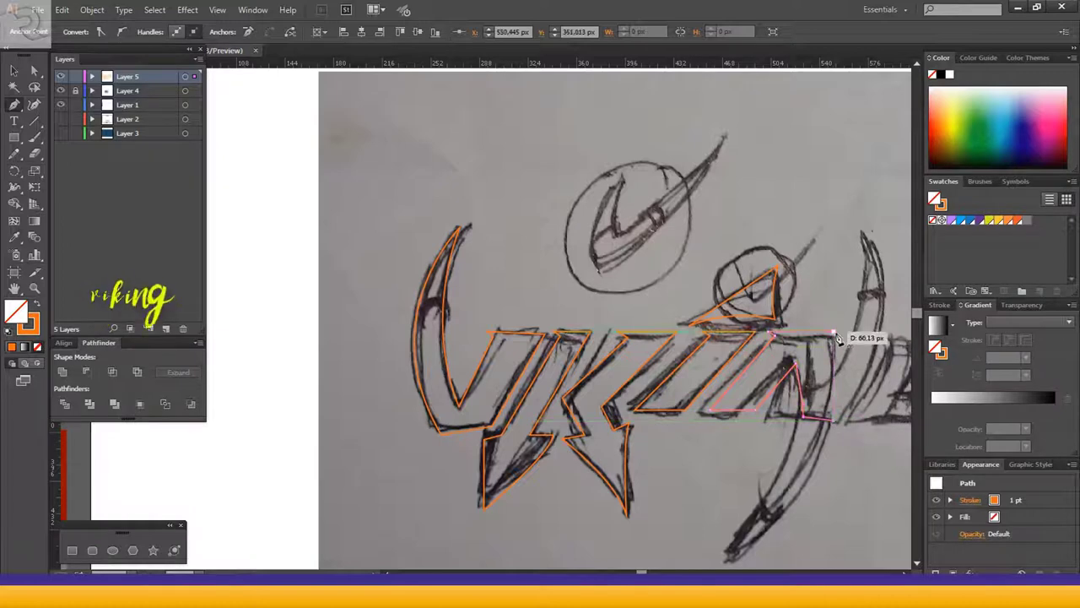
scroll(811, 431, right, 3)
ctrl+click(867, 349)
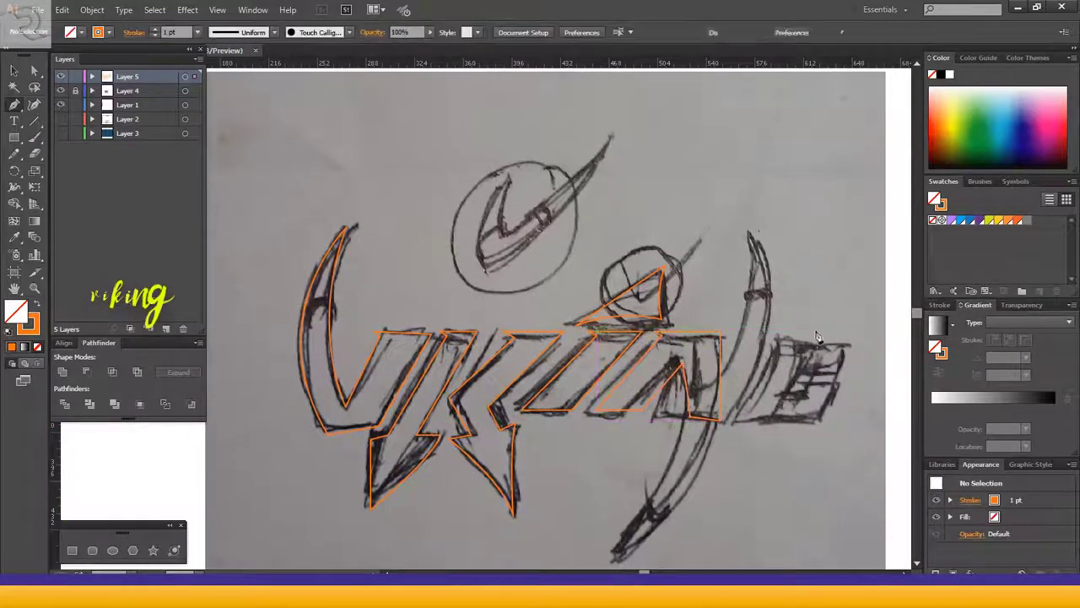
Step: Trace the blocky G as a closed path and hide the sketch on Layer 4
click(816, 337)
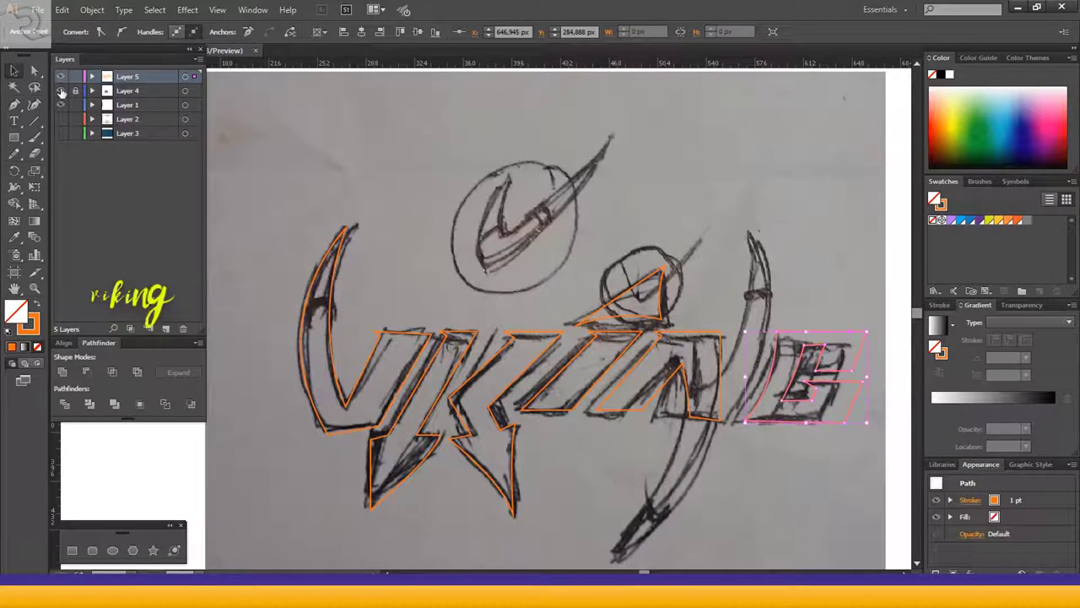
click(61, 91)
click(621, 253)
scroll(502, 298, left, 1)
scroll(502, 297, down, 1)
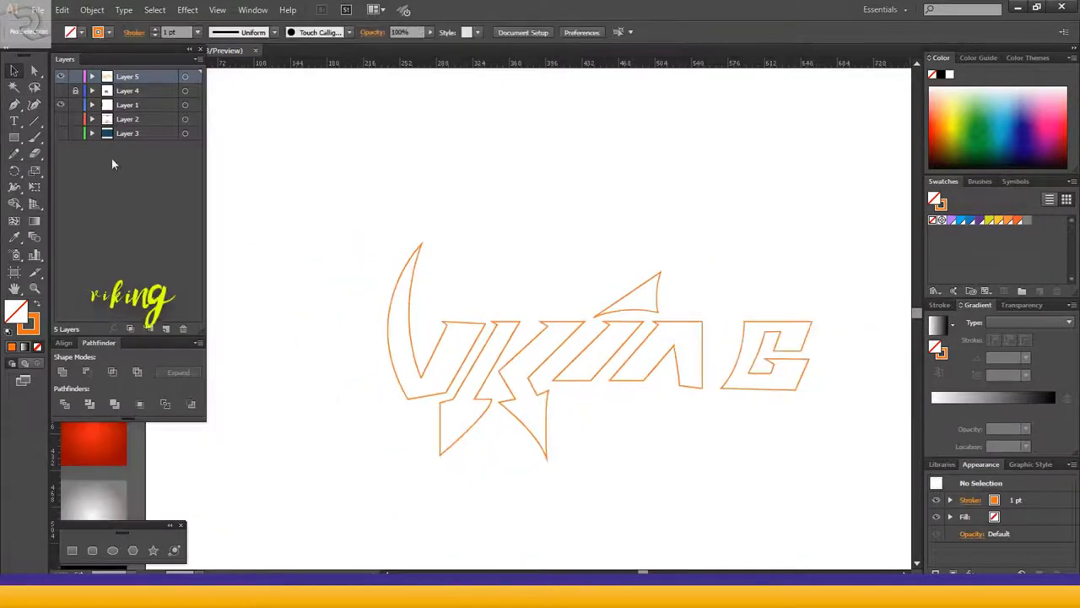
Step: Add an anchor point below the G's upper-left corner and pull the corner outward into a small pointed serif
scroll(723, 332, up, 2)
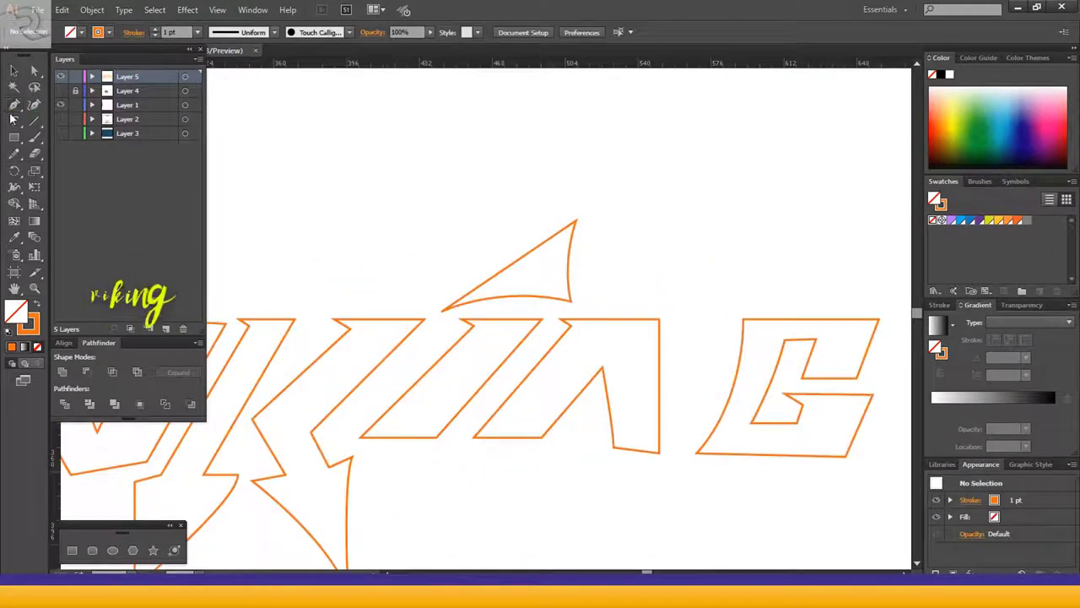
drag(14, 104, 53, 106)
click(745, 328)
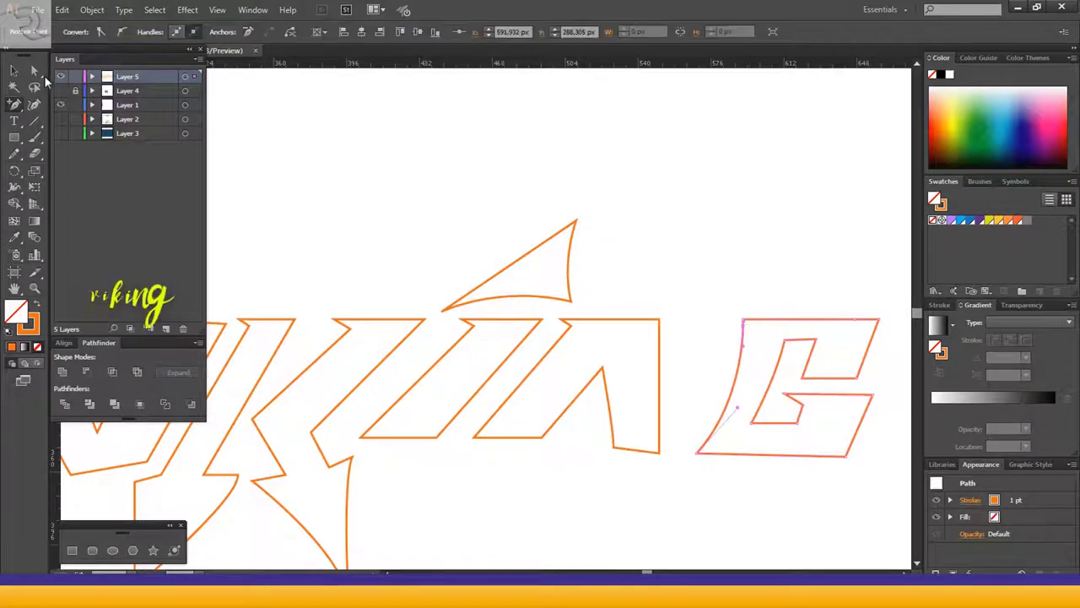
drag(744, 325, 762, 363)
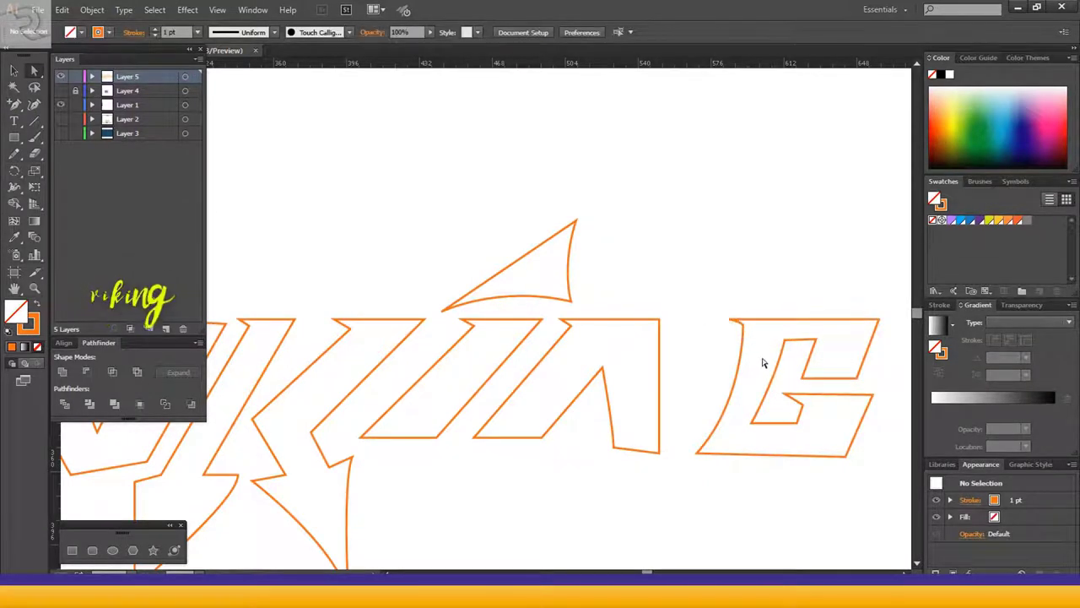
Step: Swap fill and stroke on all the lettering so the shapes have a solid orange fill and no stroke
click(15, 72)
alt+scroll(744, 220, down, 1)
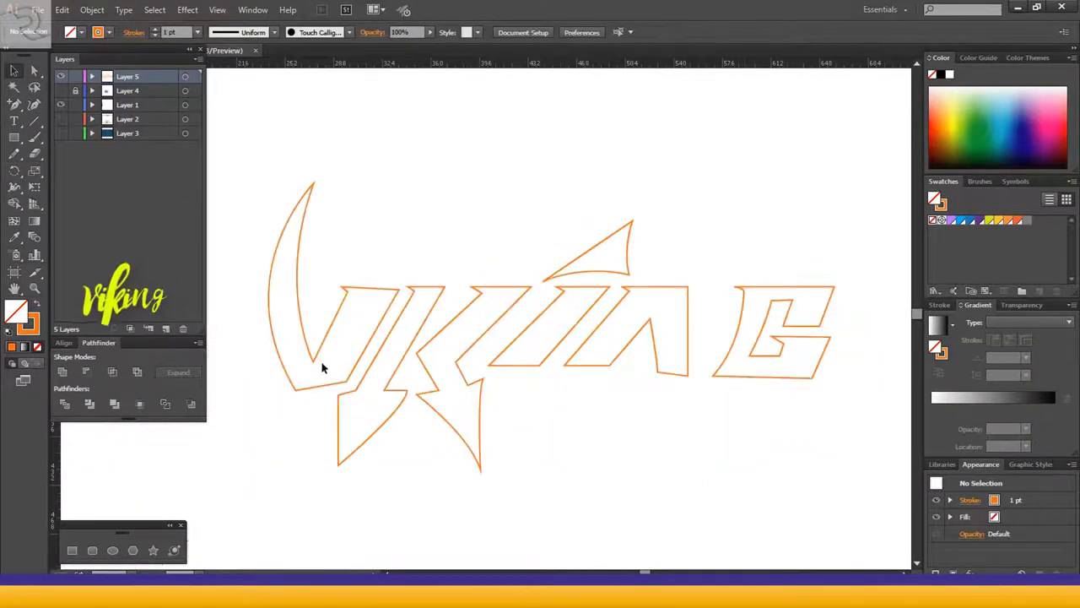
click(302, 264)
key(shift+x)
click(642, 154)
Step: Divide the V with a vertical line through its inner corner and ungroup the horn from the right stroke
click(284, 316)
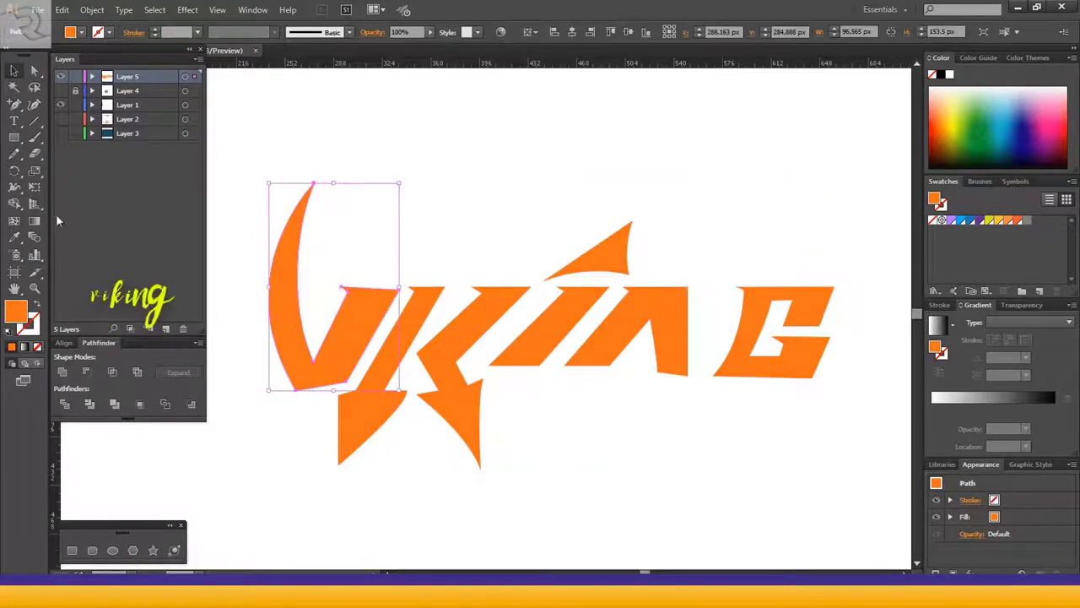
click(35, 121)
drag(313, 344, 310, 424)
drag(240, 336, 330, 384)
click(65, 404)
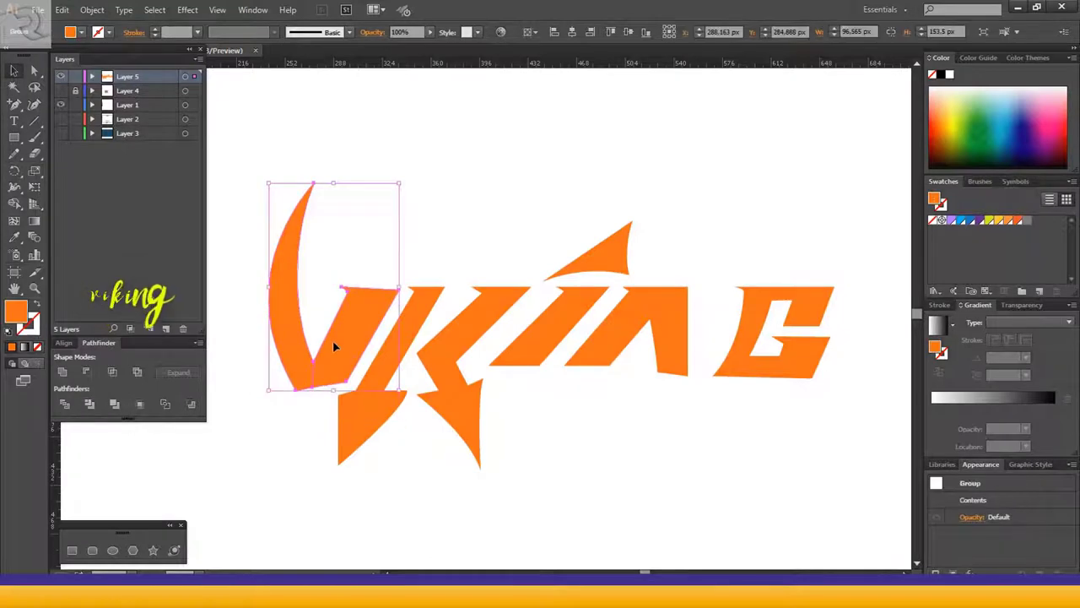
right_click(332, 341)
click(354, 423)
click(282, 414)
Step: Copy the V's horn to the end of the N, reflect it vertically and position it against the N's right stem
drag(290, 315, 665, 337)
double_click(15, 172)
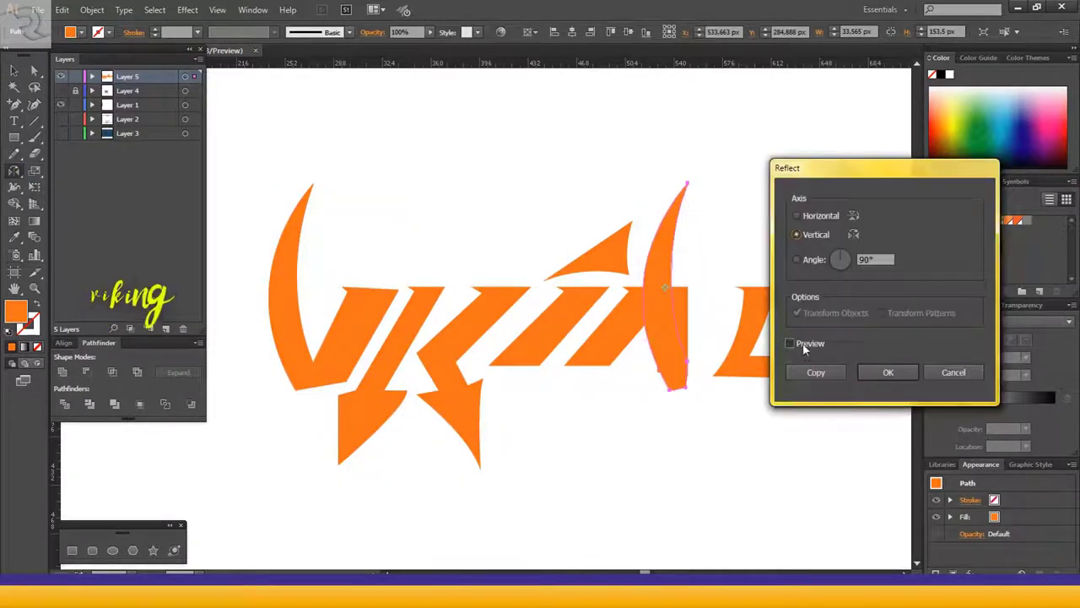
click(900, 376)
click(14, 72)
click(717, 194)
drag(676, 291, 668, 412)
click(716, 385)
Step: Fill the N with the light blue swatch and bring it to the front
scroll(717, 375, up, 2)
click(573, 320)
click(545, 267)
click(34, 71)
click(620, 431)
key(ctrl+z)
click(639, 368)
click(641, 371)
scroll(663, 374, up, 3)
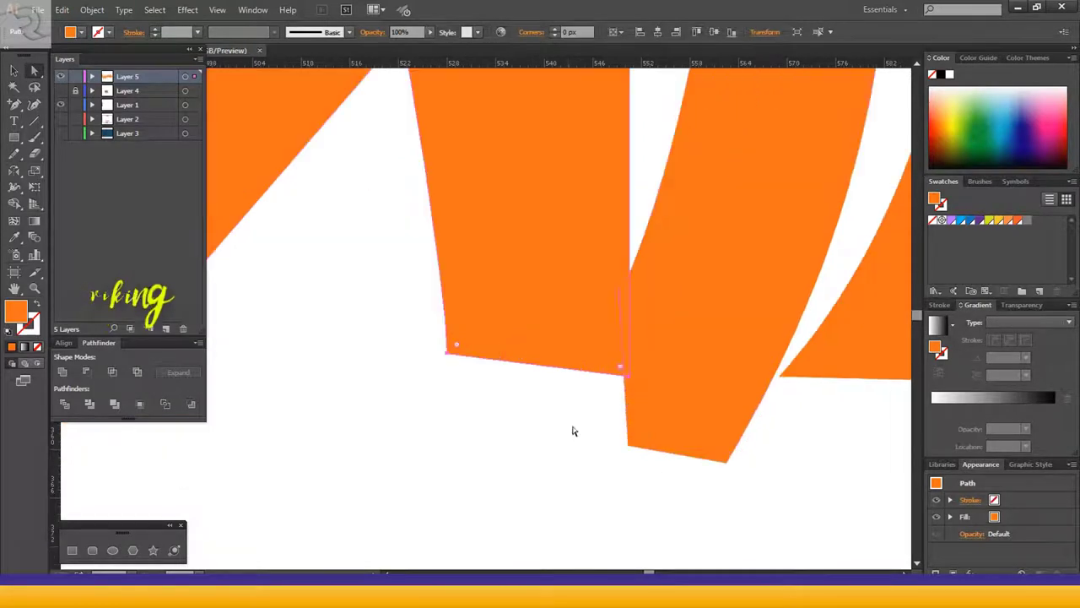
click(958, 224)
right_click(556, 313)
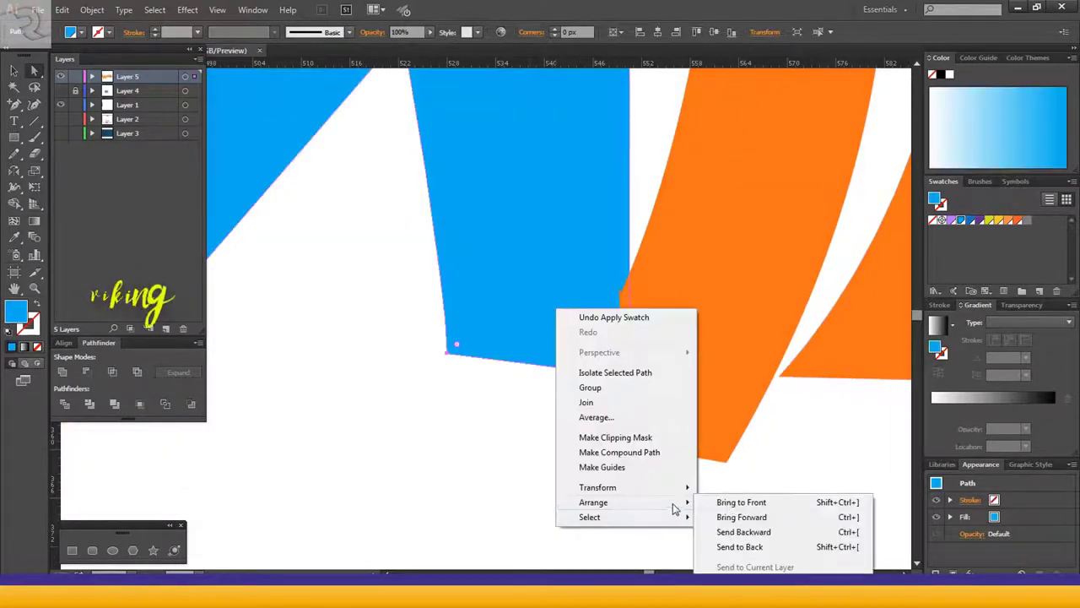
click(718, 501)
key(ctrl+shift+a)
Step: Move the N's two bottom anchor points on its right stem down to continue the slanted base of the horn
drag(630, 379, 629, 445)
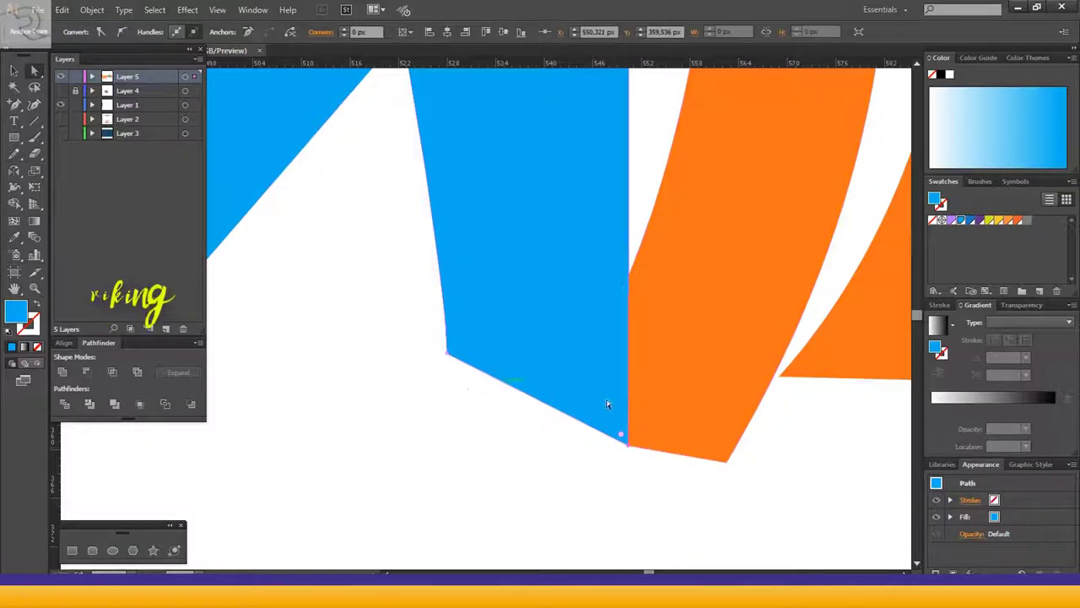
drag(448, 355, 456, 415)
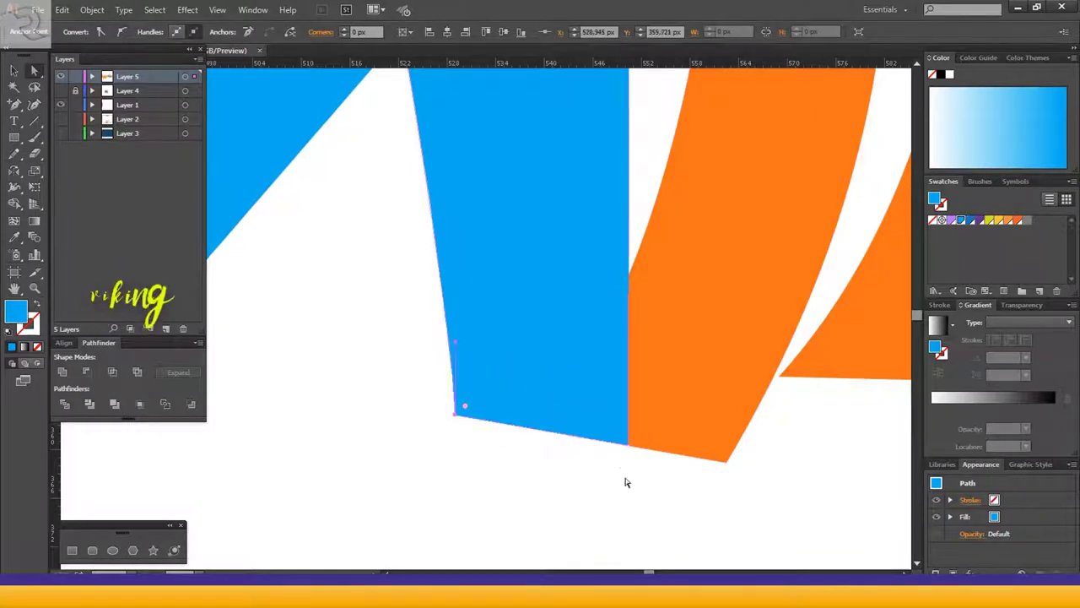
click(627, 478)
scroll(752, 486, down, 5)
scroll(704, 461, down, 1)
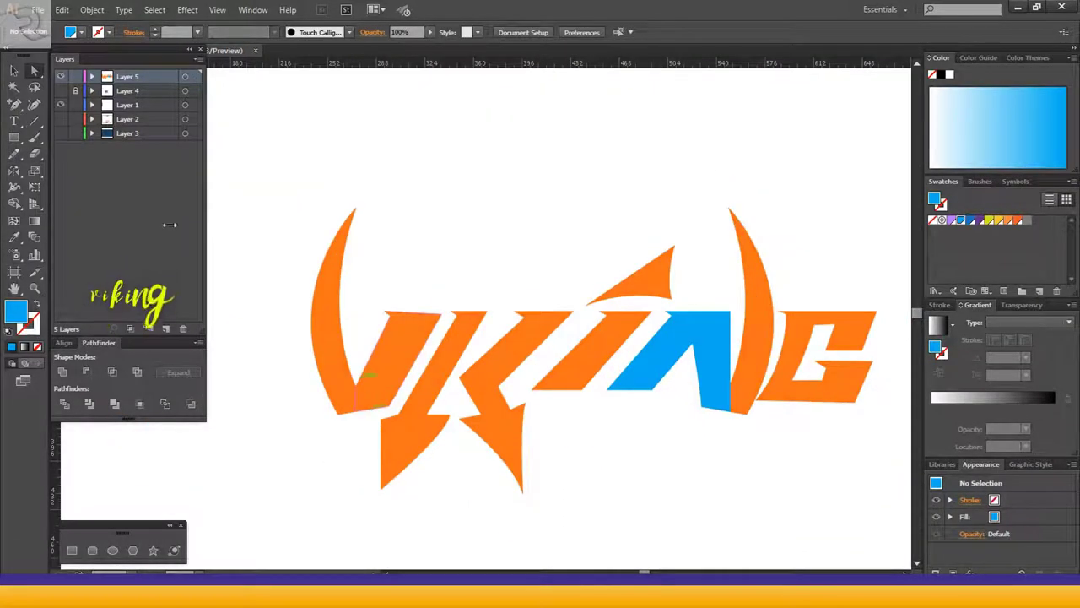
Step: Draw a curved Pen line without fill across the V's left horn and divide the horn's tip along it
drag(13, 104, 76, 105)
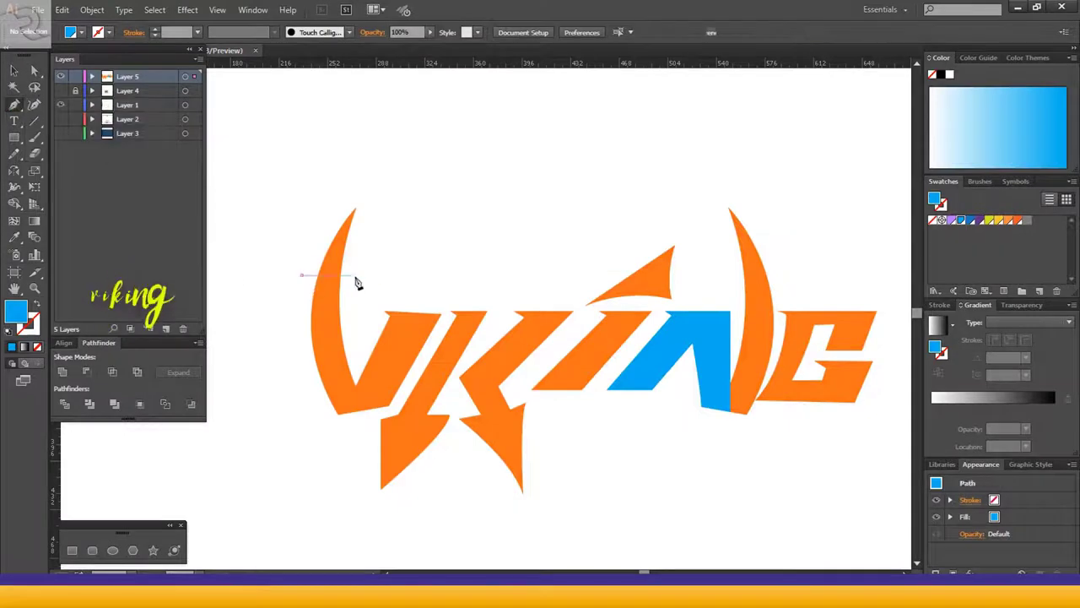
mouse_move(355, 275)
mouse_down()
mouse_move(390, 292)
mouse_move(369, 285)
mouse_up()
key(slash)
click(65, 405)
click(501, 226)
click(336, 257)
double_click(15, 171)
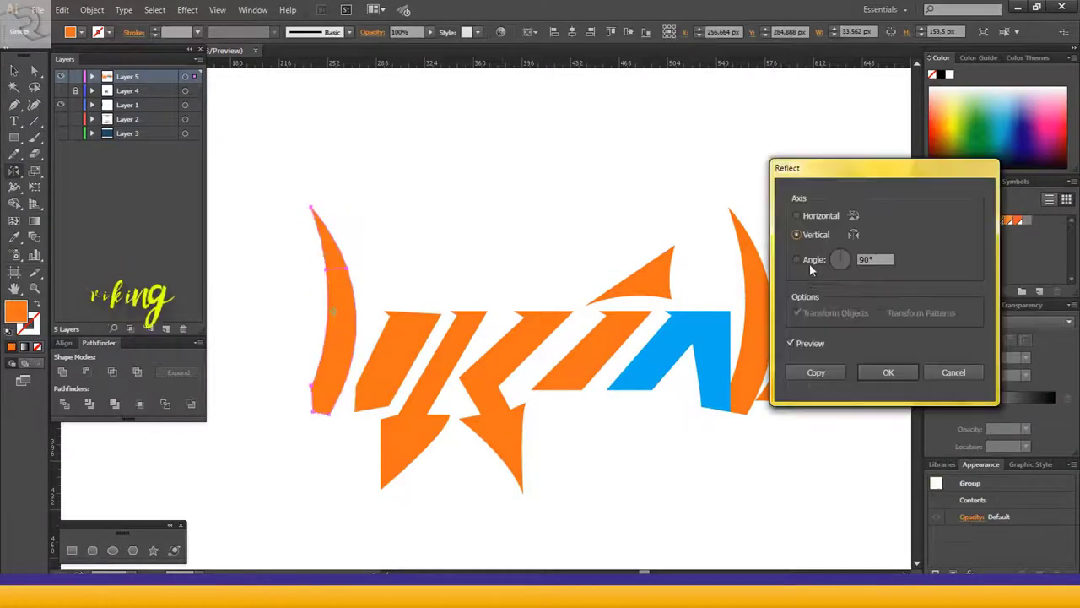
click(954, 372)
key(v)
Step: Make a vertically reflected copy of the left horn's tip and place it on the right horn's tip
click(347, 238)
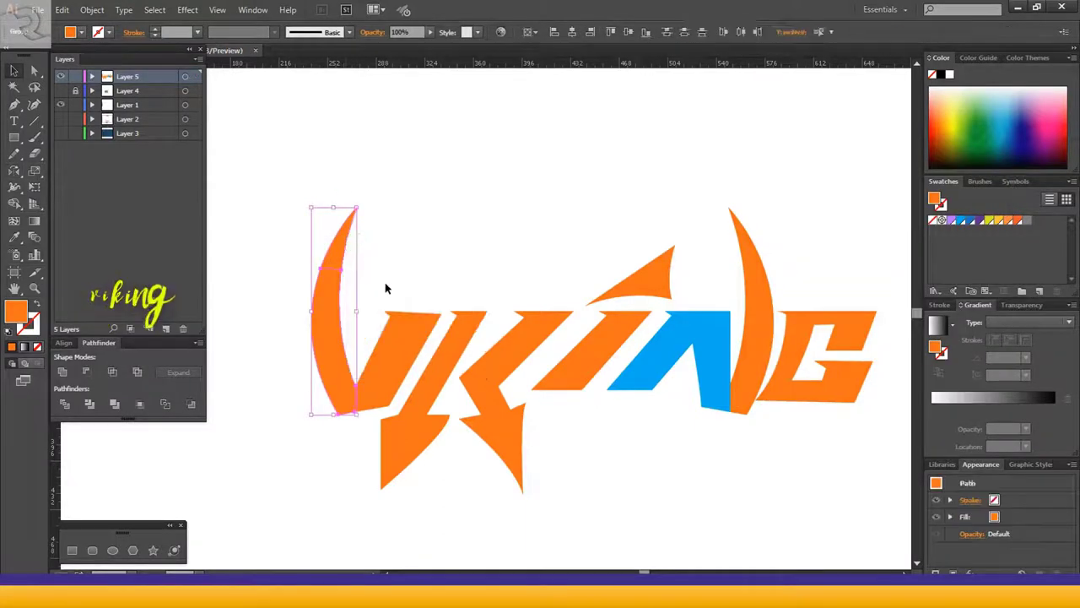
double_click(14, 172)
click(815, 374)
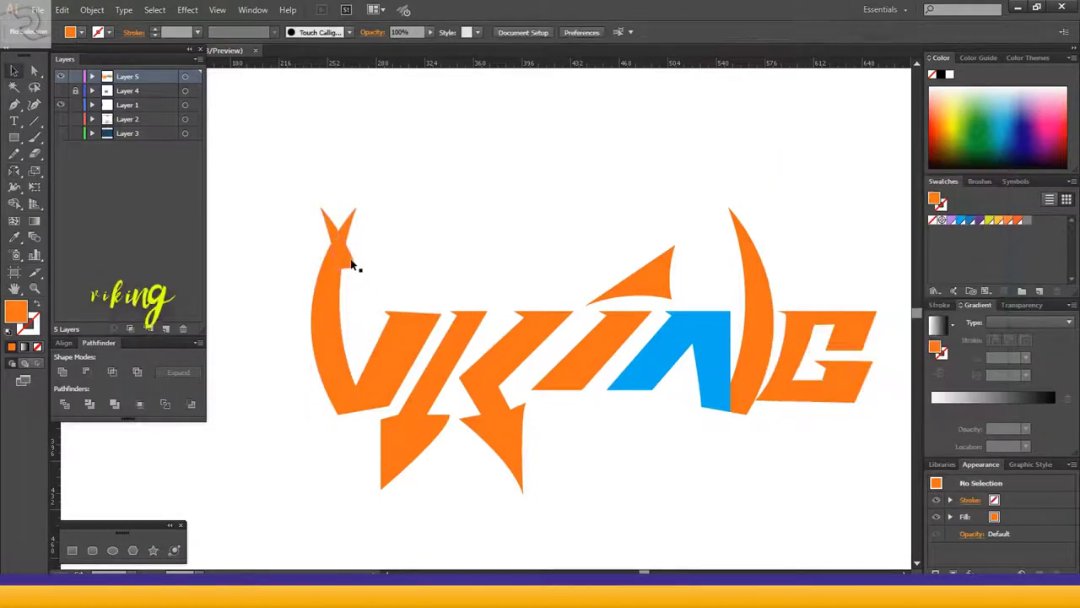
drag(356, 265, 767, 267)
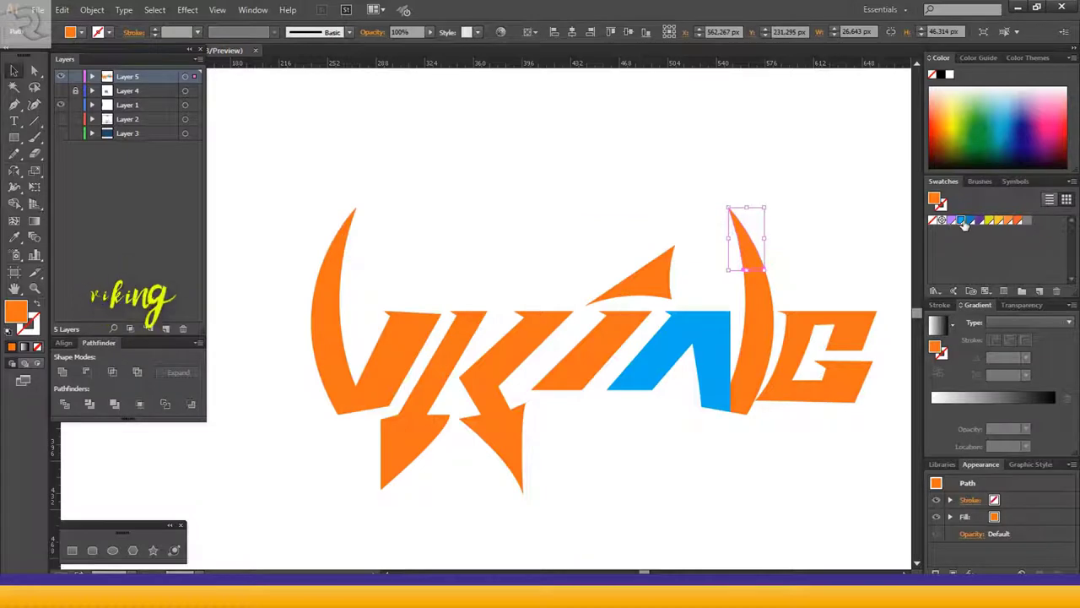
Step: Fill both horn tips and the triangular accent above the I with the light blue swatch
click(965, 224)
click(658, 178)
scroll(605, 217, down, 1)
click(346, 218)
click(964, 223)
click(616, 259)
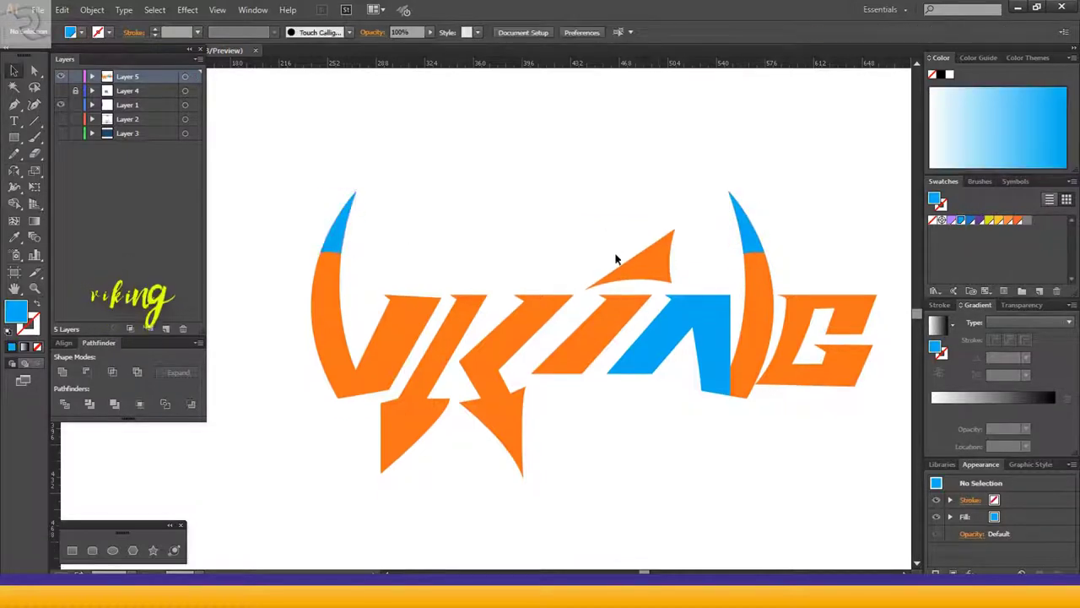
click(648, 263)
click(960, 221)
click(567, 232)
Step: Round the lower-right corner of the V's right stroke
scroll(564, 233, down, 1)
scroll(423, 316, up, 2)
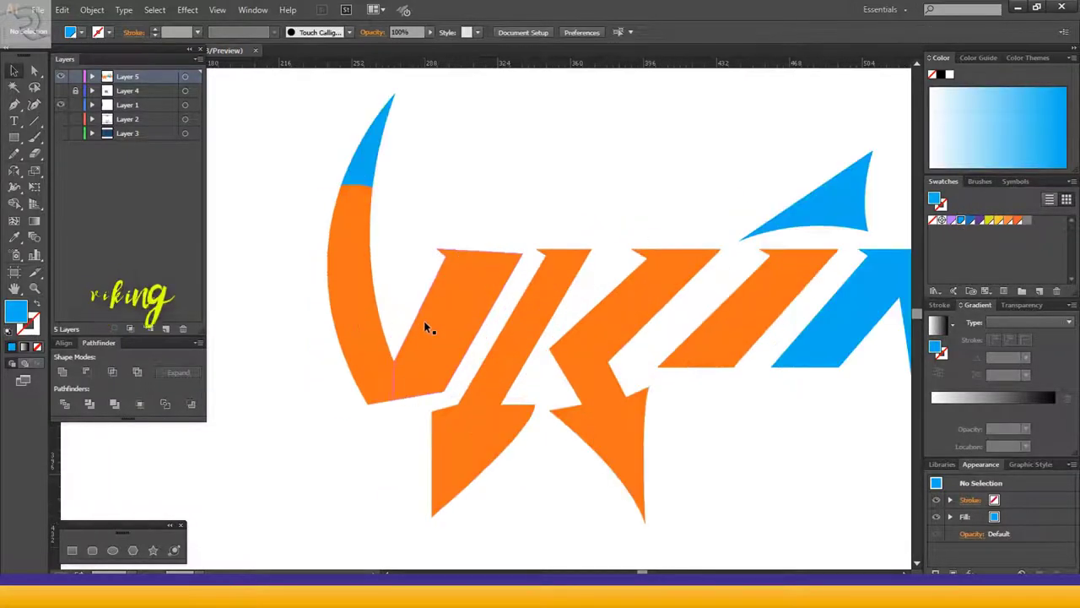
scroll(423, 321, down, 3)
scroll(430, 376, up, 3)
click(426, 371)
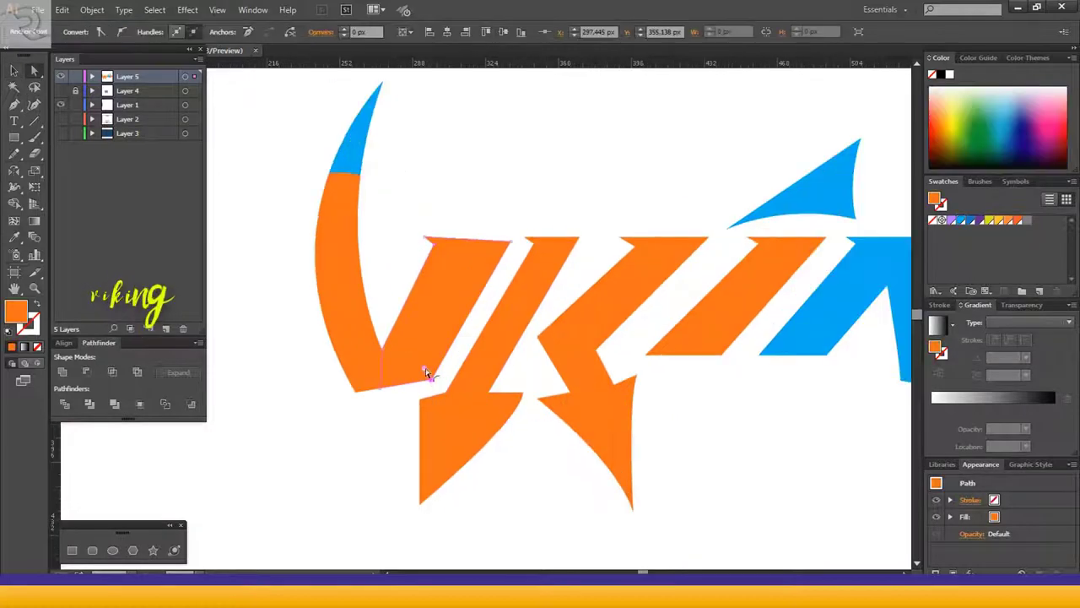
drag(425, 370, 395, 321)
click(524, 231)
Step: Move the K stem's upper-right anchor point slightly outward and round the inner corner at the stem's lower left
drag(580, 238, 587, 245)
click(446, 393)
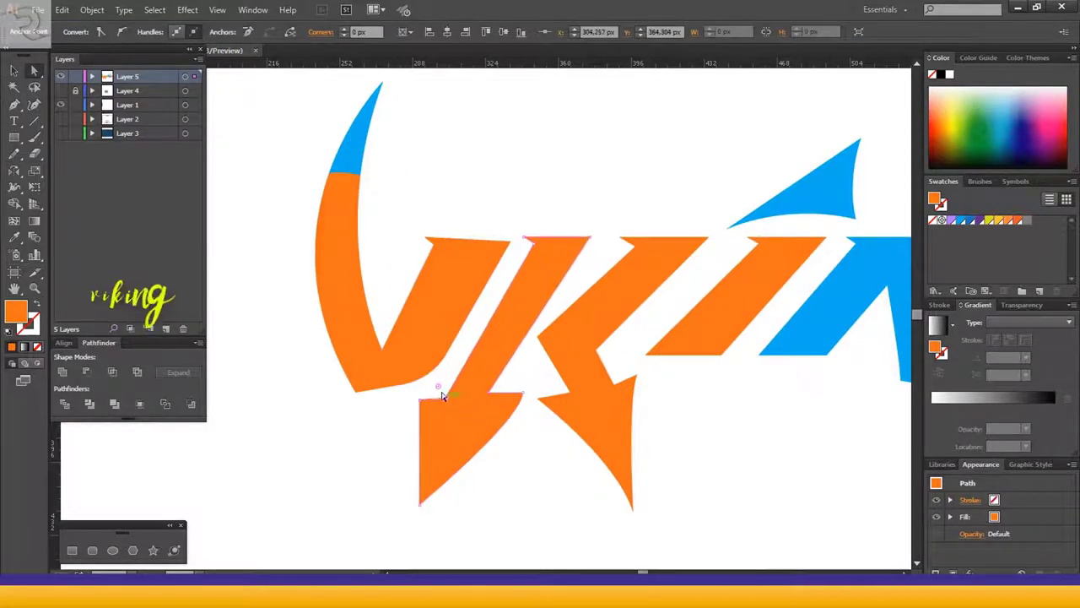
drag(437, 387, 424, 378)
click(574, 444)
Step: Round the two corners where the K's diagonal leg meets its pointed foot
click(571, 392)
drag(557, 387, 538, 379)
click(638, 419)
click(614, 383)
drag(619, 374, 623, 361)
click(671, 384)
Step: Round the lower-right corners of the I and of the N's left diagonal stroke
click(722, 355)
drag(717, 343, 692, 293)
click(740, 407)
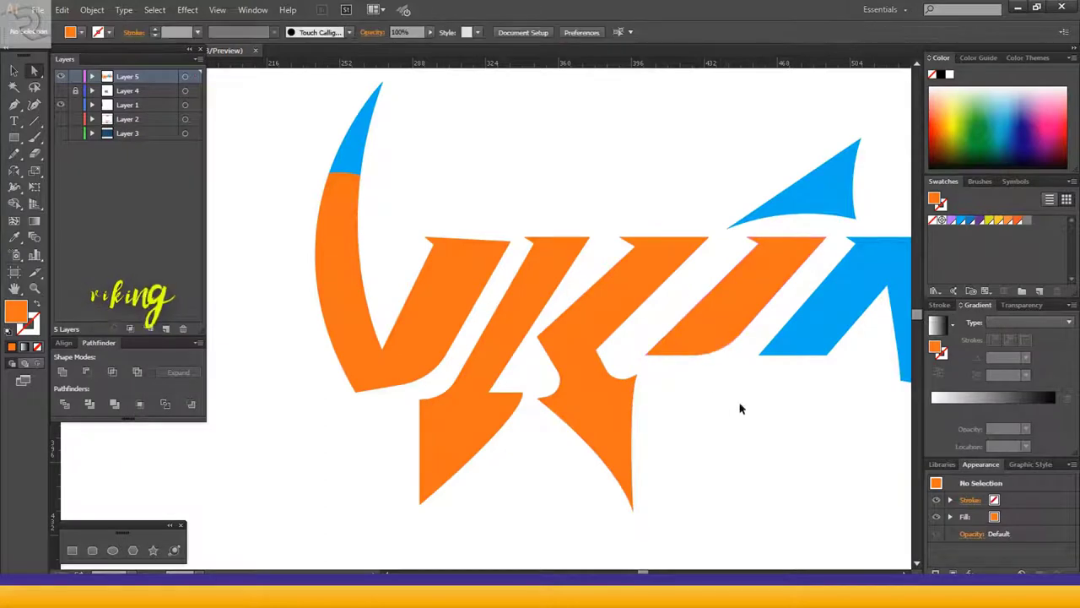
scroll(740, 407, right, 3)
click(730, 355)
drag(725, 343, 698, 309)
click(773, 453)
Step: Round the N's upper-right corner and the lower-left corner of its right stem
scroll(774, 453, right, 3)
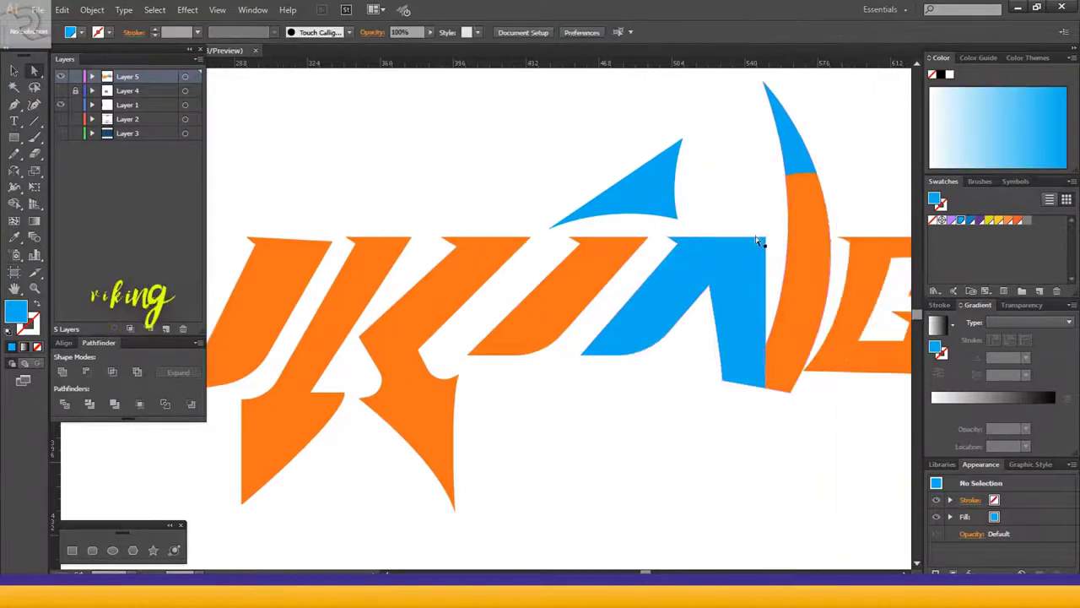
click(766, 238)
drag(753, 250, 722, 276)
click(707, 372)
click(723, 380)
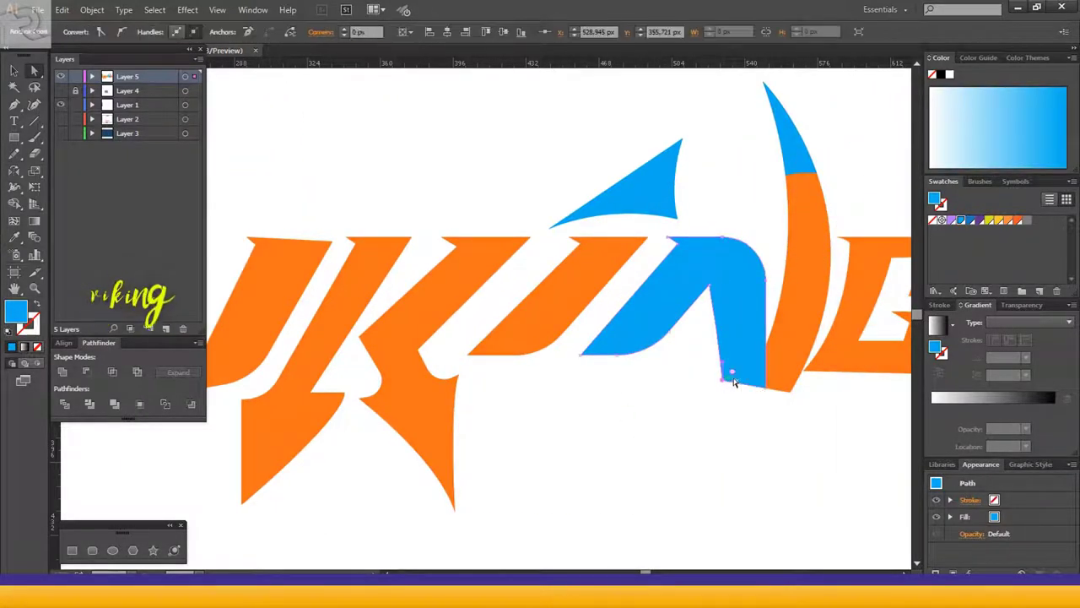
drag(734, 376, 755, 353)
click(758, 428)
Step: Round the lower-right corner of the G's upper arm and the lower-left corner of its inner opening
scroll(758, 428, down, 1)
scroll(758, 422, right, 3)
scroll(766, 380, up, 1)
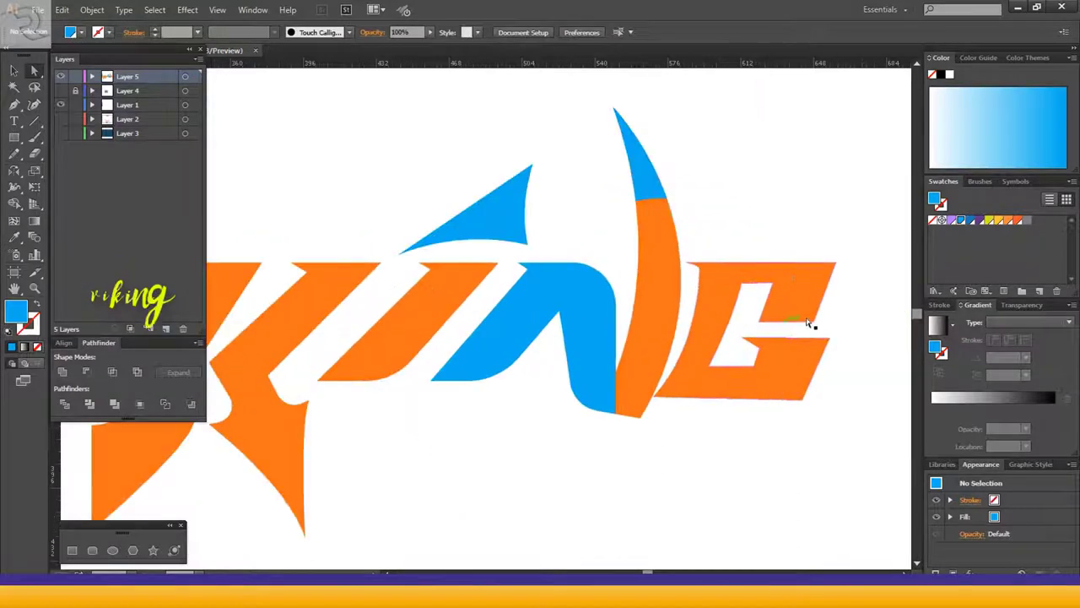
click(813, 321)
drag(807, 310, 789, 280)
click(744, 323)
click(708, 365)
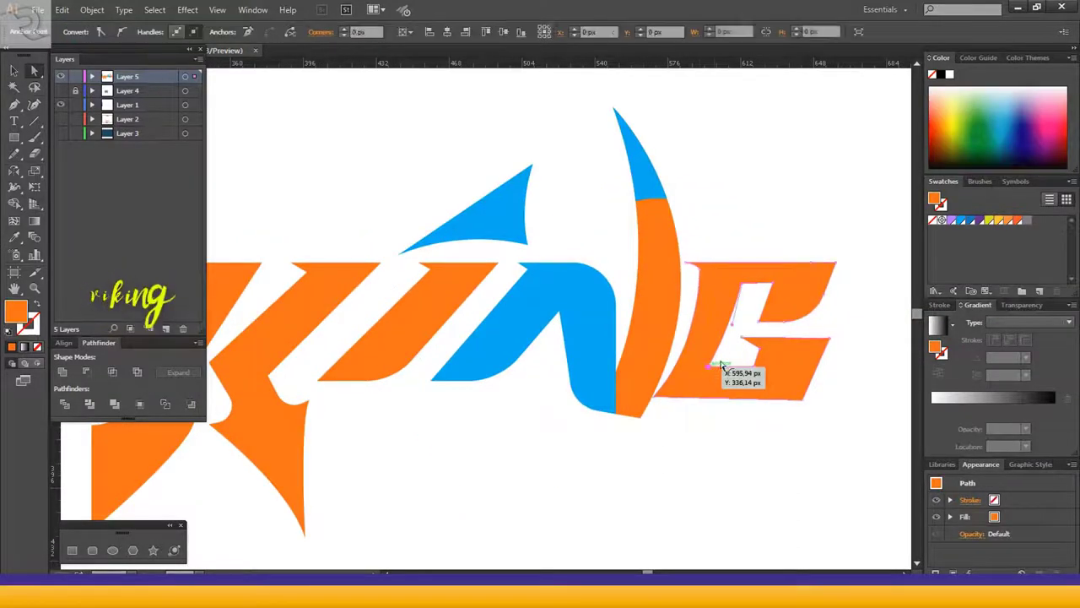
drag(721, 358, 710, 334)
click(723, 428)
click(717, 387)
key(a)
click(645, 455)
click(696, 410)
click(699, 361)
click(705, 460)
scroll(820, 431, down, 2)
scroll(570, 235, down, 2)
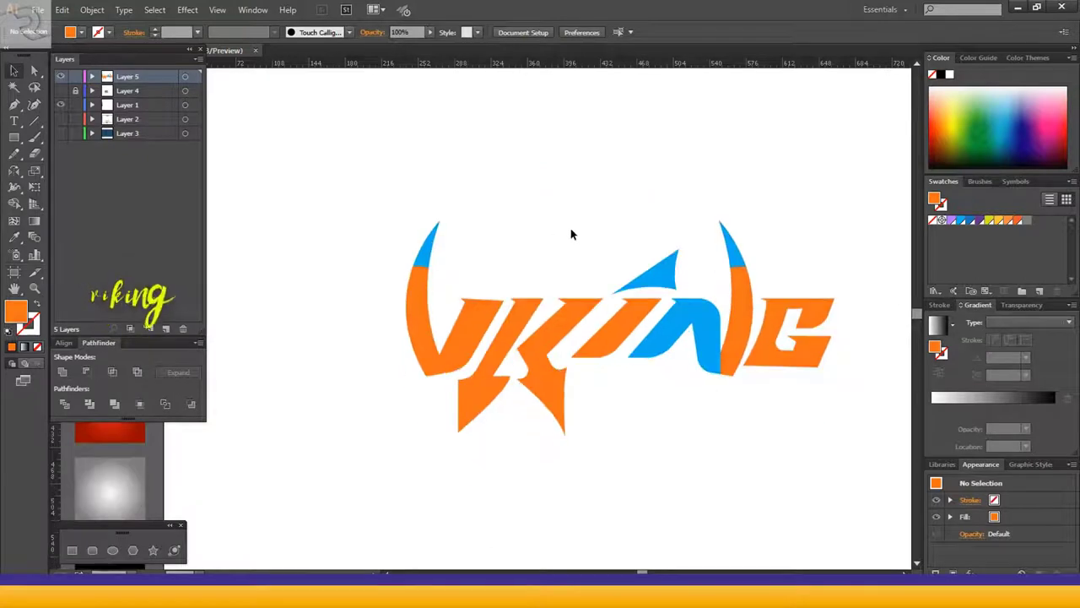
Step: Pull the blue tip and the orange body of the N's horn away from the letter
drag(721, 268, 773, 213)
right_click(735, 255)
click(751, 239)
drag(721, 226, 862, 201)
right_click(743, 263)
click(731, 443)
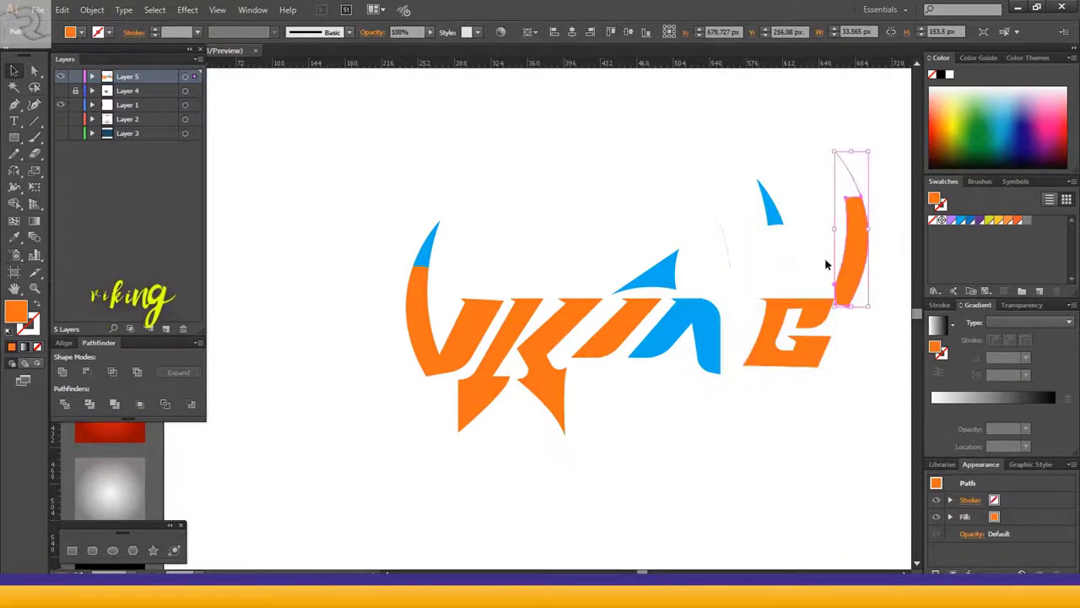
Step: Delete the N's detached horn pieces and the leftover curve fragments around them
drag(713, 263, 767, 220)
key(Delete)
click(853, 236)
key(Delete)
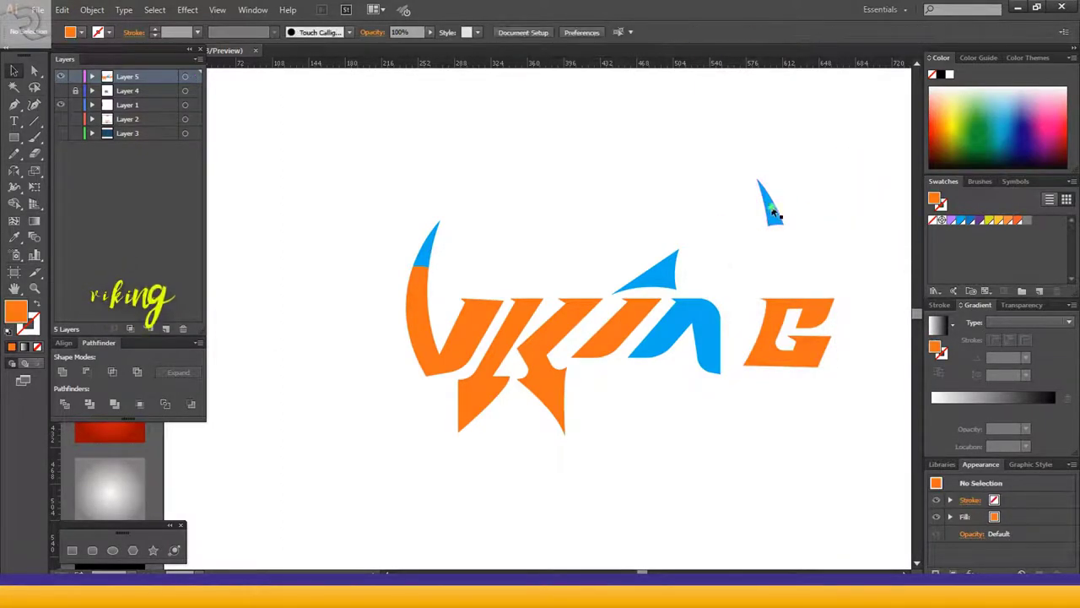
click(773, 213)
key(Delete)
drag(707, 167, 807, 378)
drag(762, 214, 717, 291)
key(Delete)
Step: Mirror a copy of the V's blue-and-orange horn about a vertical axis and place it on the N's right side
drag(374, 241, 435, 337)
double_click(15, 171)
click(816, 371)
click(15, 71)
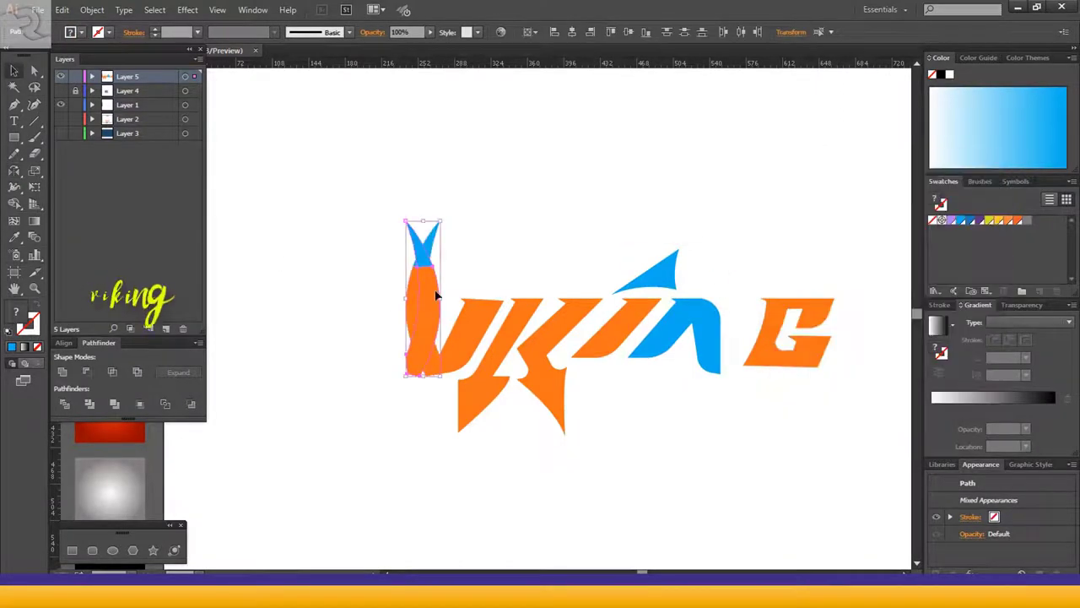
drag(436, 295, 747, 298)
scroll(740, 380, up, 5)
click(736, 379)
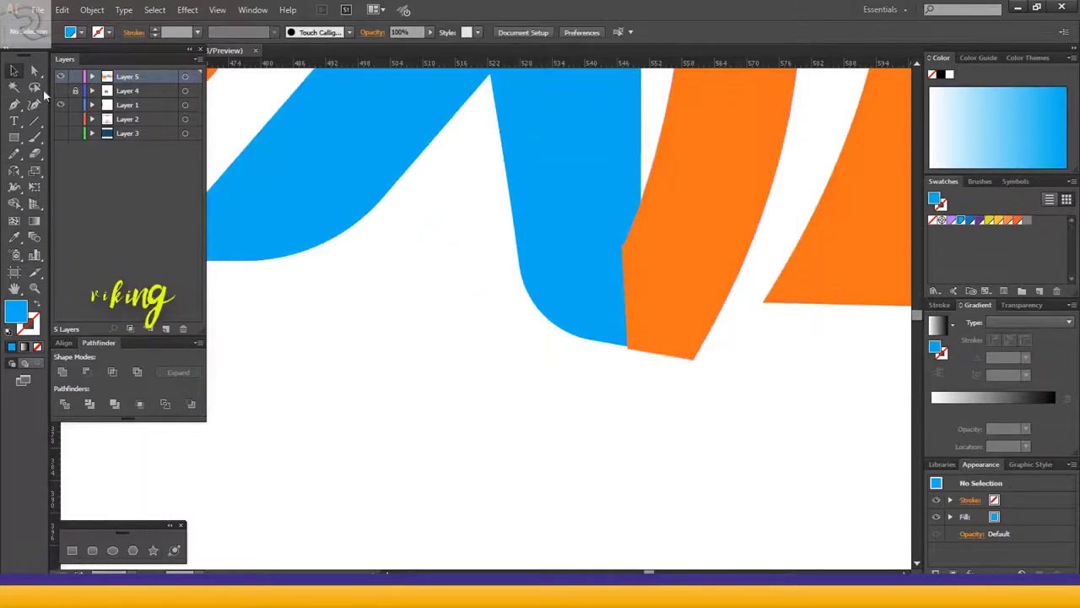
Step: Bring the blue N in front of the mirrored horn
right_click(568, 242)
mouse_move(654, 433)
click(727, 435)
Step: Line up the N's bottom edge with the horn's base, and merge the N and the horn body into one blue shape
scroll(639, 355, up, 4)
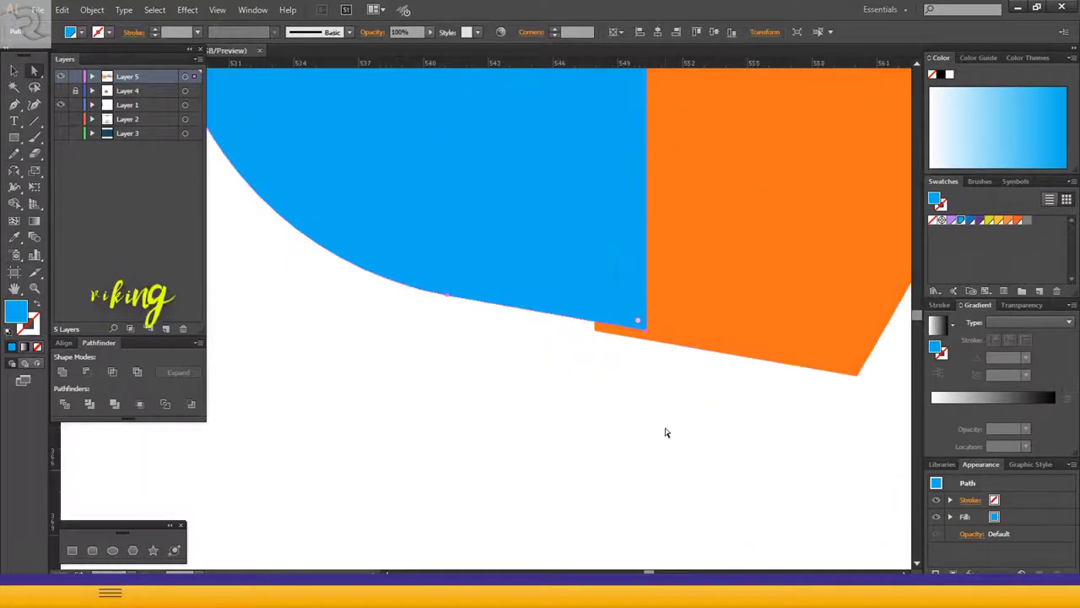
click(666, 432)
click(649, 341)
drag(448, 300, 456, 310)
click(694, 371)
scroll(706, 370, down, 8)
click(14, 71)
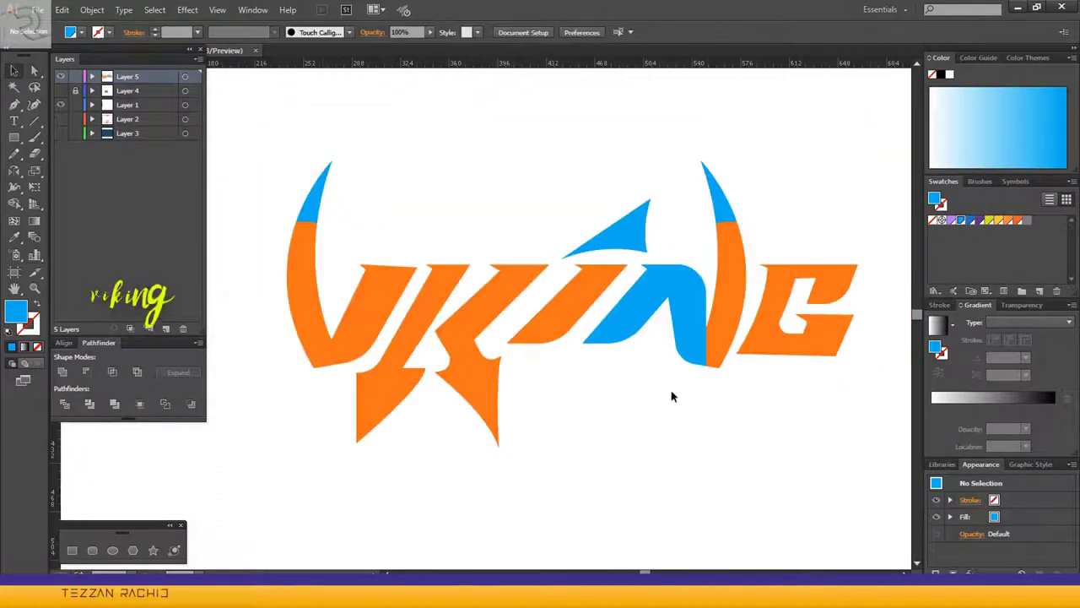
drag(672, 393, 710, 347)
key(ctrl+shift+bracketright)
Step: Move the V with its blue horn tip left to open a gap before the K
click(323, 355)
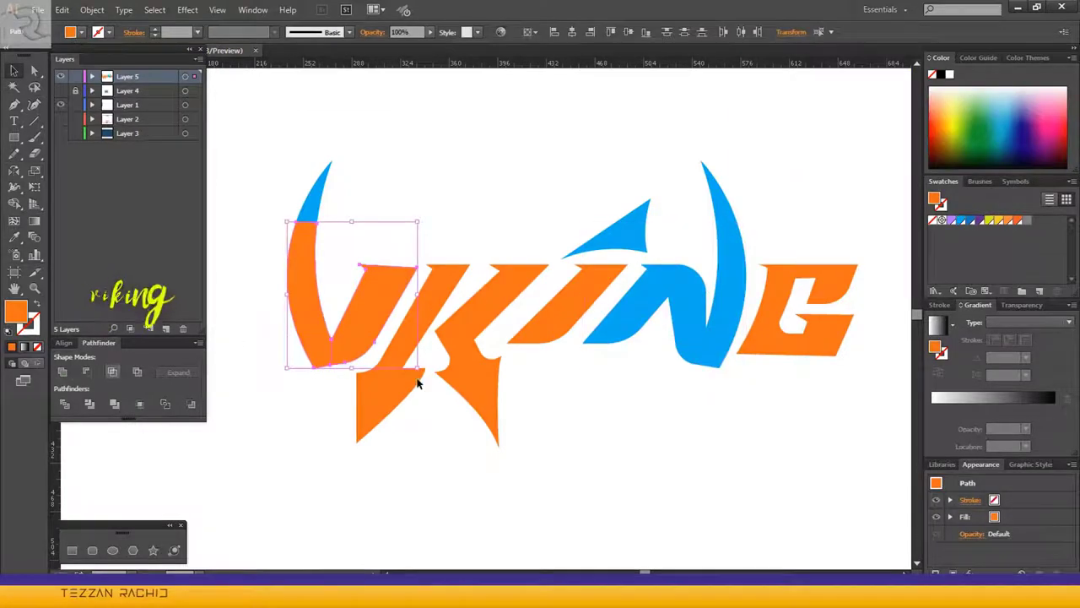
scroll(776, 359, down, 2)
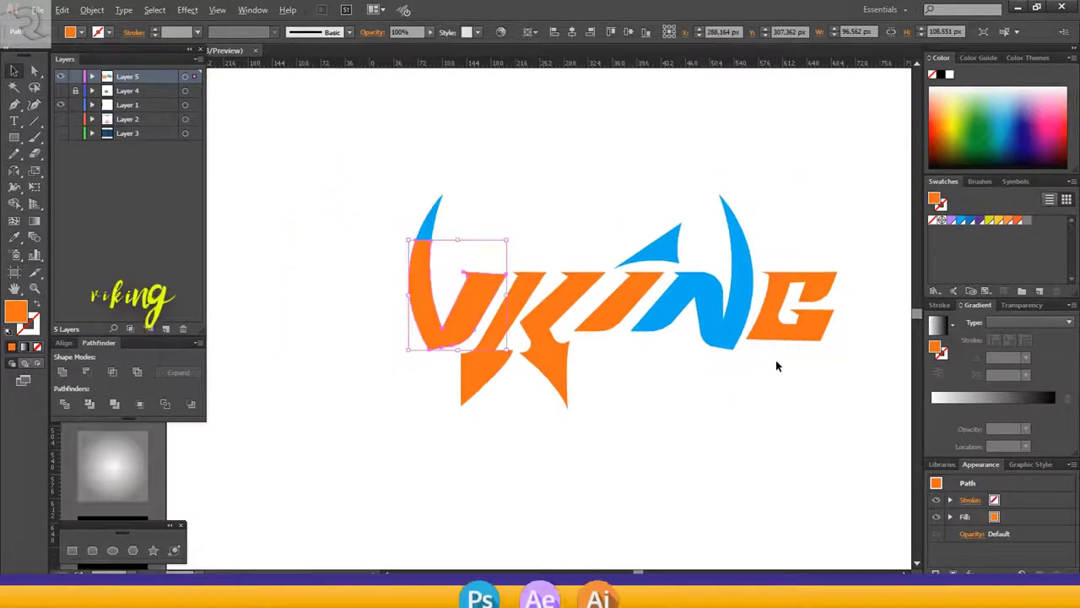
drag(499, 321, 403, 326)
key(ctrl+shift+a)
Step: Duplicate the I with its blue accent into the gap before the K, and move the V close to the copy
drag(669, 311, 667, 309)
shift+click(668, 309)
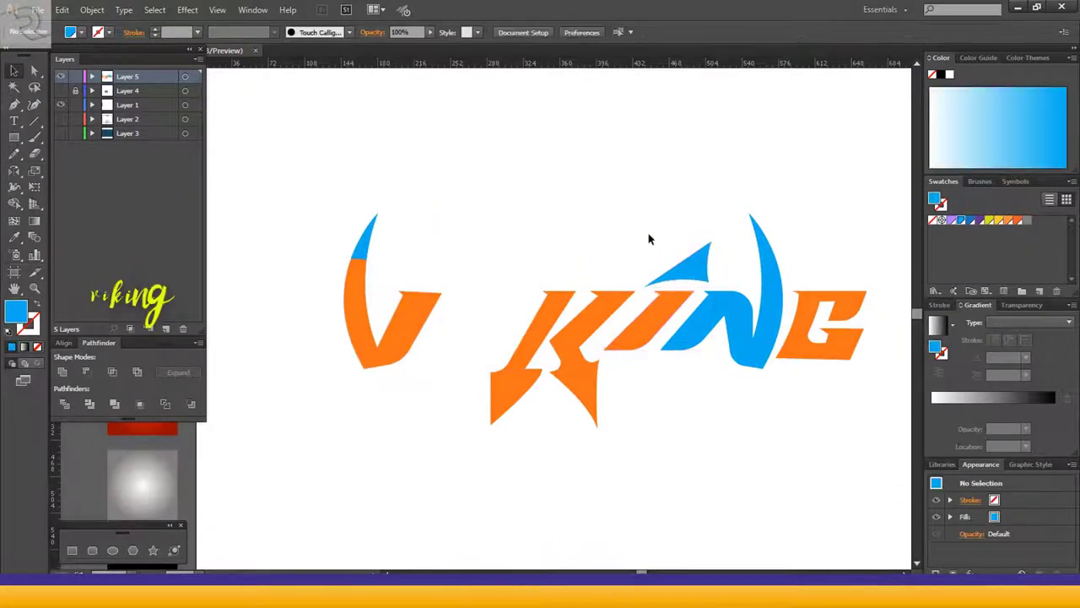
mouse_move(649, 236)
mouse_down()
mouse_move(669, 307)
mouse_move(511, 313)
mouse_up()
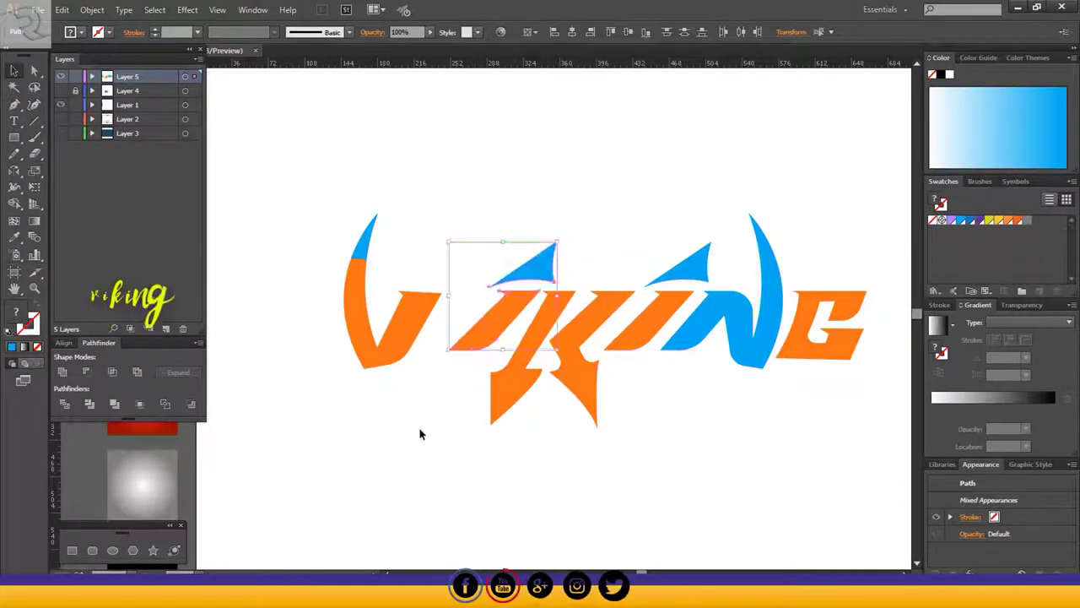
drag(324, 236, 407, 342)
drag(409, 342, 445, 347)
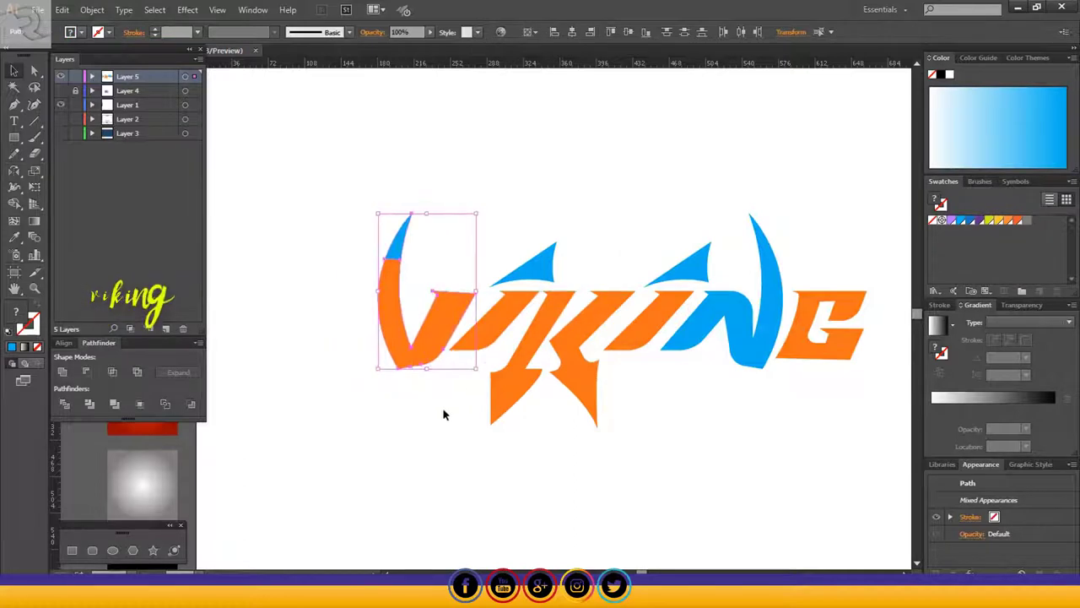
click(442, 409)
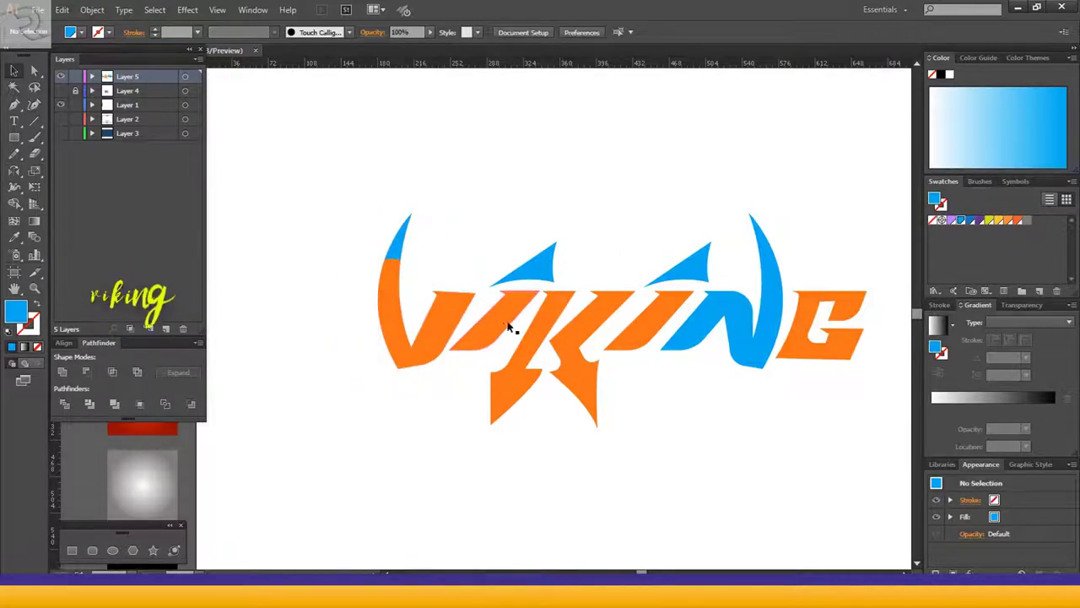
Step: Rotate the copied I's orange stem slightly counterclockwise and nudge the V right toward it
click(511, 297)
drag(544, 354, 560, 344)
click(456, 386)
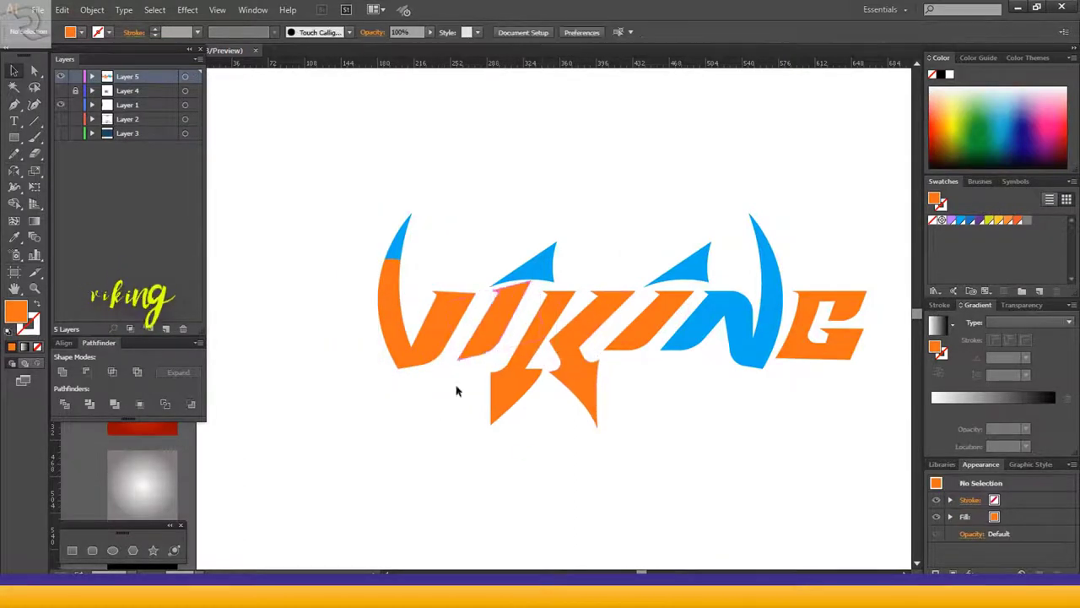
drag(347, 240, 402, 311)
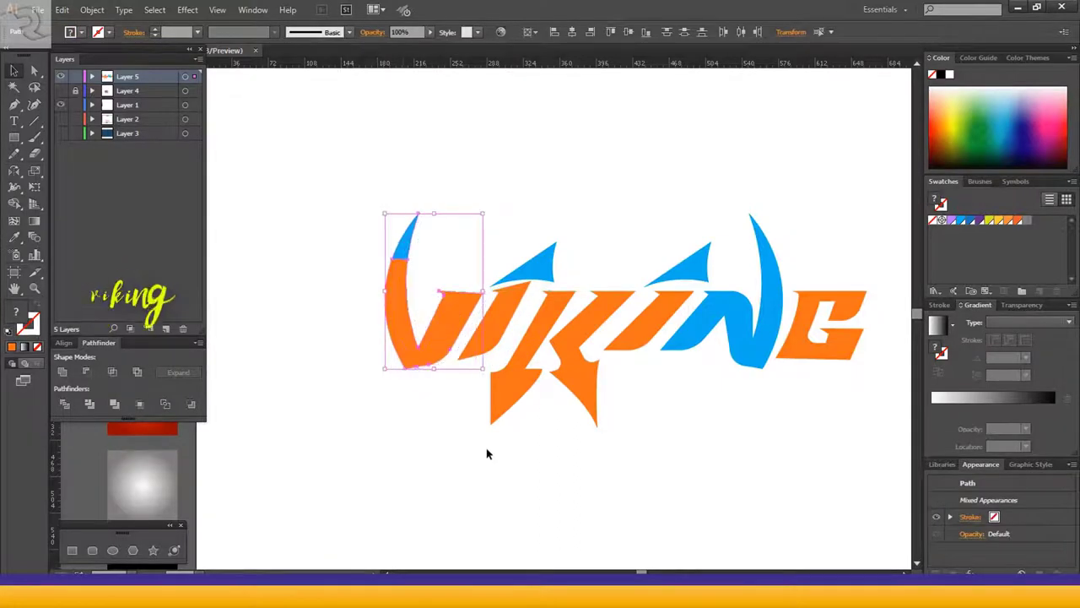
key(Right)
key(Right)
key(Right)
Step: Nudge the copied I with its accent right toward the K, and shift the V right to follow
drag(508, 225, 522, 293)
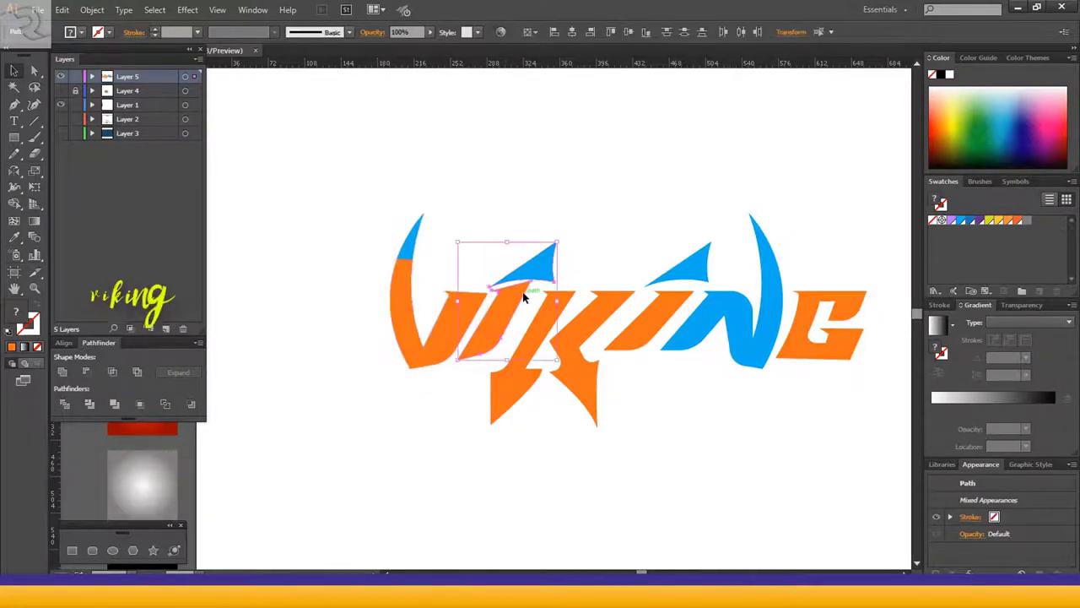
key(shift+Right)
key(Right)
drag(361, 213, 421, 345)
key(shift+Right)
Step: Nudge the second I with its accent left toward the K, and close up the N and G behind it
drag(646, 228, 662, 309)
key(shift+Left)
drag(891, 313, 754, 378)
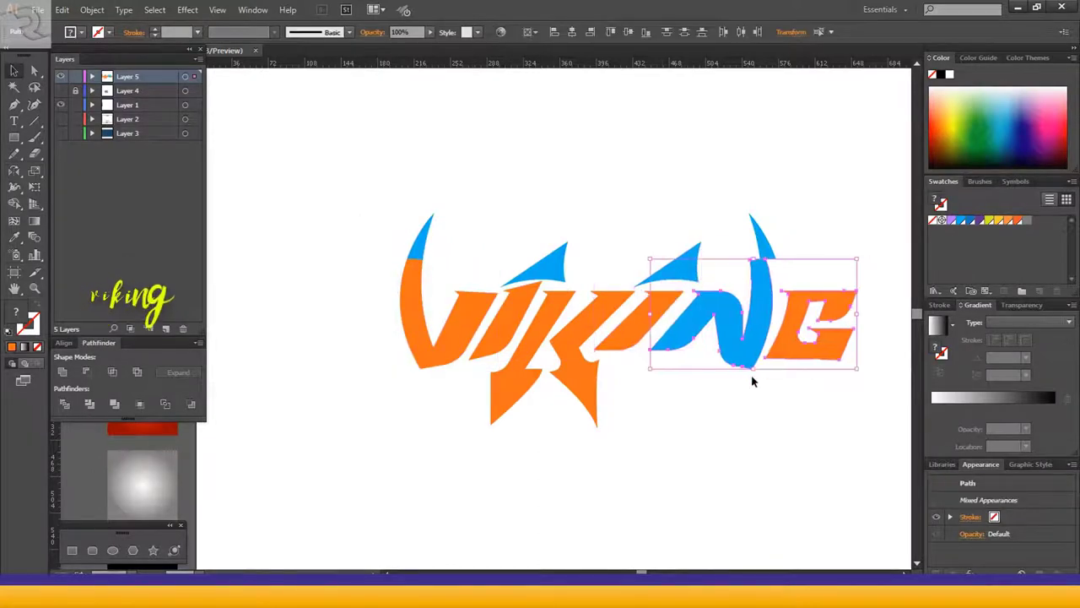
drag(869, 206, 756, 429)
key(shift+Left)
key(shift+Left)
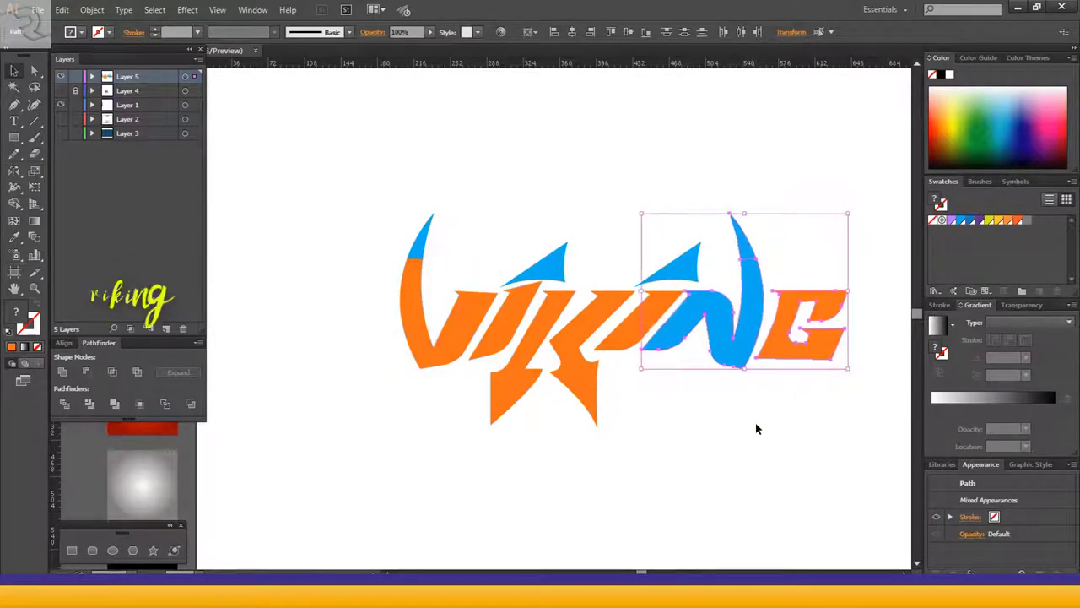
click(785, 476)
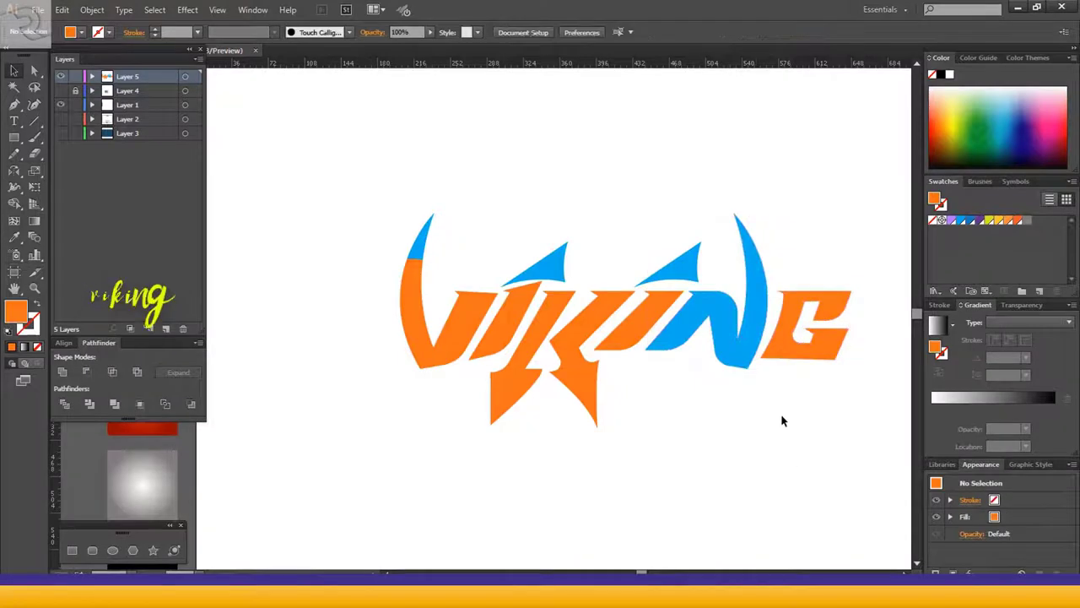
Step: Fill the tip of the N's horn with the light orange swatch
click(739, 228)
click(1008, 220)
click(873, 262)
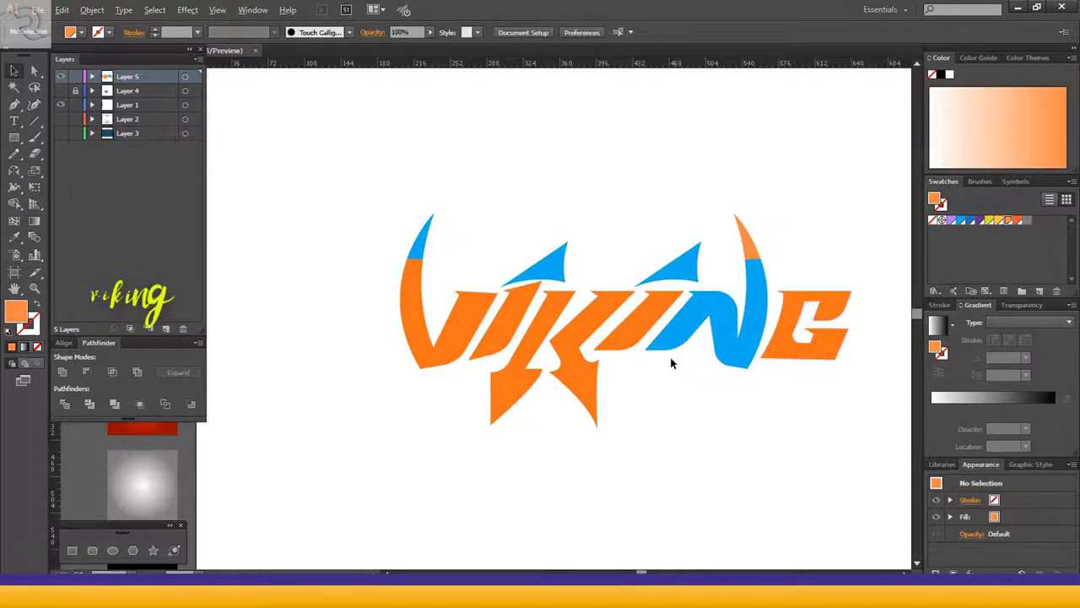
Step: Round the inner corner between the K's left stem and its pointed foot to about 7.71 px
scroll(672, 363, down, 2)
scroll(618, 365, up, 4)
key(a)
click(570, 368)
drag(581, 361, 599, 355)
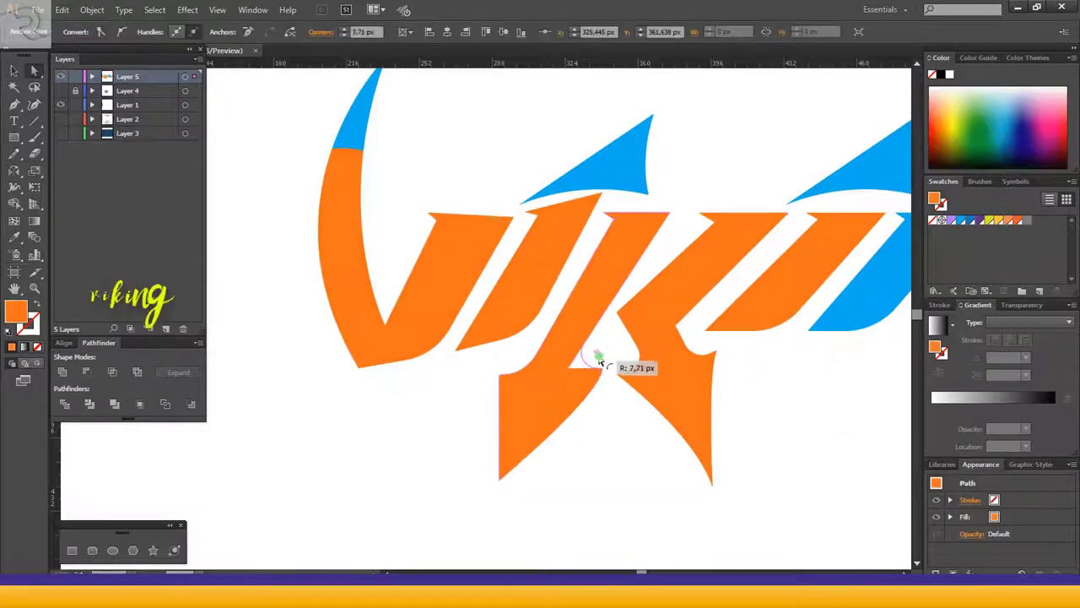
click(615, 412)
key(ctrl+0)
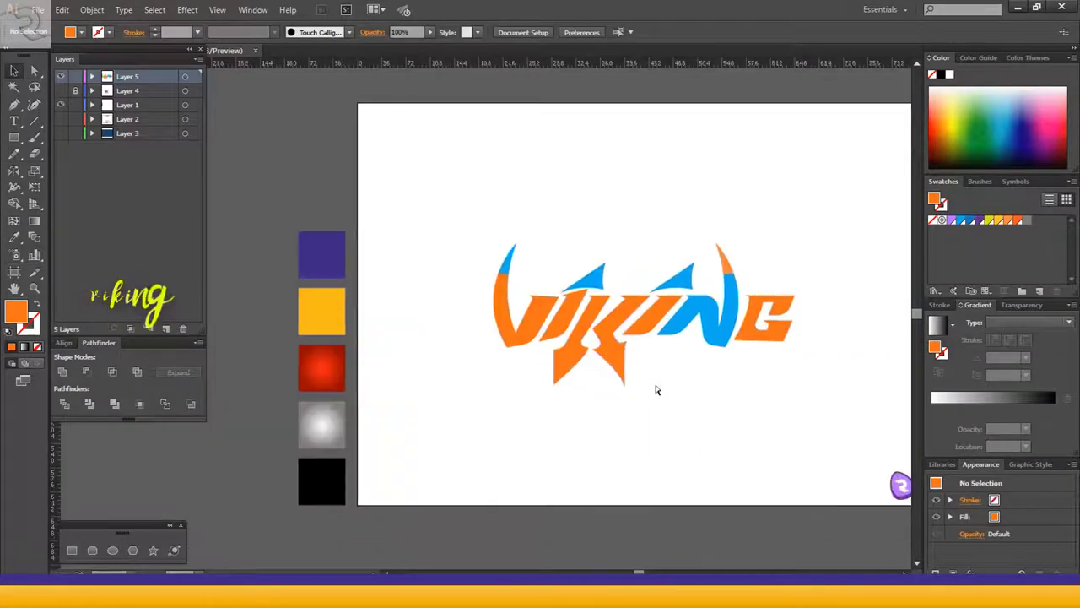
Step: Copy the entire VIKING lettering, and unite the original shapes into one blue group
drag(416, 201, 793, 406)
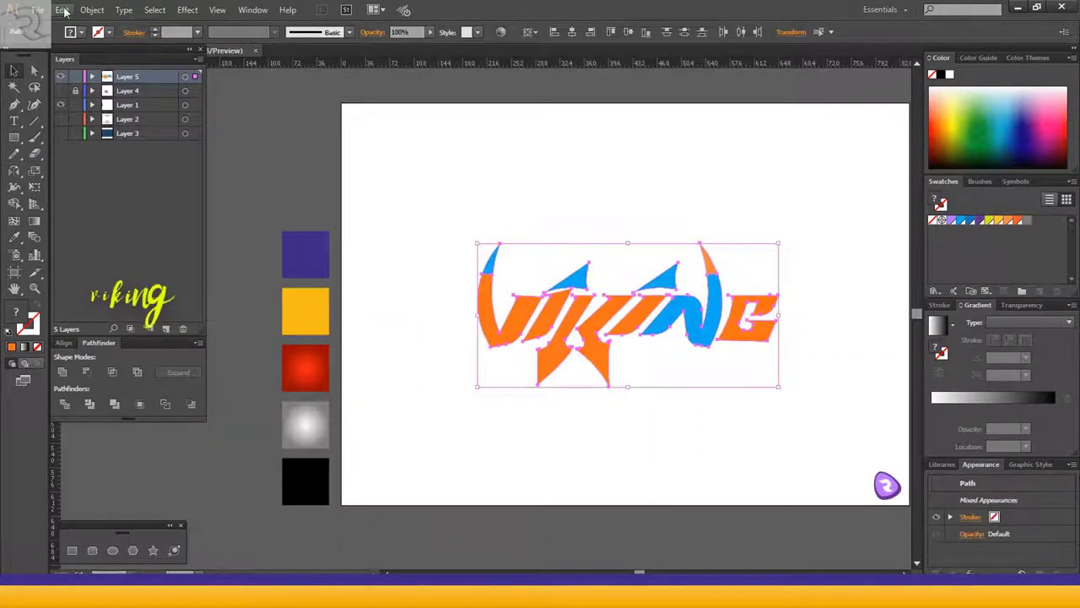
click(64, 9)
click(85, 75)
click(62, 372)
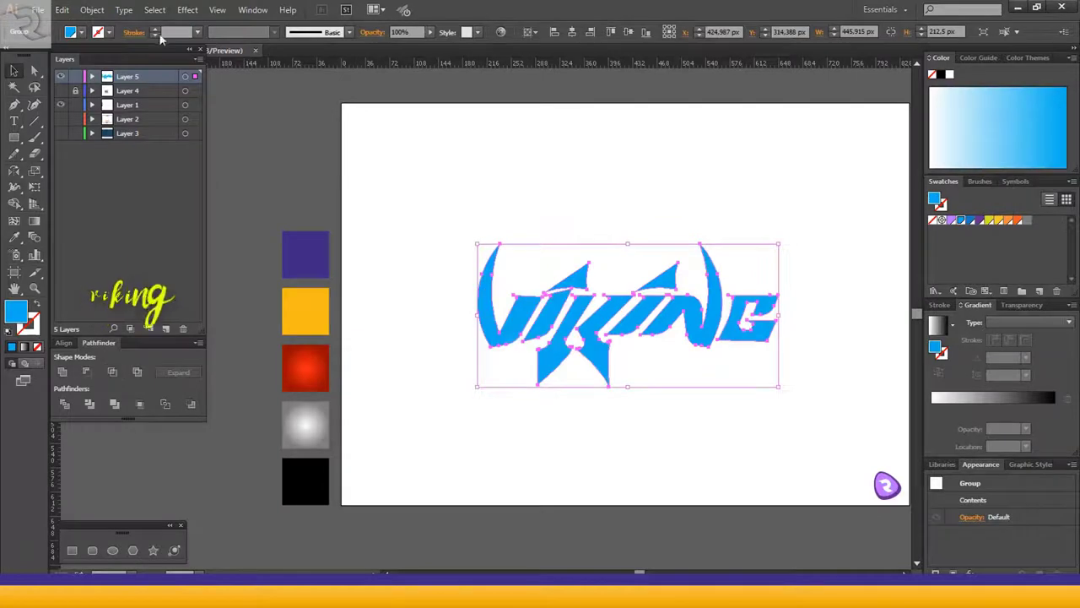
Step: Try to offset the united lettering's path by 10 px with miter joins
click(92, 10)
mouse_move(109, 282)
click(309, 330)
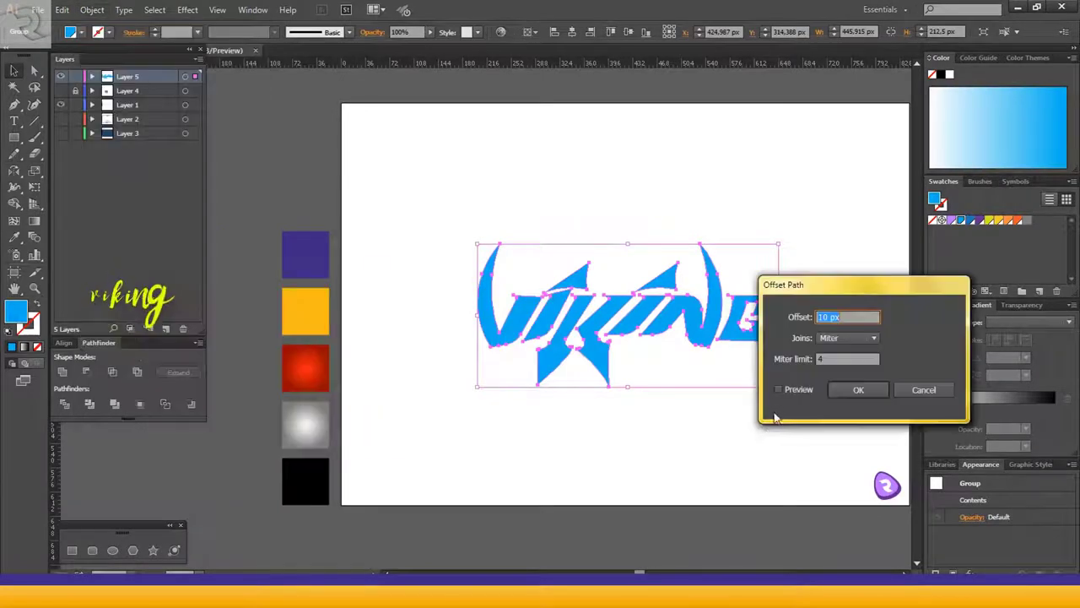
click(864, 392)
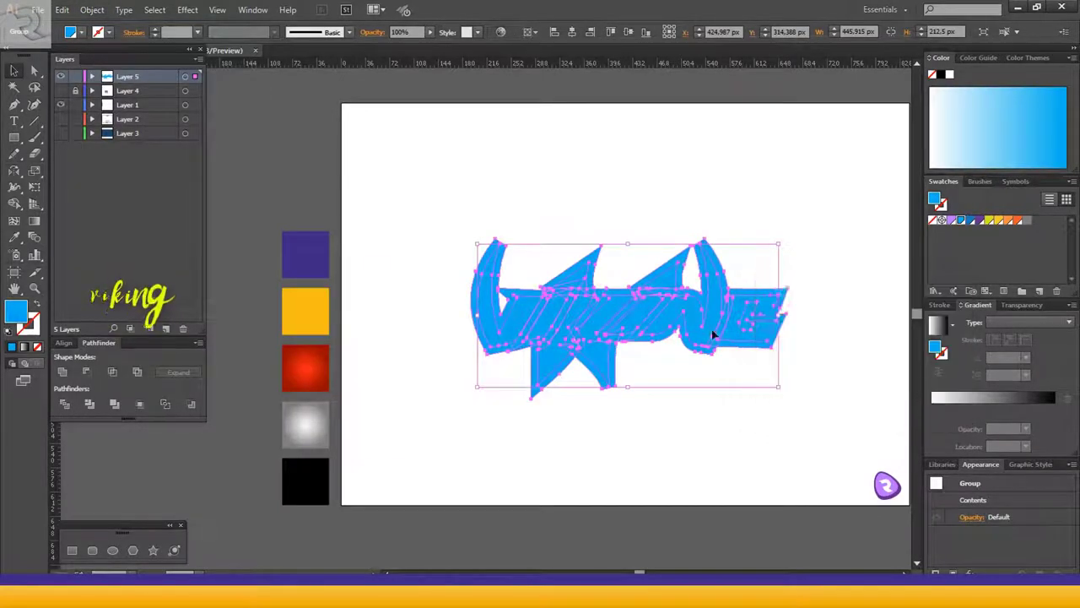
key(ctrl+z)
Step: Give the united lettering a 10 pt orange stroke aligned to the outside
shift+click(154, 30)
click(133, 32)
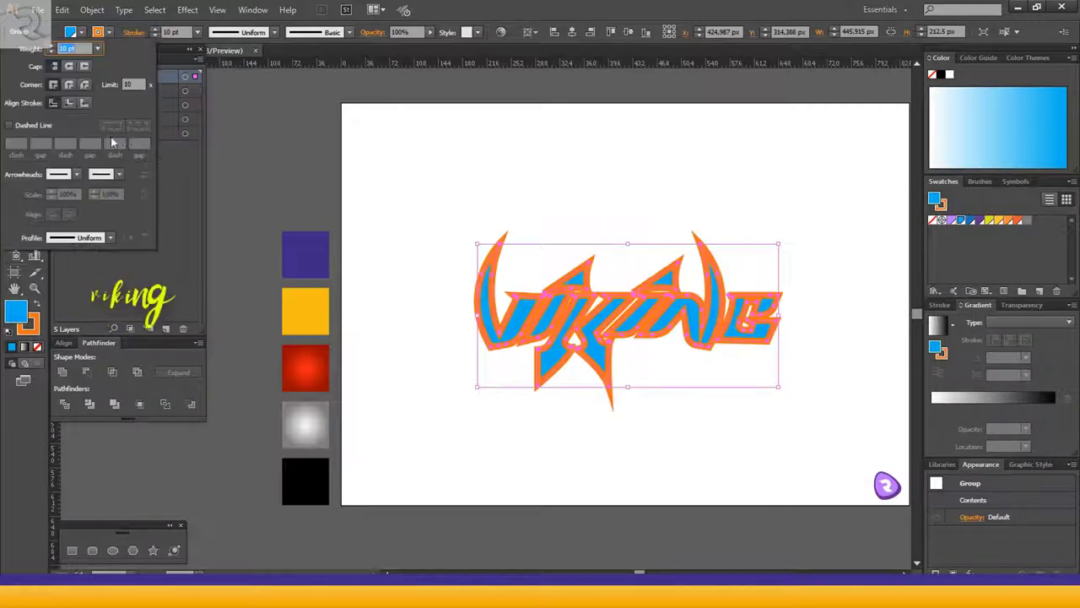
click(68, 102)
click(53, 102)
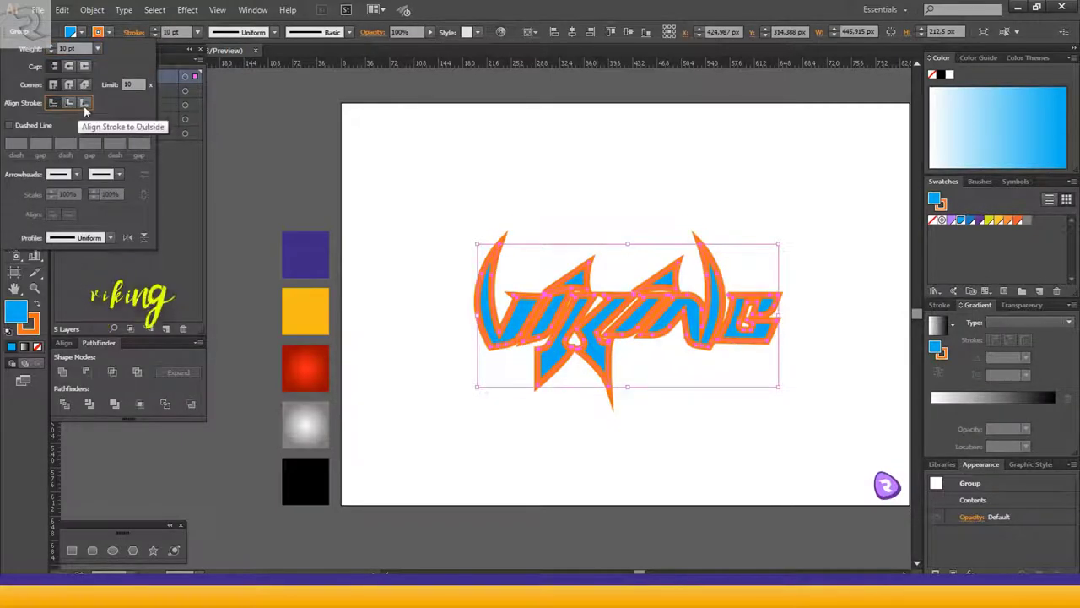
click(84, 102)
Step: Outline the lettering's stroke and unite everything into one orange silhouette
click(92, 9)
click(92, 9)
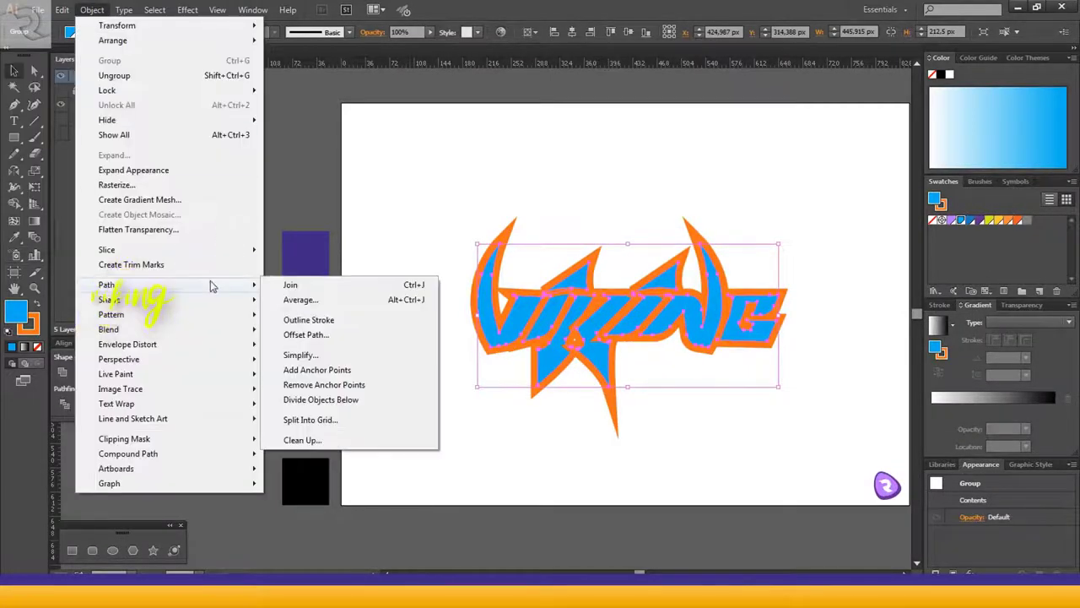
click(317, 321)
click(61, 372)
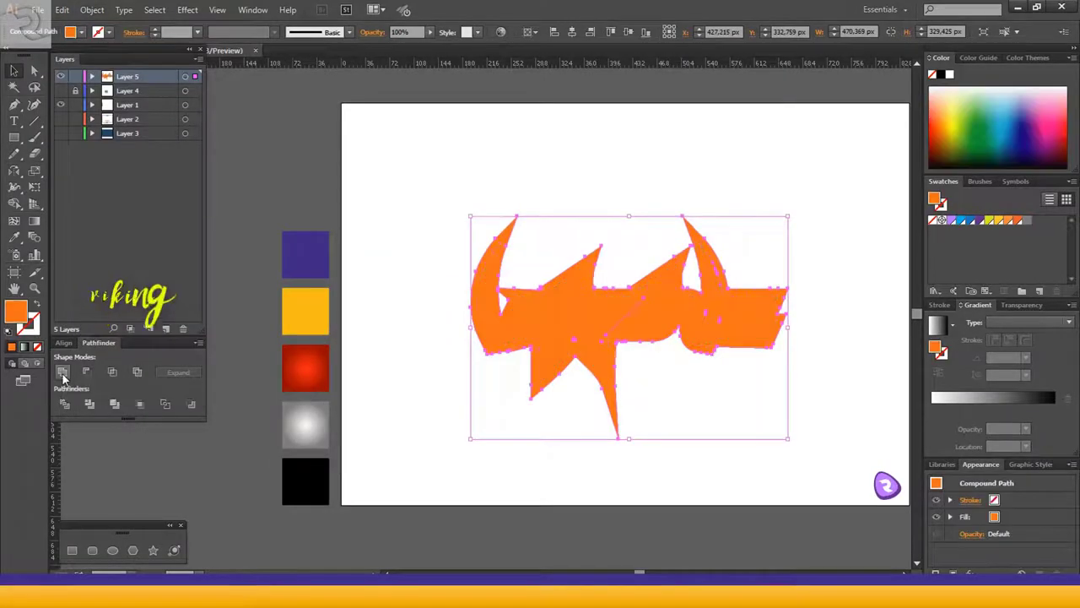
Step: Merge the leftover inner regions of the orange silhouette with the Shape Builder tool
drag(659, 320, 585, 340)
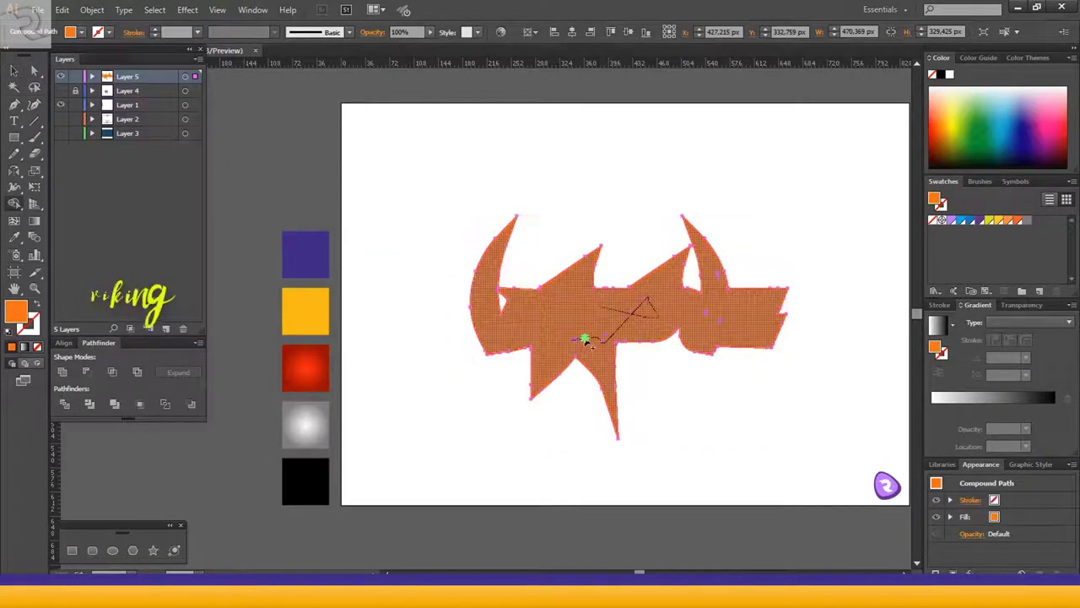
drag(707, 311, 724, 322)
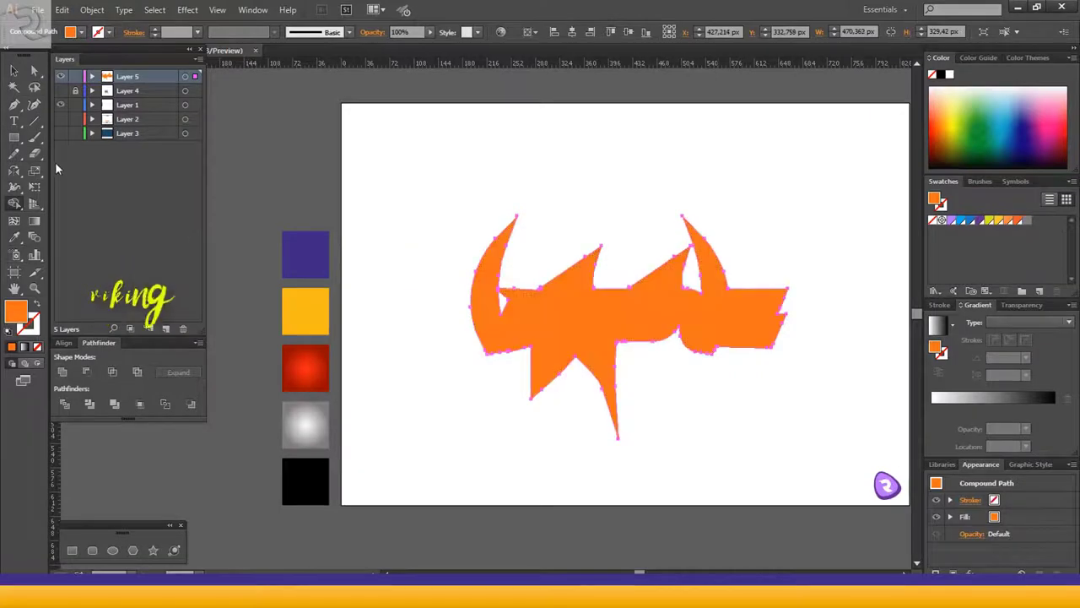
click(15, 73)
click(473, 194)
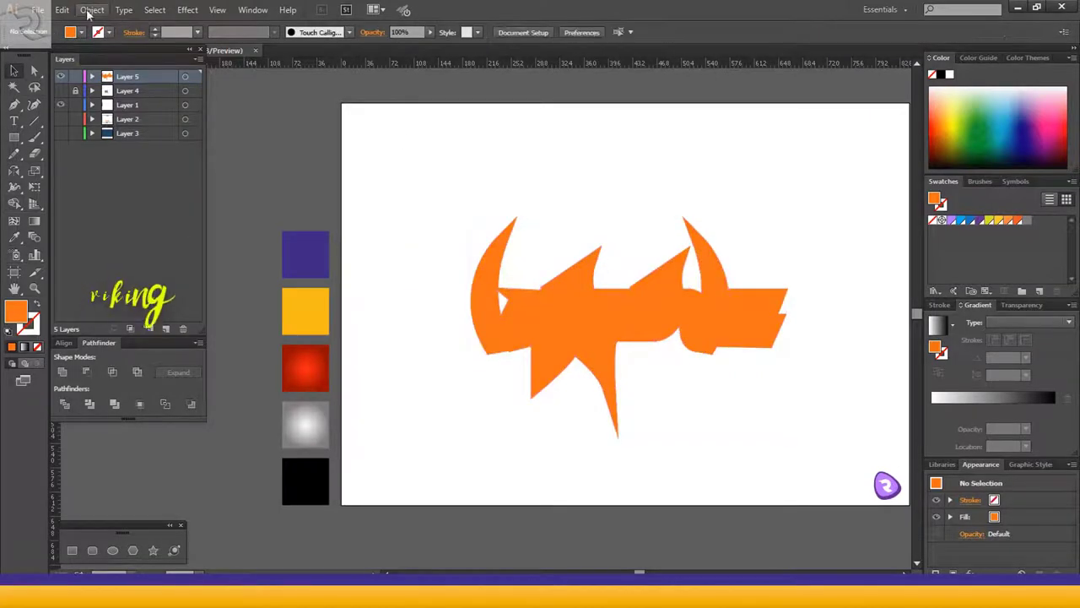
Step: Paste the copied lettering in place in front of the silhouette and fill it with the yellow-green swatch
click(62, 10)
click(97, 106)
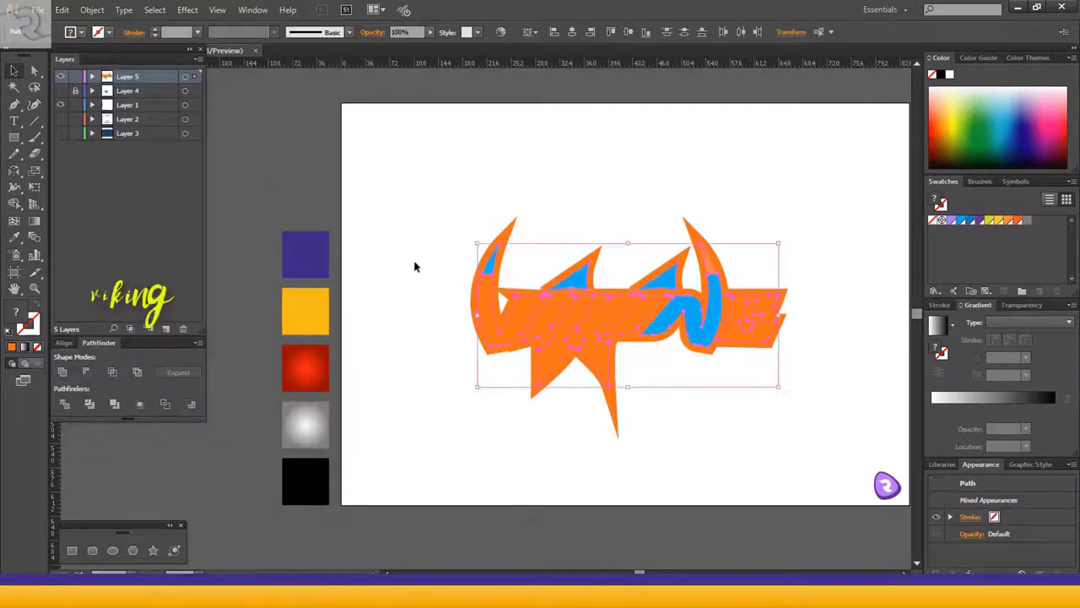
click(989, 221)
click(793, 185)
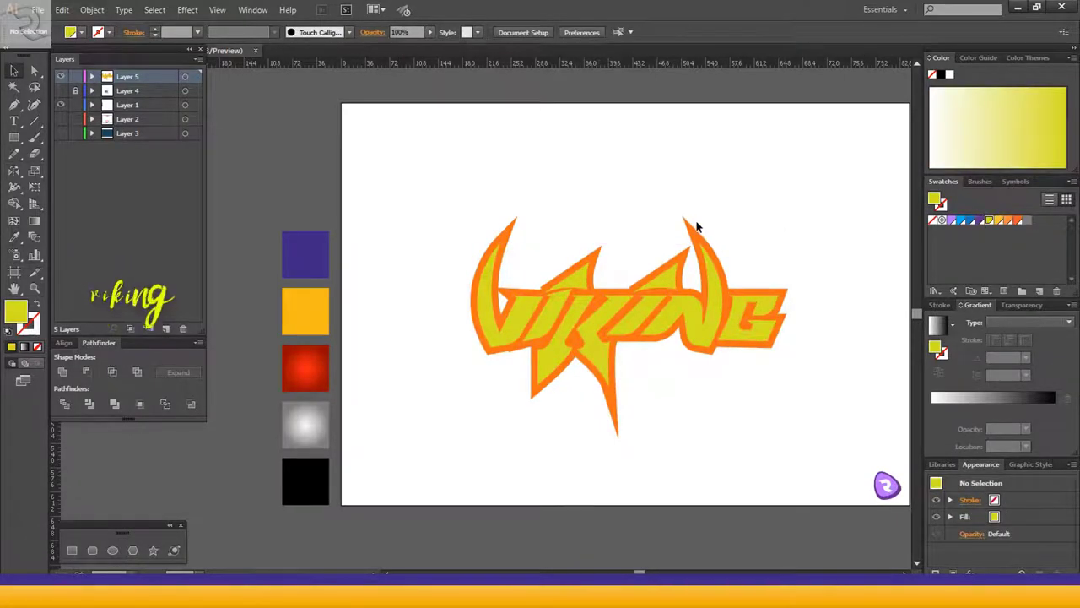
Step: Recolor the silhouette behind the lettering with the amber sampled from the palette square beside the artboard
click(615, 353)
click(14, 238)
click(319, 308)
click(14, 71)
click(491, 262)
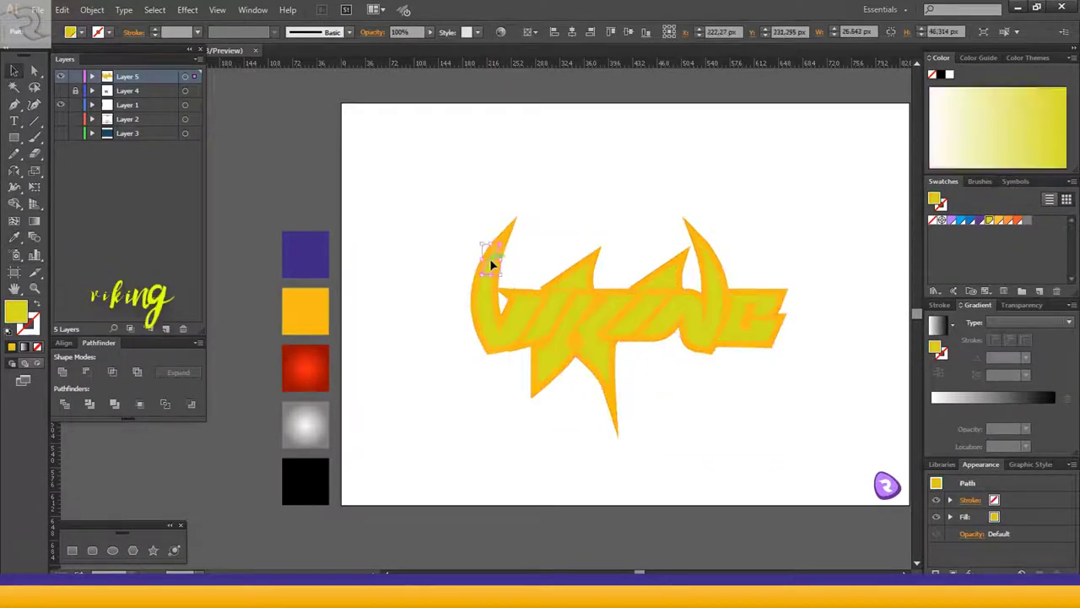
Step: Recolor every letter of the lettering with the purple sampled from the palette square beside the artboard
click(309, 253)
ctrl+click(550, 203)
ctrl+click(492, 297)
click(492, 262)
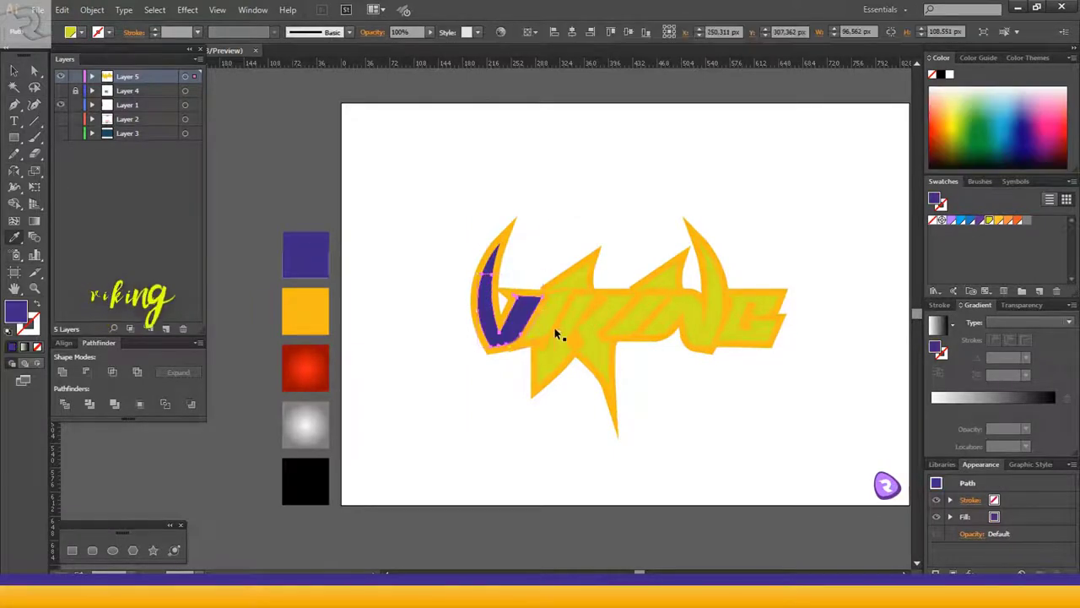
click(528, 316)
ctrl+click(579, 333)
click(547, 317)
ctrl+click(606, 326)
click(567, 329)
ctrl+click(645, 315)
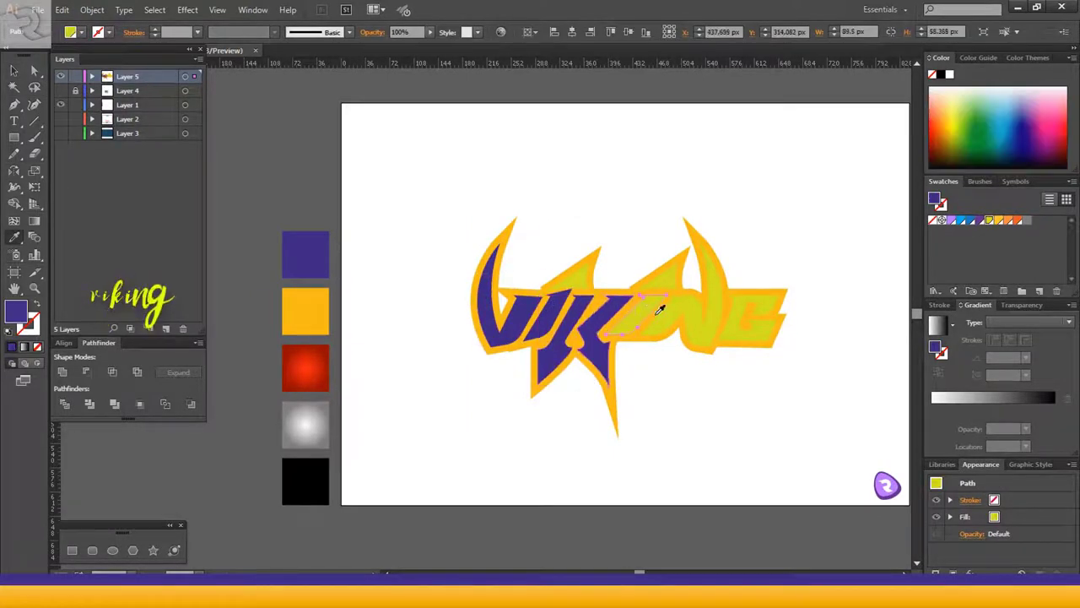
click(599, 321)
click(696, 310)
click(750, 319)
click(617, 207)
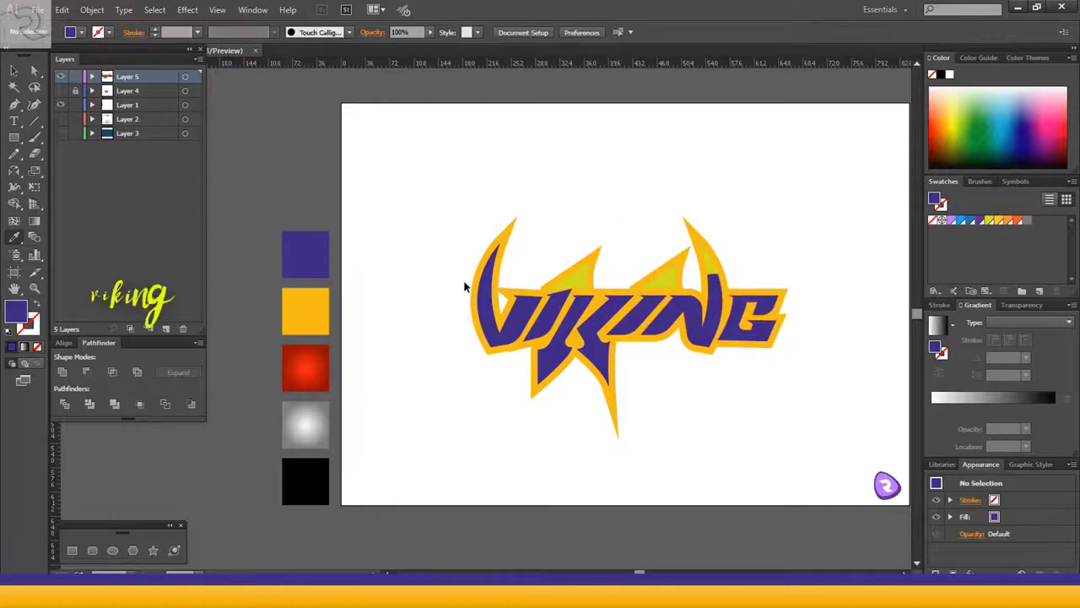
Step: Fill both horn tips with the red radial gradient sampled from the palette square beside the artboard
click(489, 266)
click(319, 365)
ctrl+click(620, 207)
ctrl+click(713, 265)
click(319, 365)
ctrl+click(767, 209)
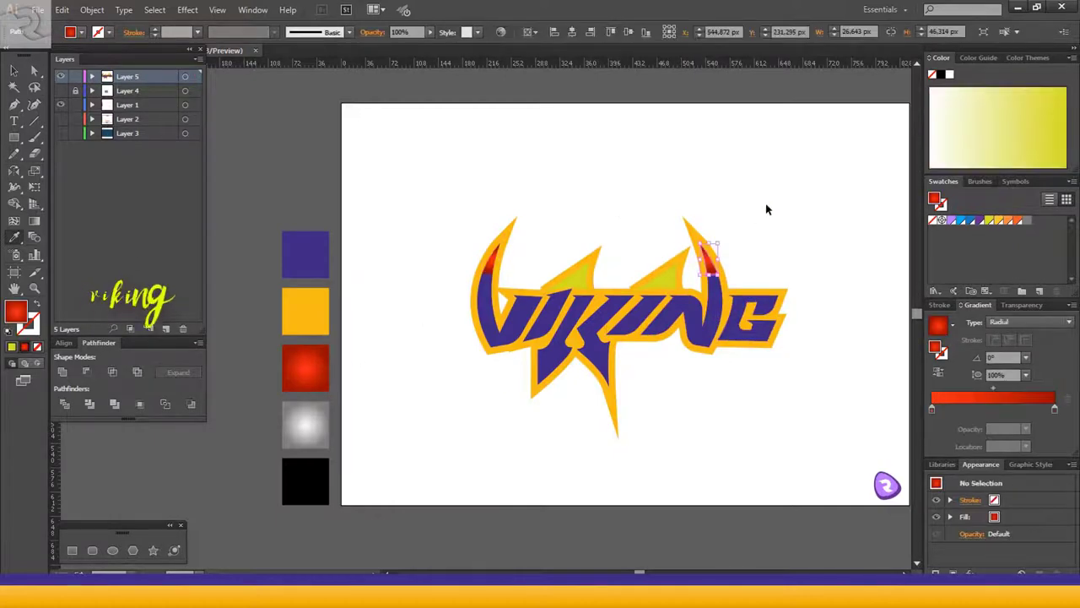
key(v)
Step: Select all the purple letters and give them a 2 pt stroke aligned to the inside
scroll(617, 195, down, 2)
scroll(691, 408, up, 3)
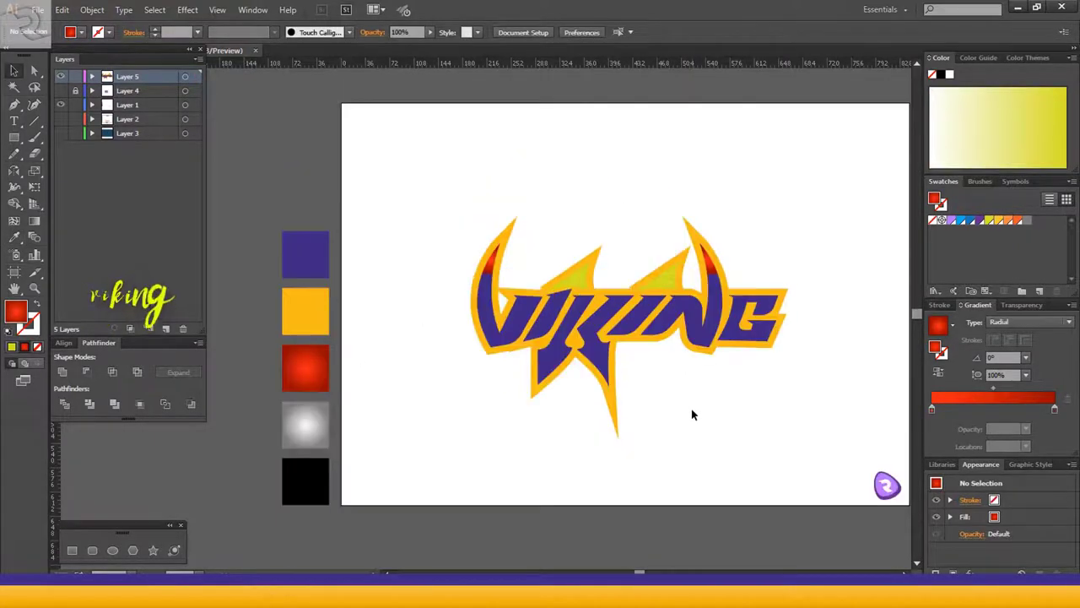
scroll(687, 405, up, 1)
click(435, 352)
shift+click(494, 340)
shift+click(521, 350)
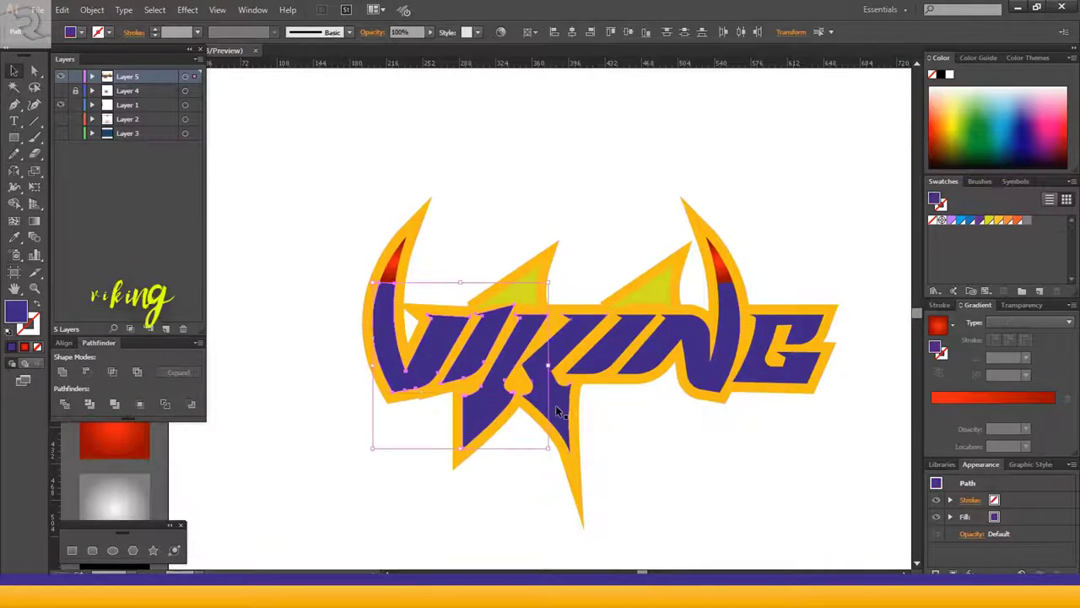
shift+click(556, 408)
click(760, 377)
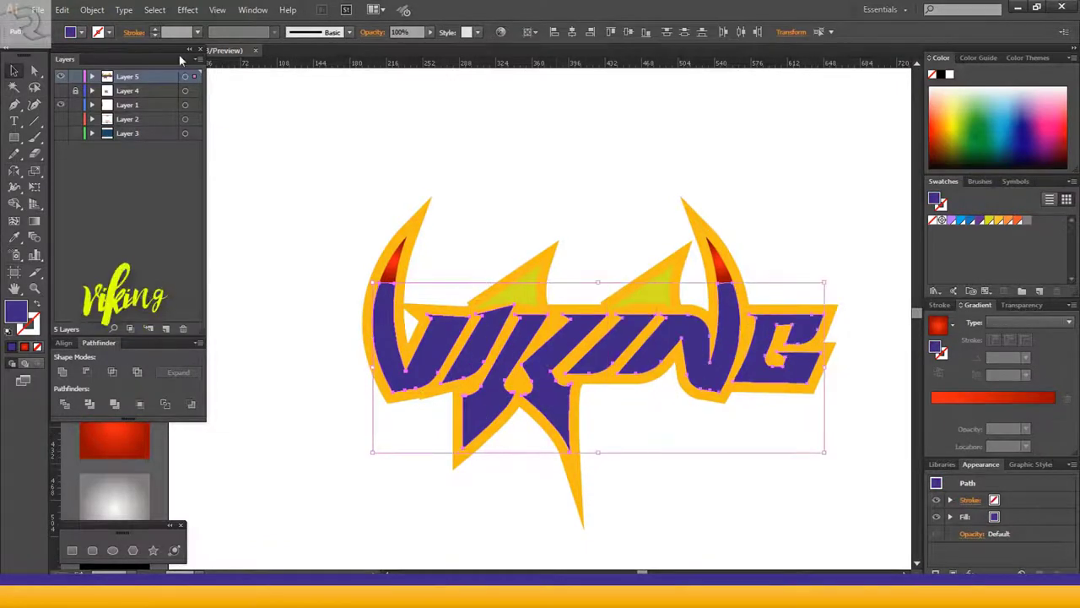
click(133, 33)
click(73, 104)
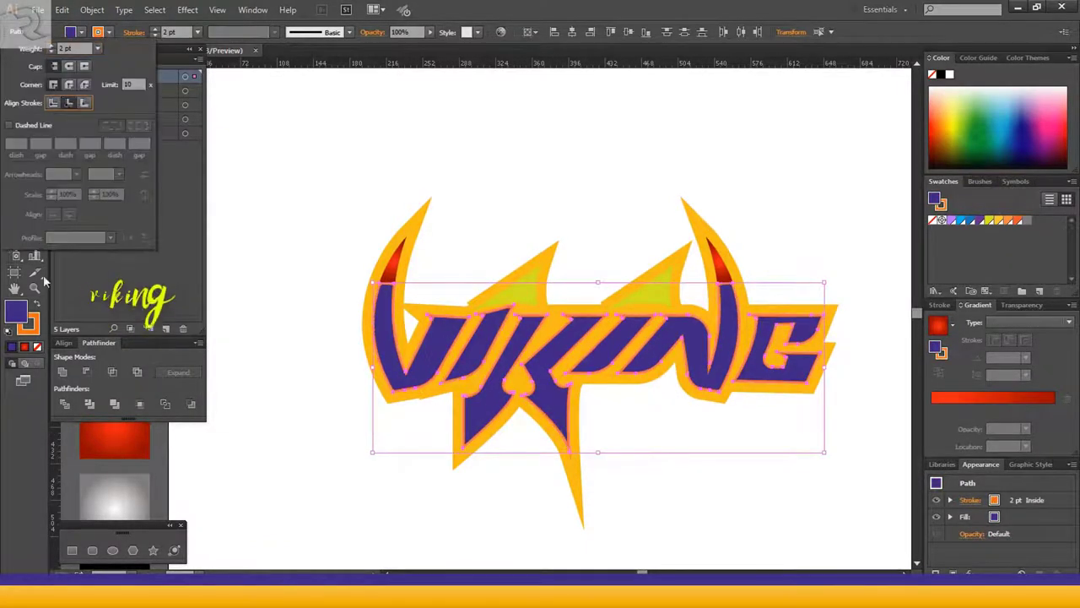
Step: Try filling the selected letters with white, and undo the change
click(17, 311)
click(951, 75)
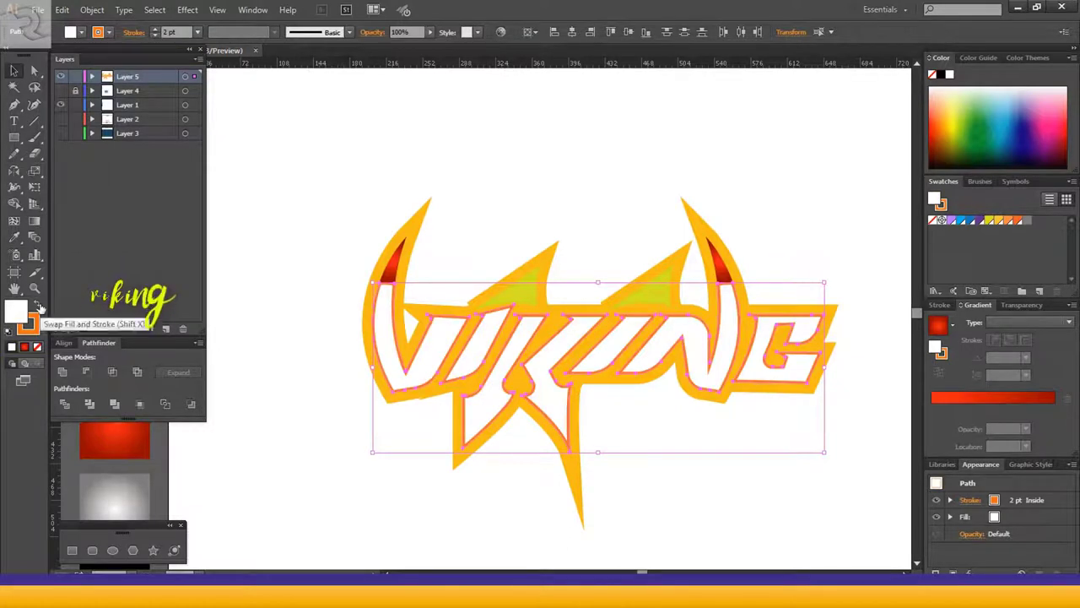
key(ctrl+z)
Step: Set the stroke color of the purple letters to white
click(36, 328)
click(951, 77)
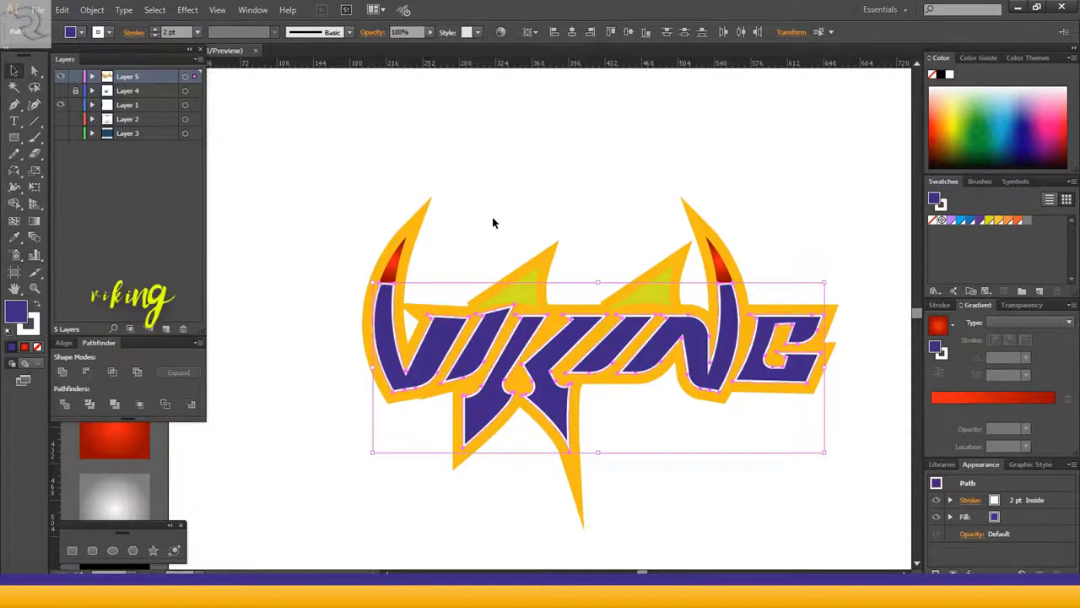
click(546, 180)
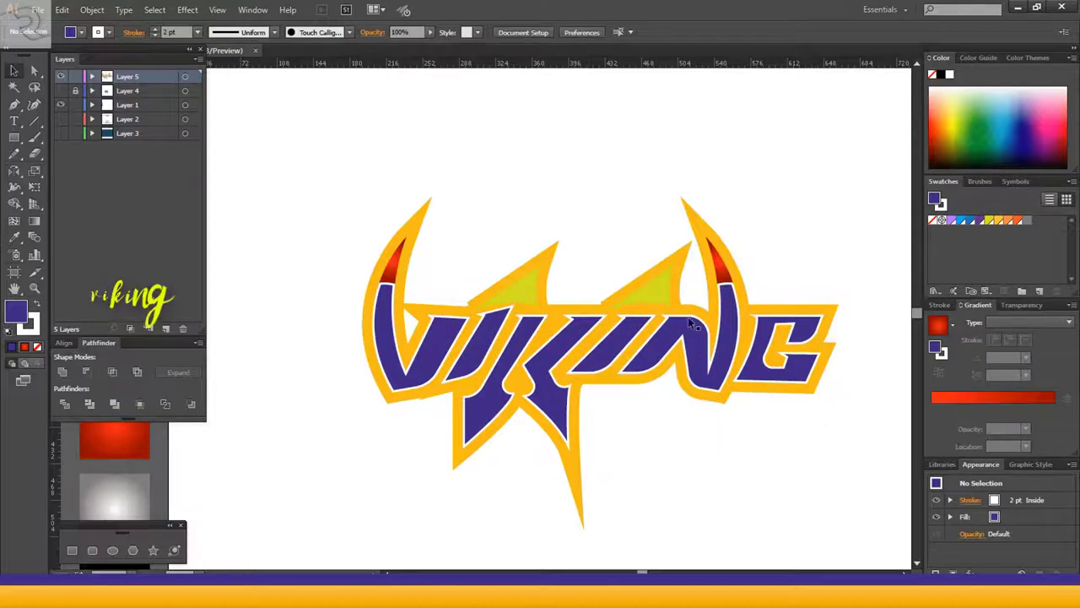
Step: Apply a Multiply drop shadow to the amber silhouette with 75% opacity, 7 px X and Y offsets and 5 px blur
scroll(727, 429, down, 1)
scroll(515, 314, up, 3)
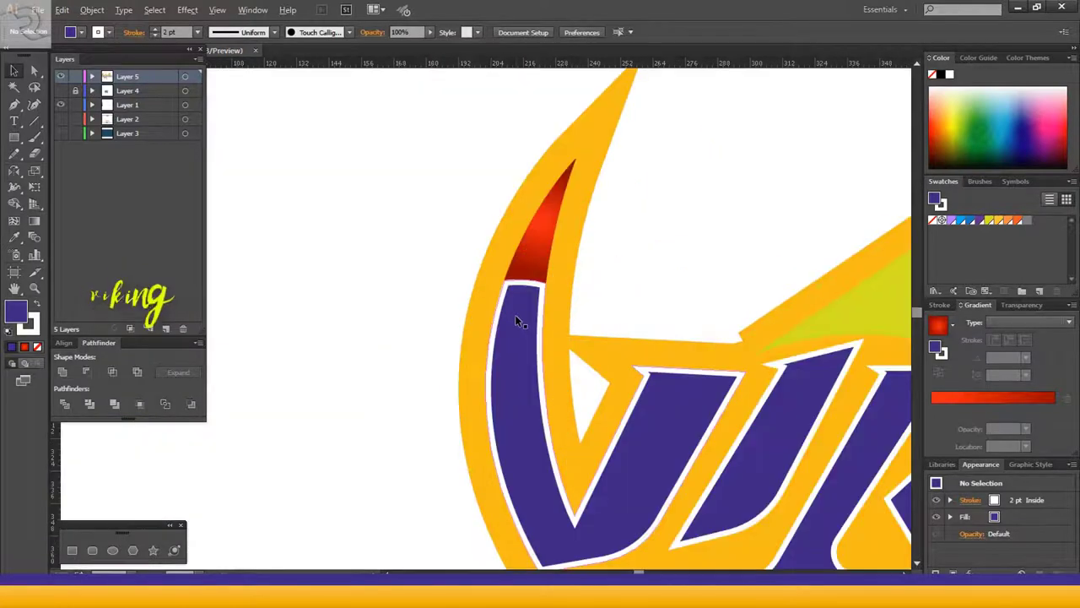
scroll(514, 313, down, 3)
click(800, 369)
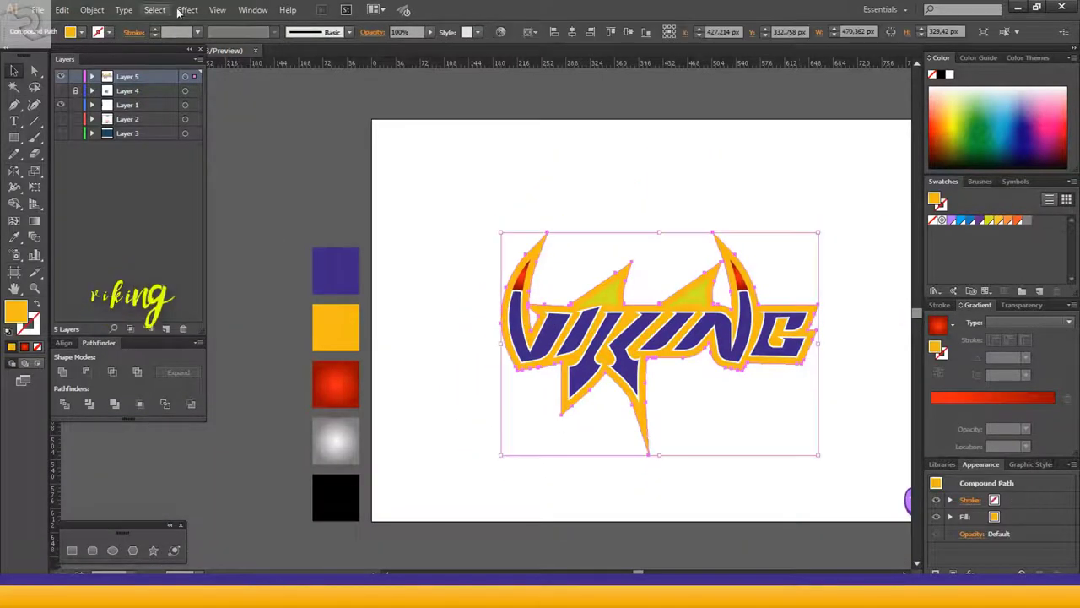
click(187, 9)
mouse_move(241, 161)
click(374, 164)
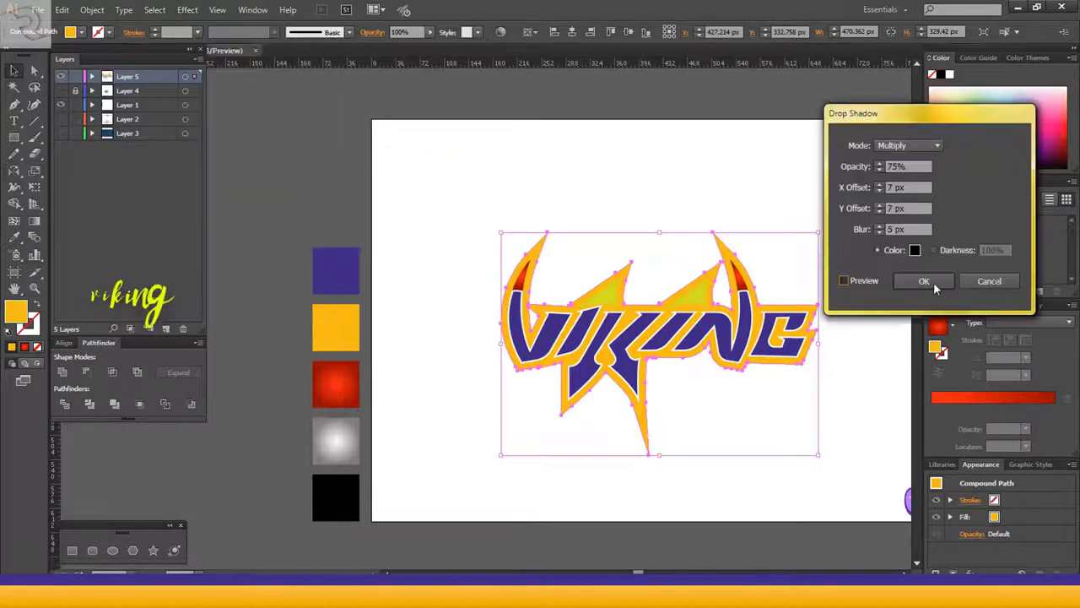
click(844, 280)
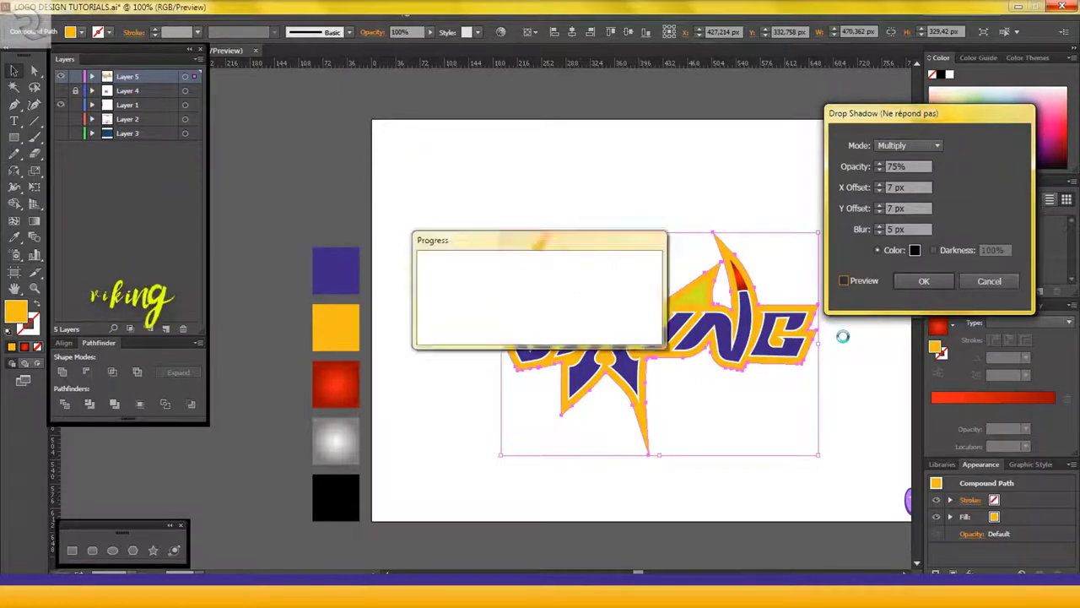
click(924, 280)
click(803, 408)
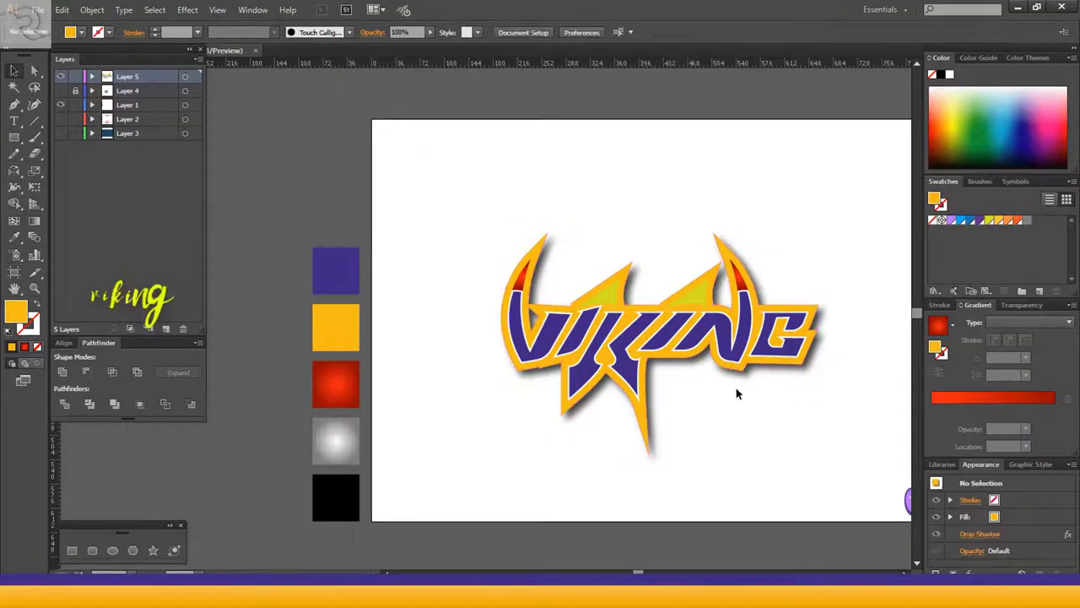
Step: Apply the same drop shadow to the purple letters and the two red horn tips
scroll(773, 387, up, 1)
scroll(773, 387, down, 1)
scroll(773, 388, down, 2)
scroll(523, 410, up, 4)
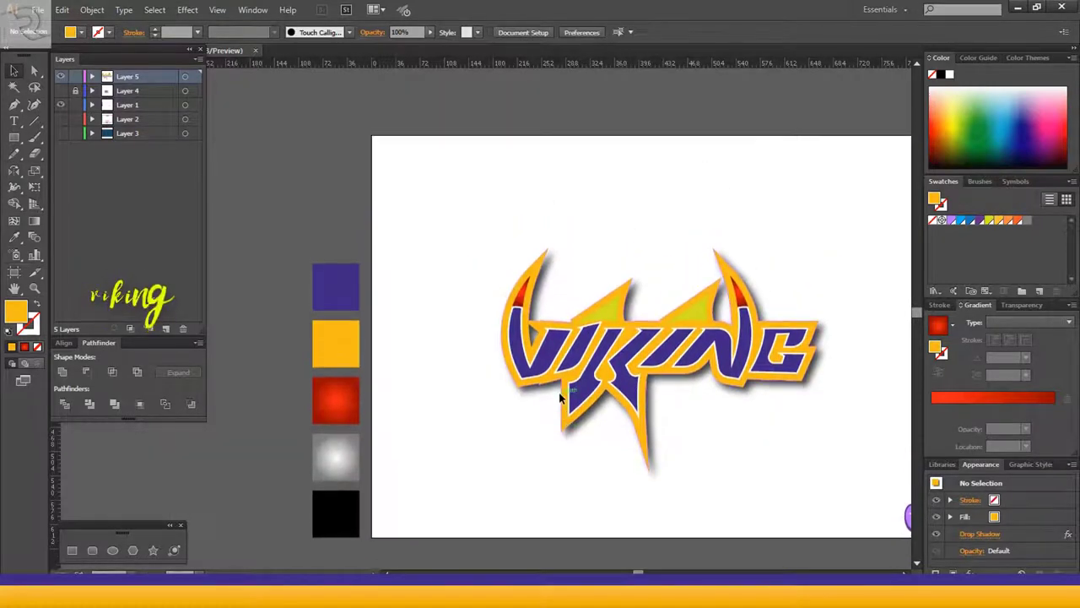
scroll(716, 420, up, 1)
click(459, 346)
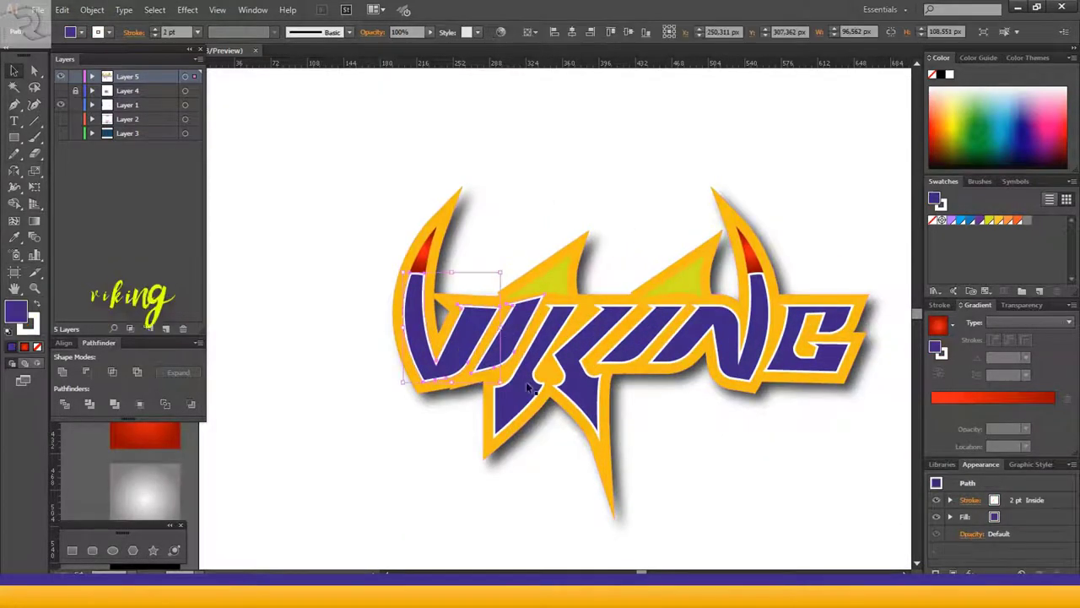
shift+click(630, 344)
shift+click(714, 322)
shift+click(790, 348)
shift+click(751, 257)
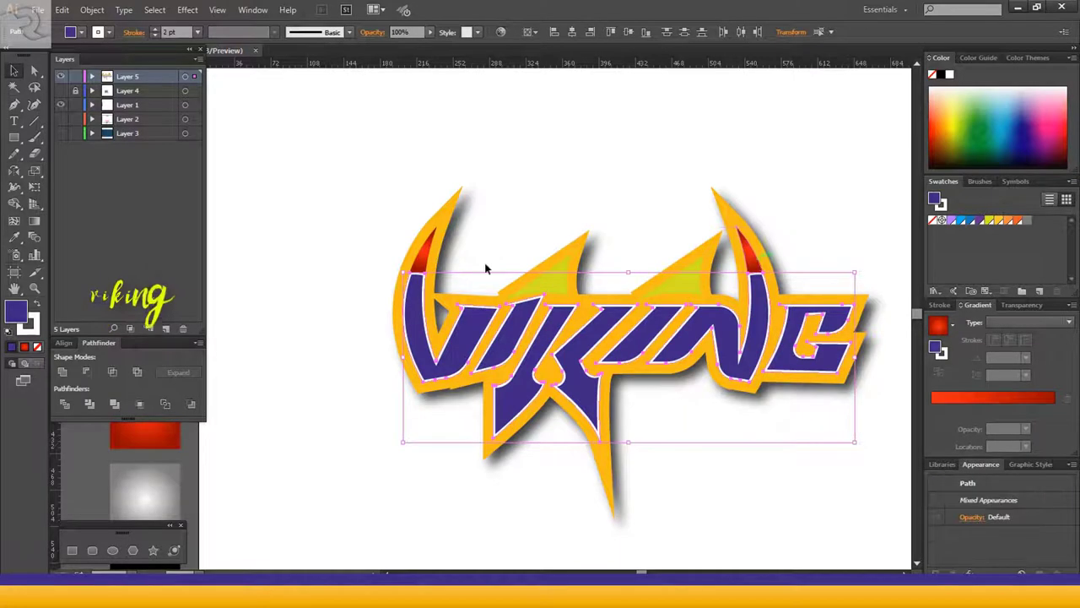
shift+click(424, 258)
click(768, 141)
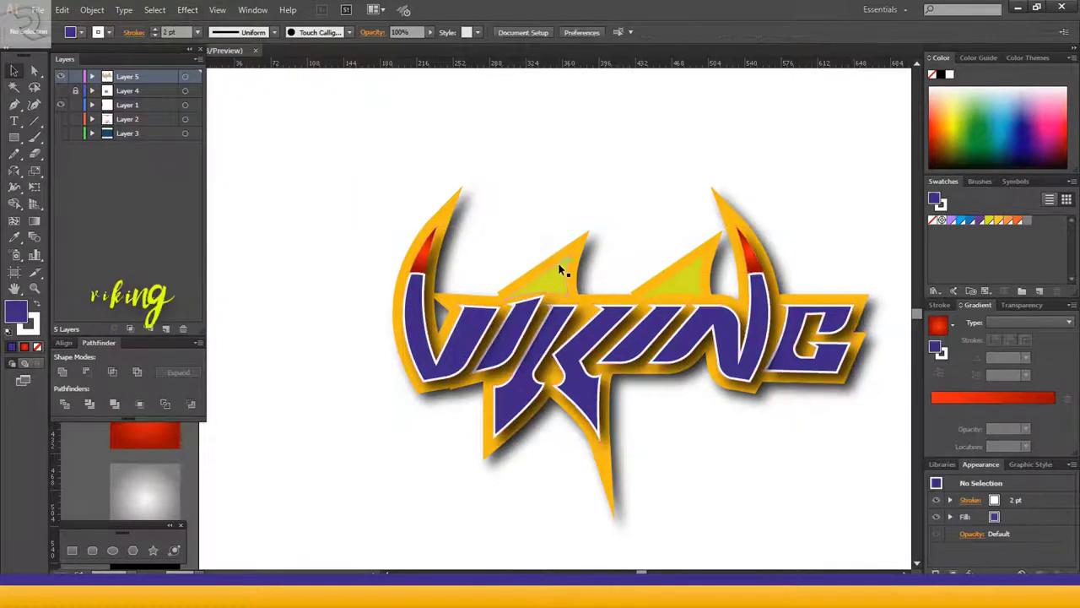
Step: Create inner copies of the two yellow-green peaks with a -10 px Offset Path and Miter joins
click(564, 271)
shift+click(675, 278)
click(92, 9)
mouse_move(110, 284)
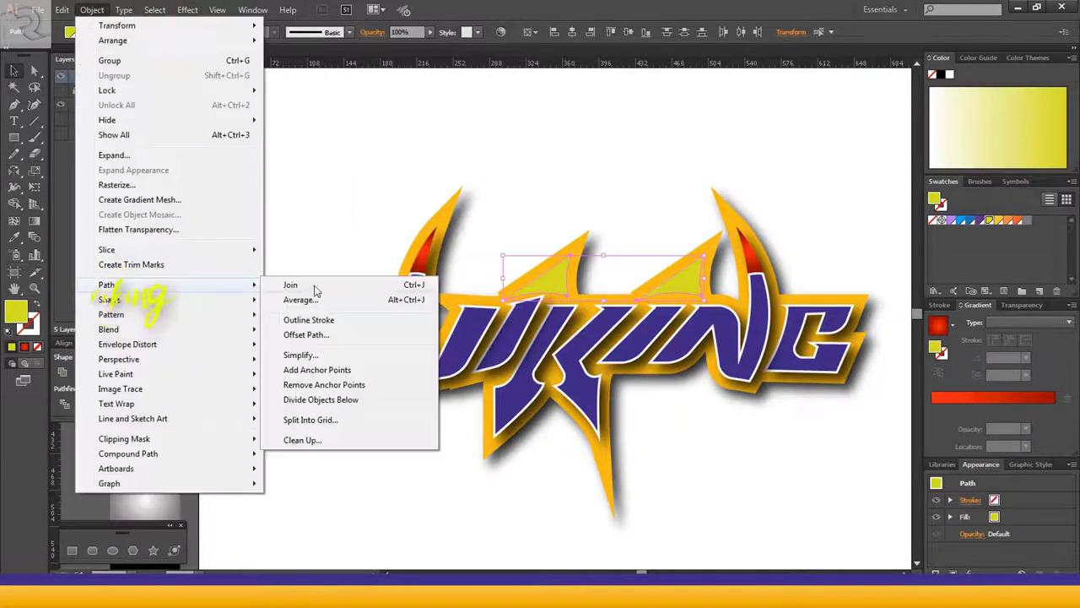
click(306, 335)
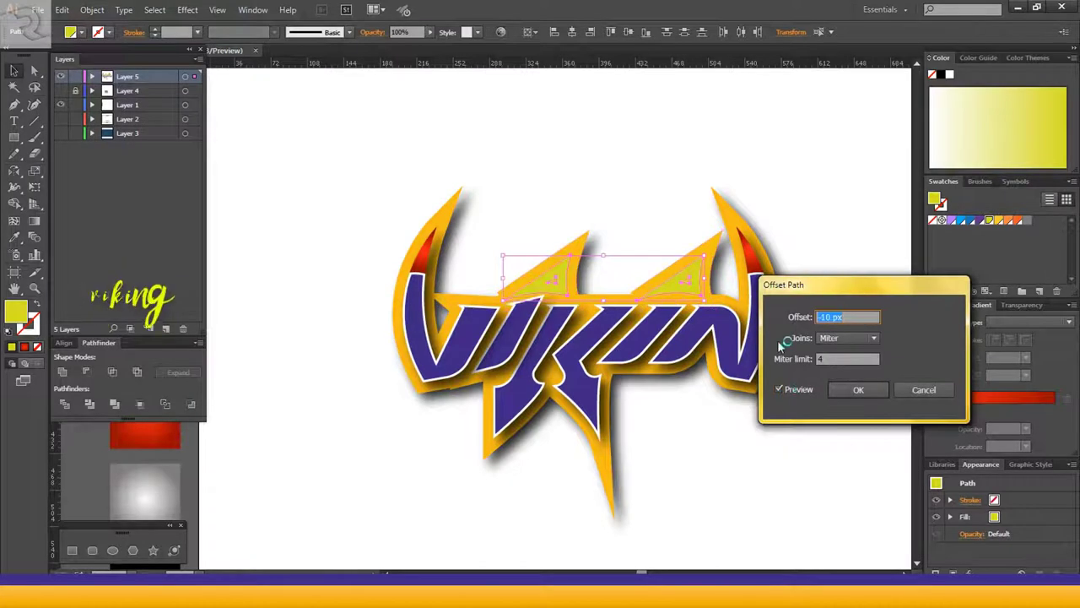
click(858, 389)
Step: Give the inner triangles the letters' purple fill and white outline, and add the drop shadow to the yellow-green peaks
click(980, 220)
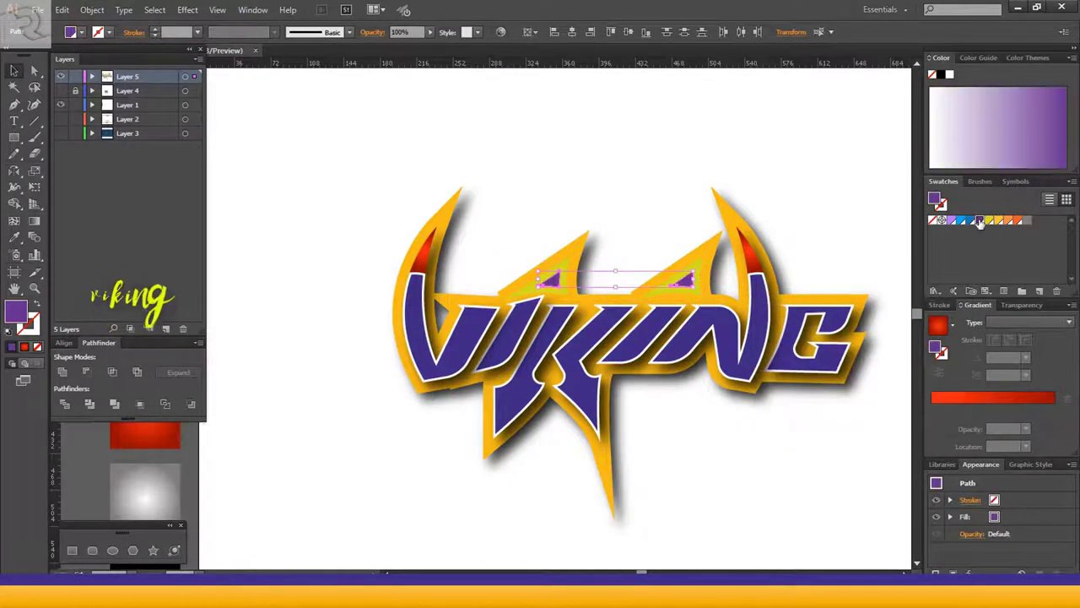
click(418, 313)
key(v)
click(546, 163)
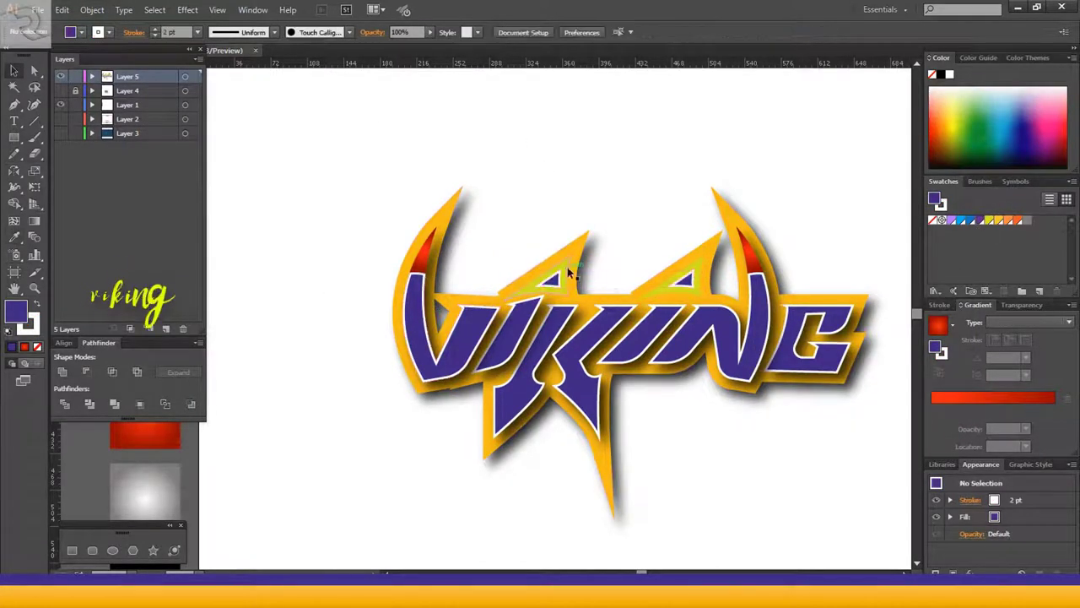
click(567, 268)
click(733, 412)
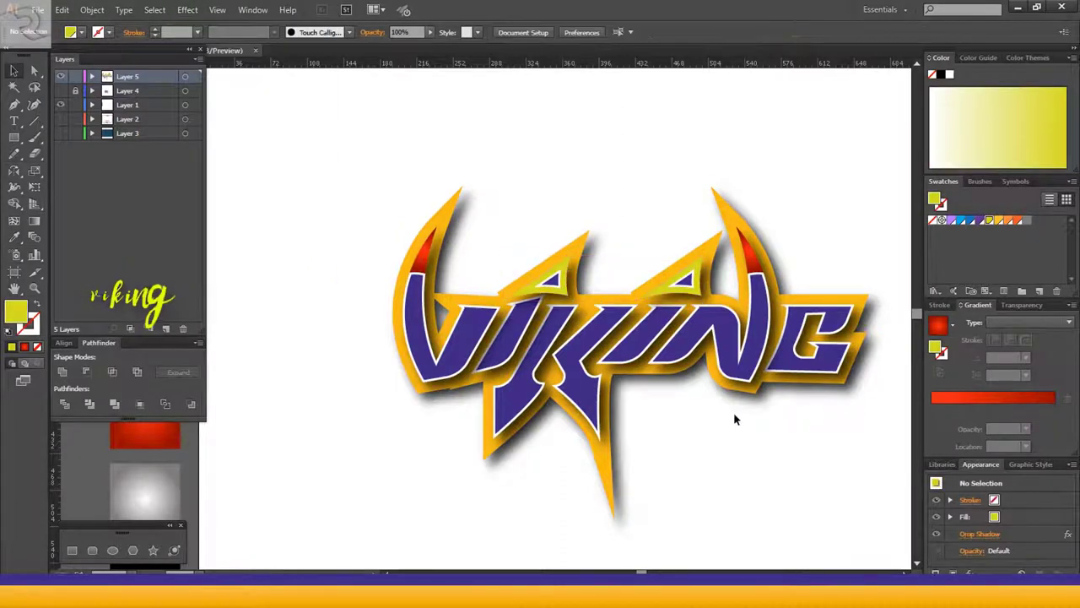
Step: Scale the grouped logo down to about 413 by 289 px and center it horizontally in the lower part of the artboard
key(ctrl+minus)
key(ctrl+minus)
scroll(733, 412, down, 3)
click(587, 290)
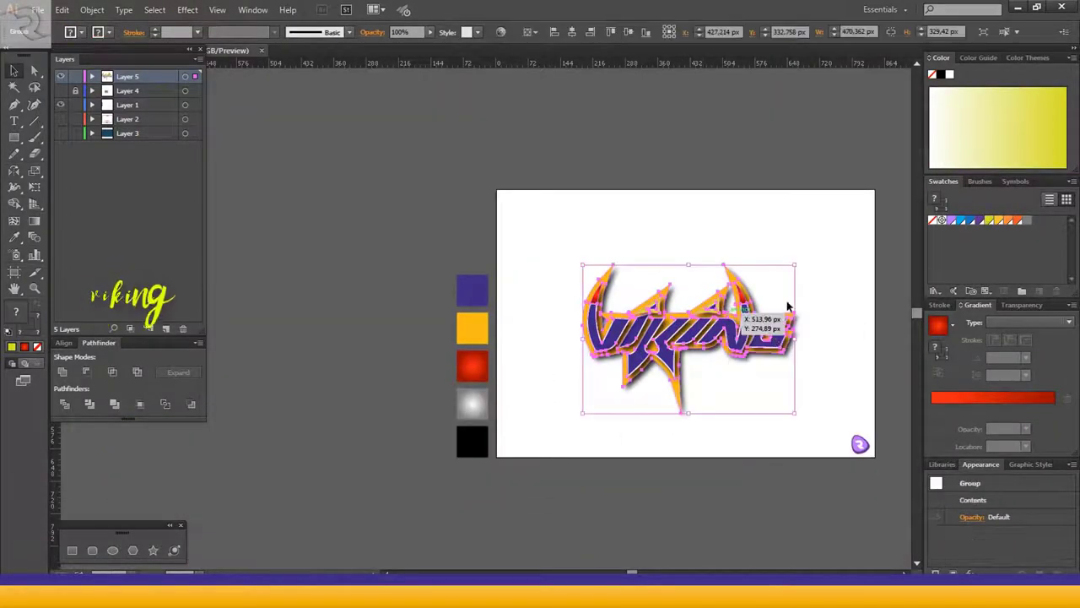
drag(794, 263, 775, 284)
click(798, 363)
click(749, 363)
click(572, 34)
click(630, 33)
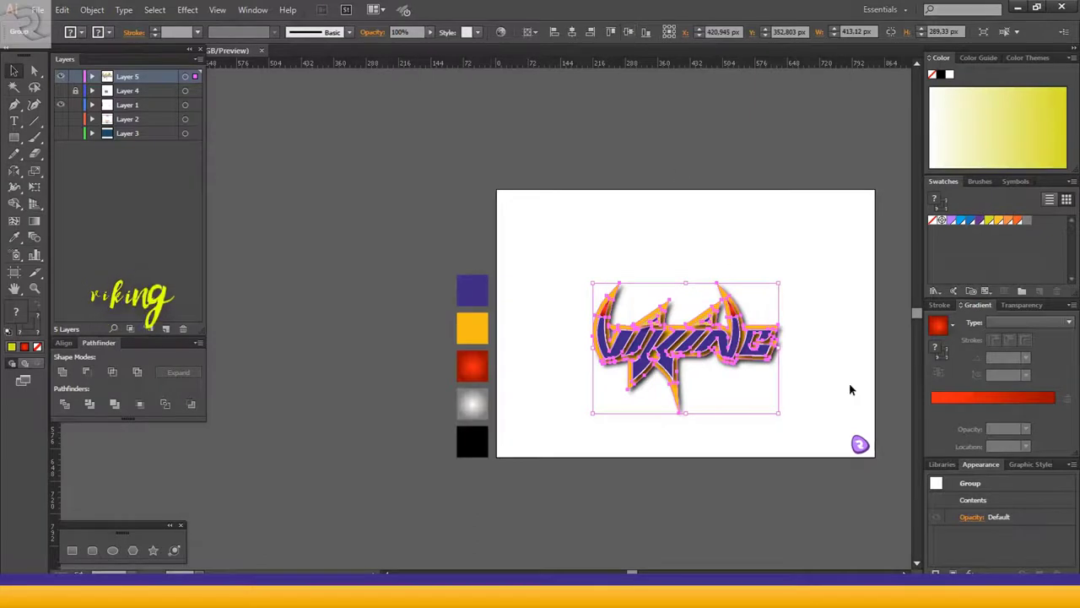
click(849, 387)
click(725, 338)
click(819, 342)
Step: Draw a yellow-green ellipse about 129 by 200 px above the lettering and center it horizontally on the artboard
key(ctrl+plus)
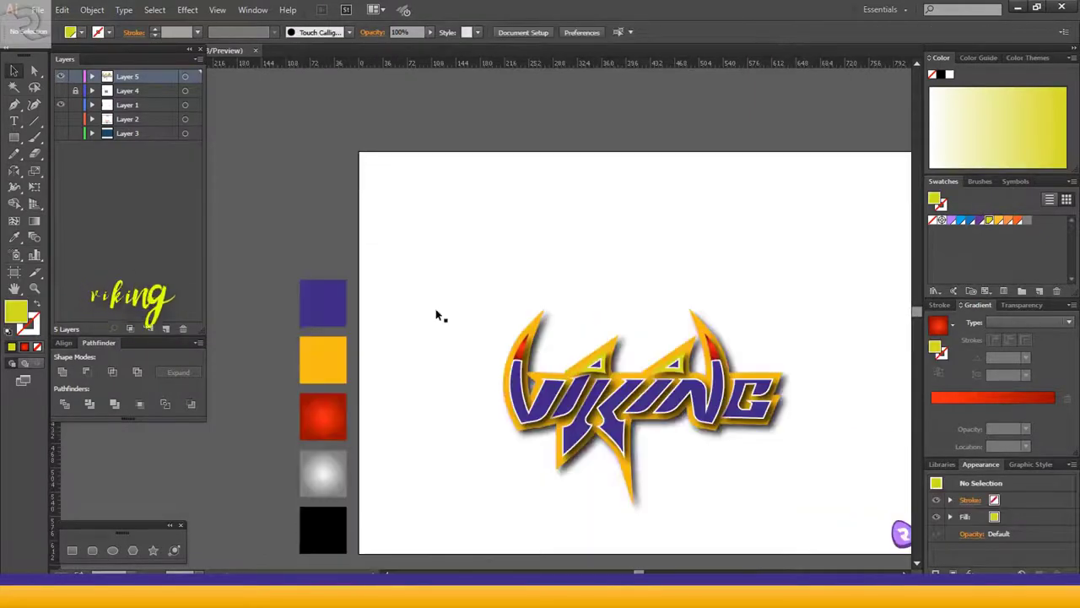
click(113, 550)
drag(601, 164, 689, 299)
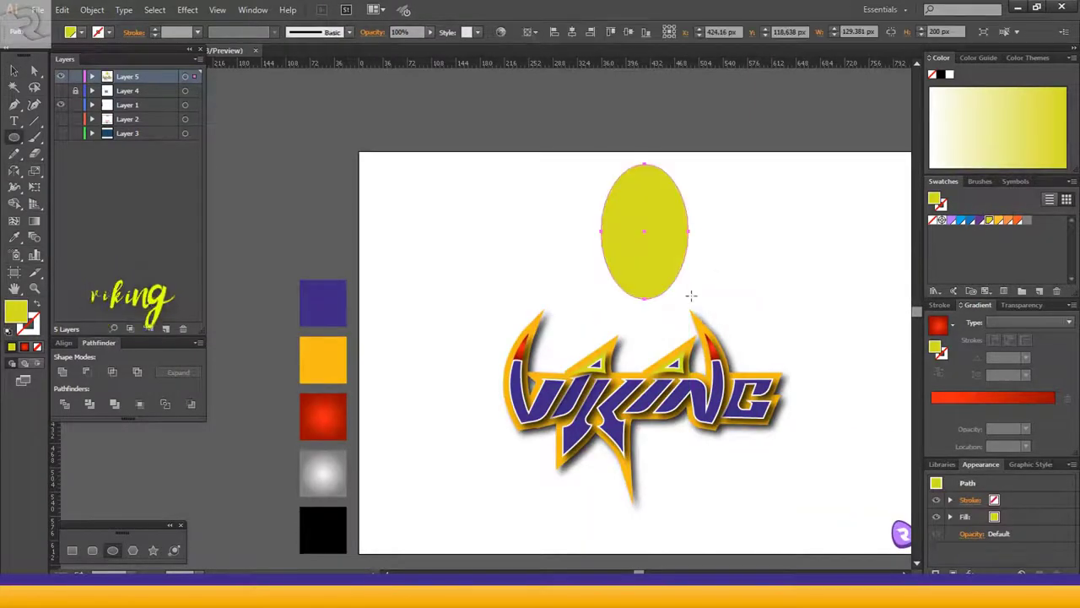
drag(646, 214, 645, 251)
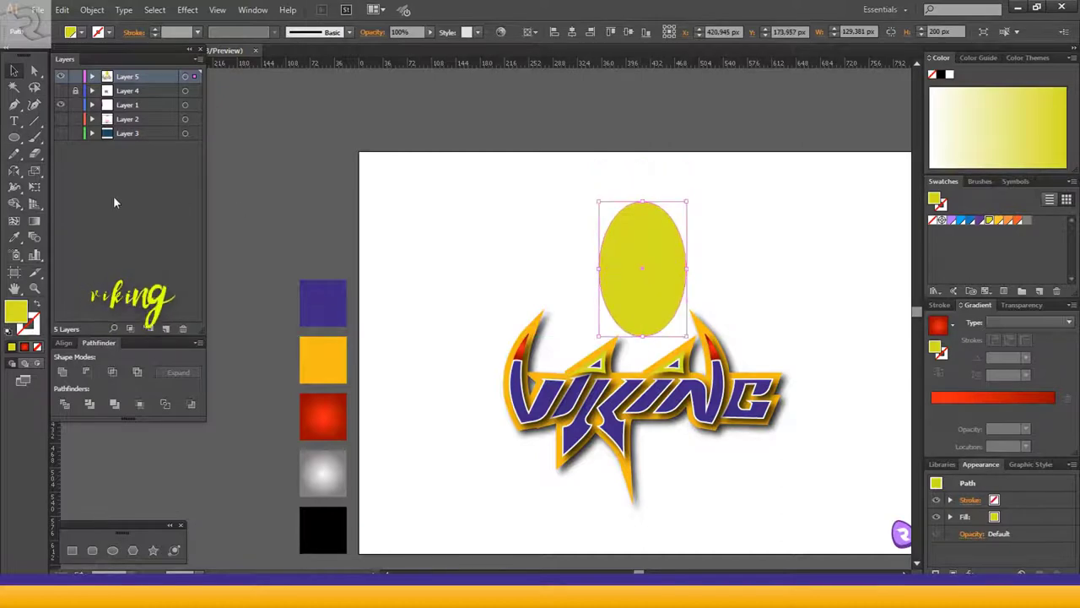
Step: Draw two overlapping blue circles over the ellipse's upper part and subtract the front one to form a crescent of horns
click(112, 551)
drag(554, 160, 659, 253)
key(v)
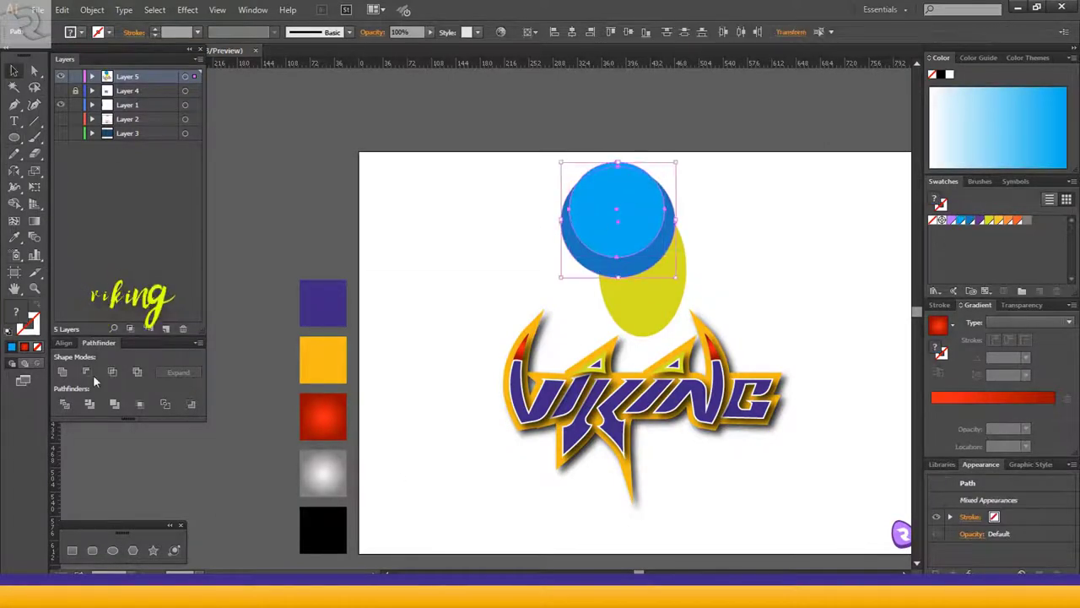
click(88, 373)
click(755, 248)
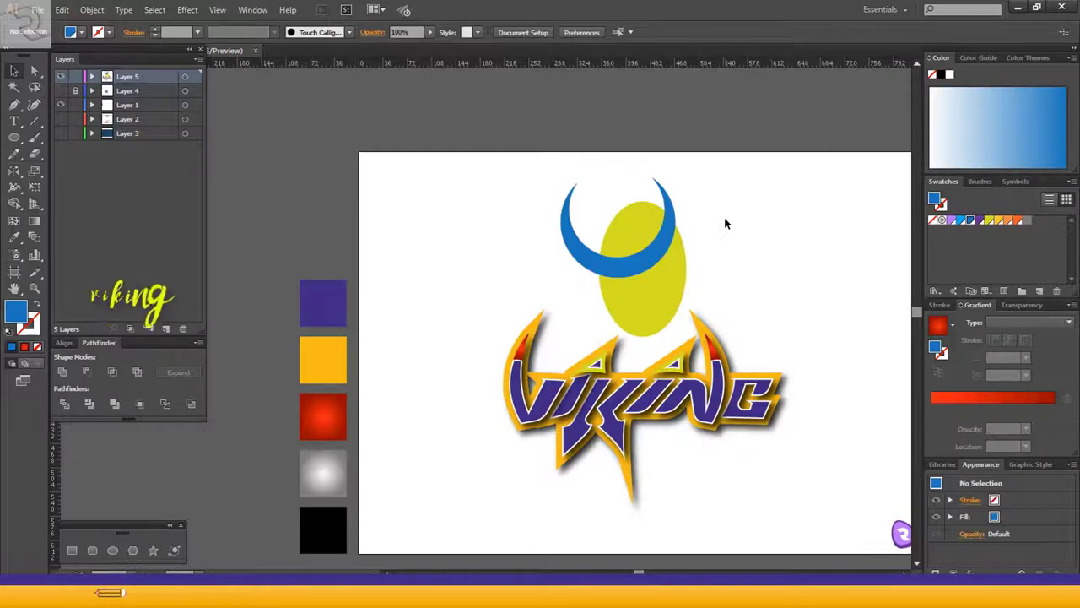
Step: Draw a smaller upright blue ellipse overlapping the crescent and the left side of the yellow-green ellipse
click(113, 551)
drag(561, 194, 639, 309)
key(v)
Step: Try subtracting the small blue ellipse from the yellow-green ellipse, and undo the cut
shift+click(651, 271)
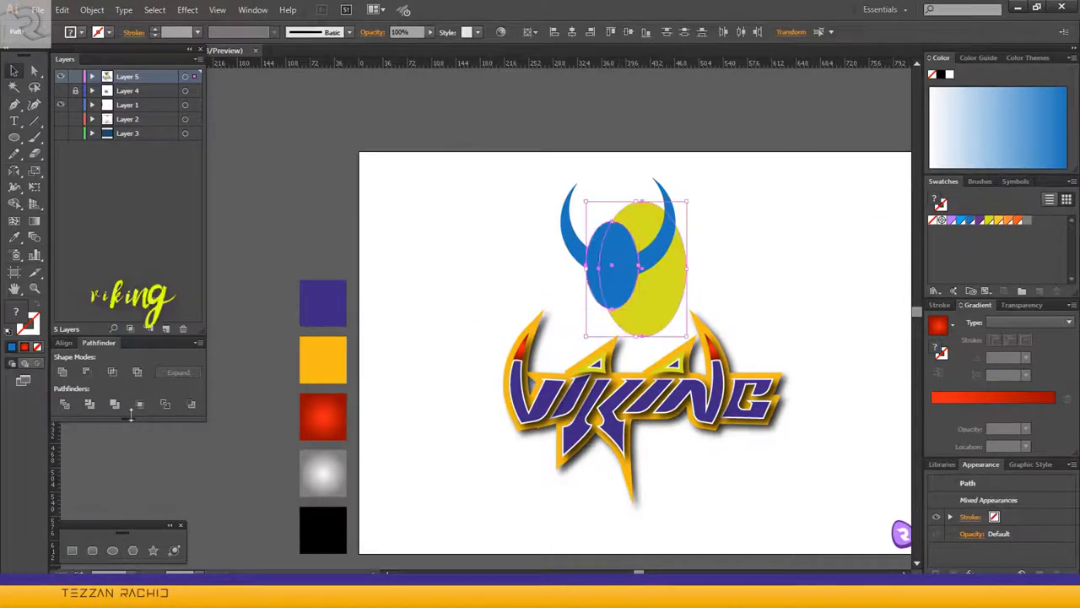
click(87, 372)
click(804, 306)
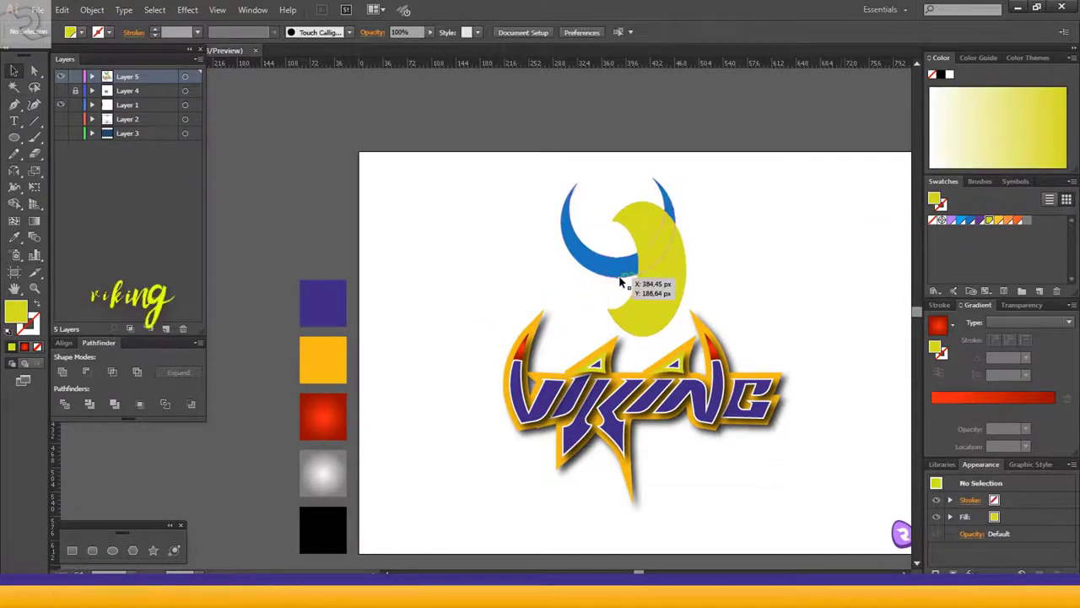
key(ctrl+z)
Step: Use the Shape Builder on the overlapping emblem shapes to remove the right horn and fill out the right part of the large ellipse
drag(531, 209, 685, 277)
click(13, 203)
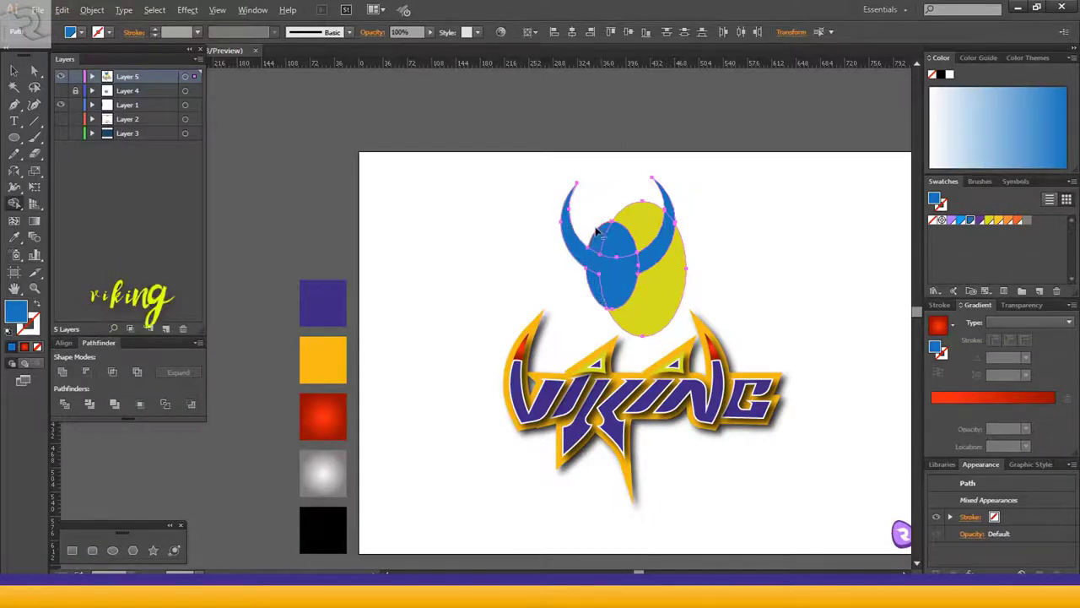
drag(657, 202, 662, 282)
click(13, 71)
click(695, 264)
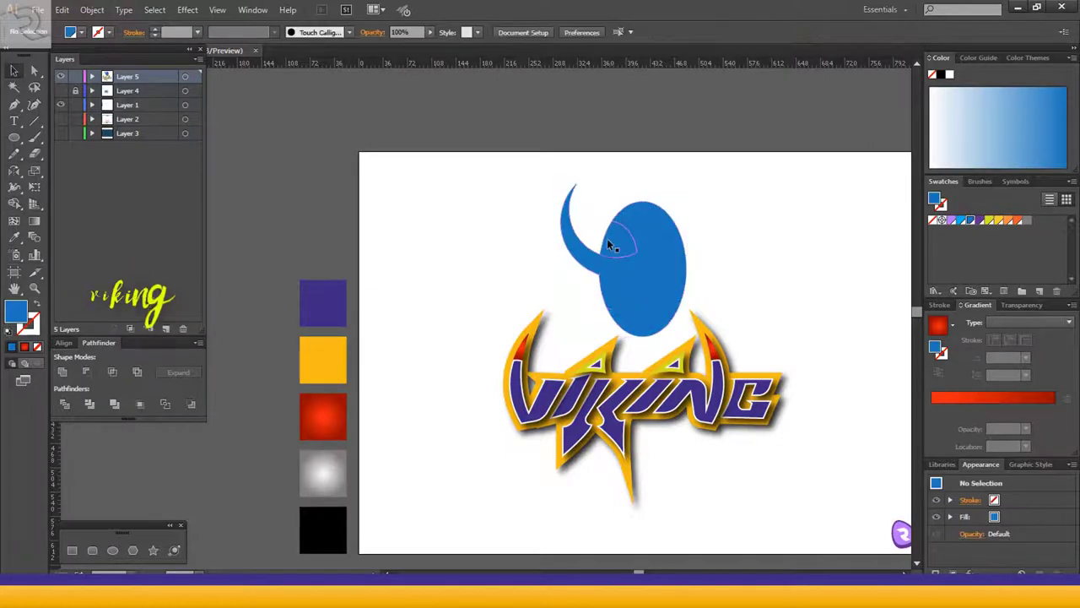
Step: Draw a vertical line about 362 px long and center it horizontally on the artboard through the ellipse
click(33, 124)
drag(451, 165, 452, 409)
click(572, 32)
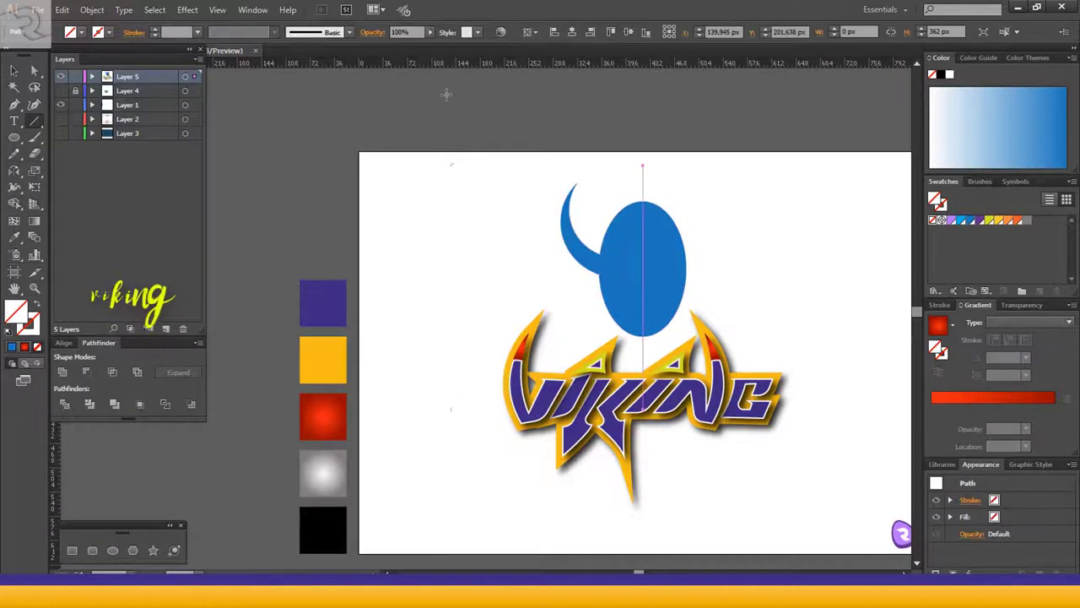
Step: Divide the ellipse and horn along the vertical line, ungroup the pieces and delete the ellipse's right half
click(13, 71)
drag(753, 208, 584, 284)
click(67, 405)
right_click(646, 230)
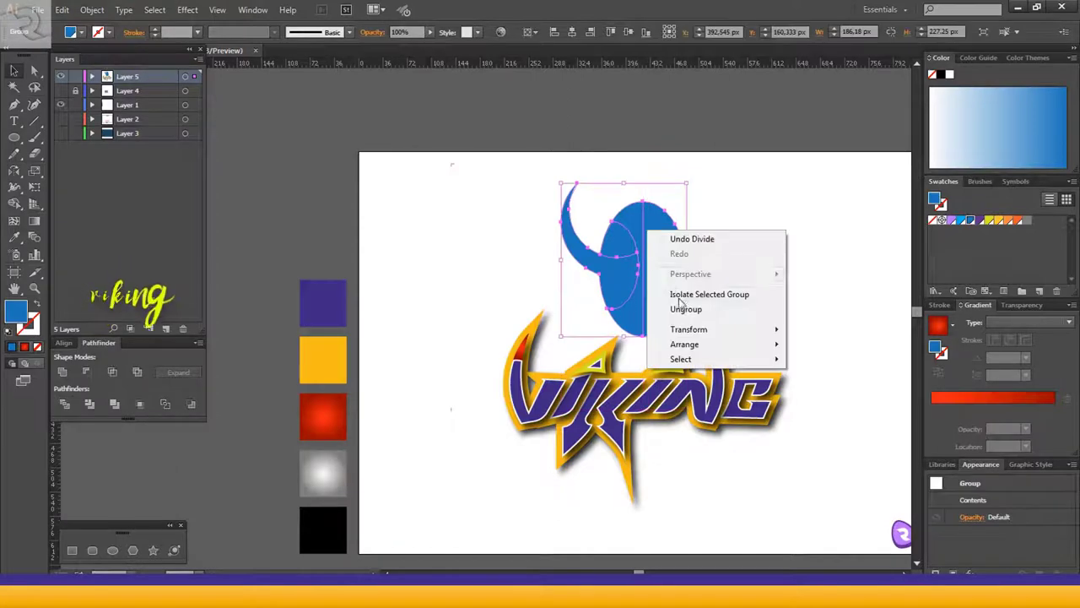
click(685, 309)
click(634, 355)
click(658, 322)
key(Delete)
Step: Fill the outer piece of the remaining half-ellipse with the yellow-green swatch
click(635, 315)
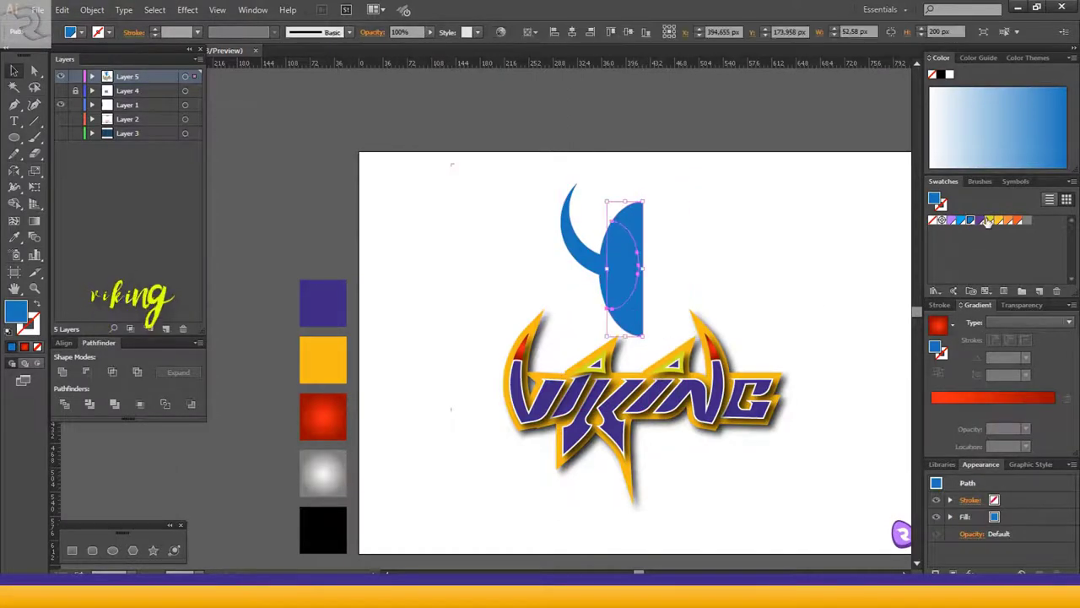
click(989, 221)
click(563, 281)
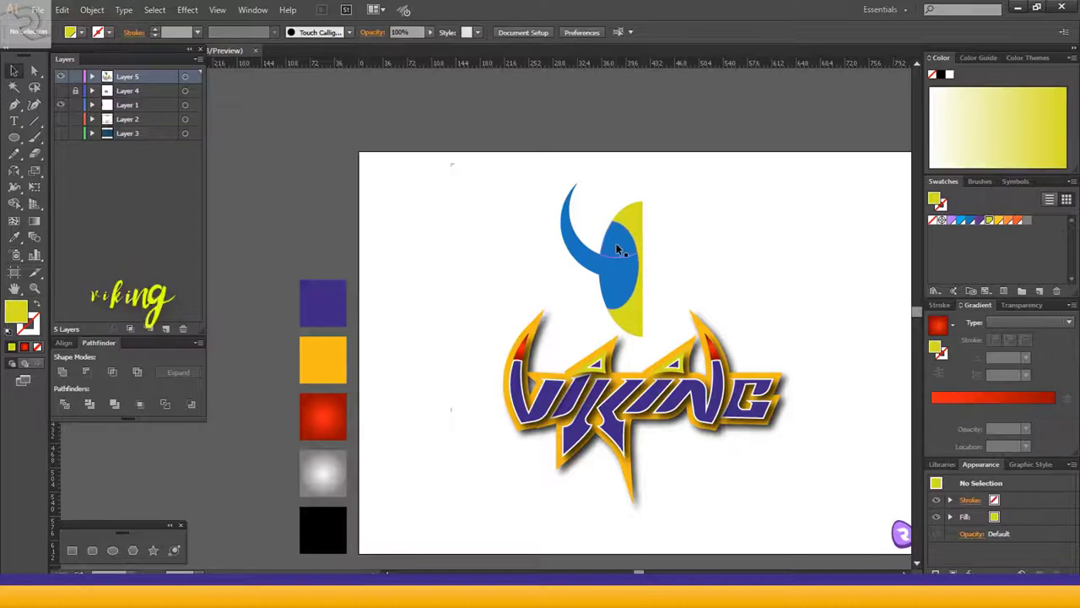
Step: Remove the blue piece above the horn's base and shift the joined horn shape slightly up and left to open a gap
click(635, 226)
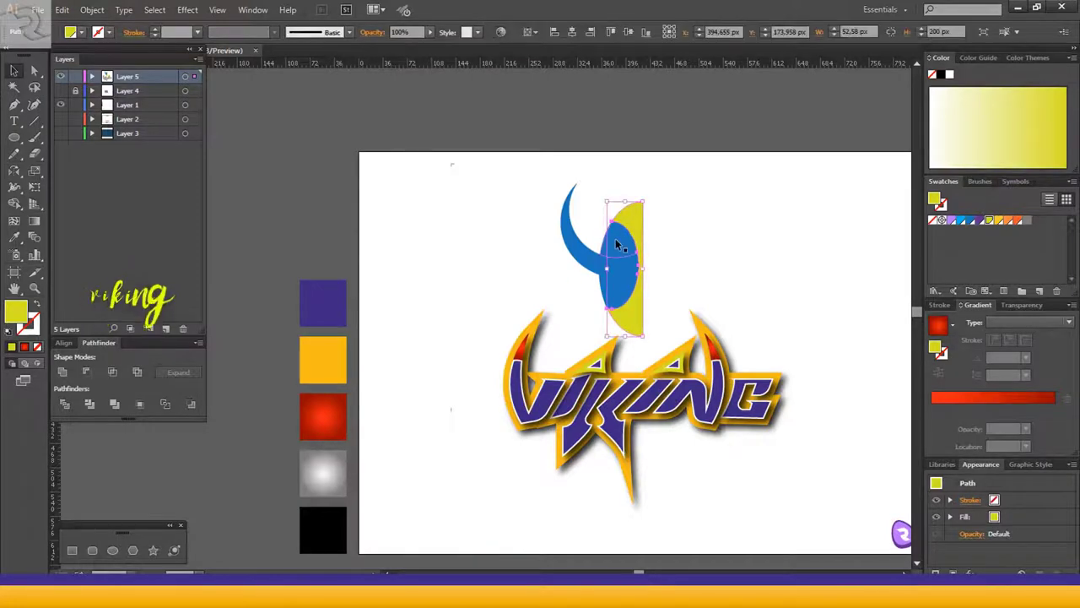
click(569, 291)
click(611, 264)
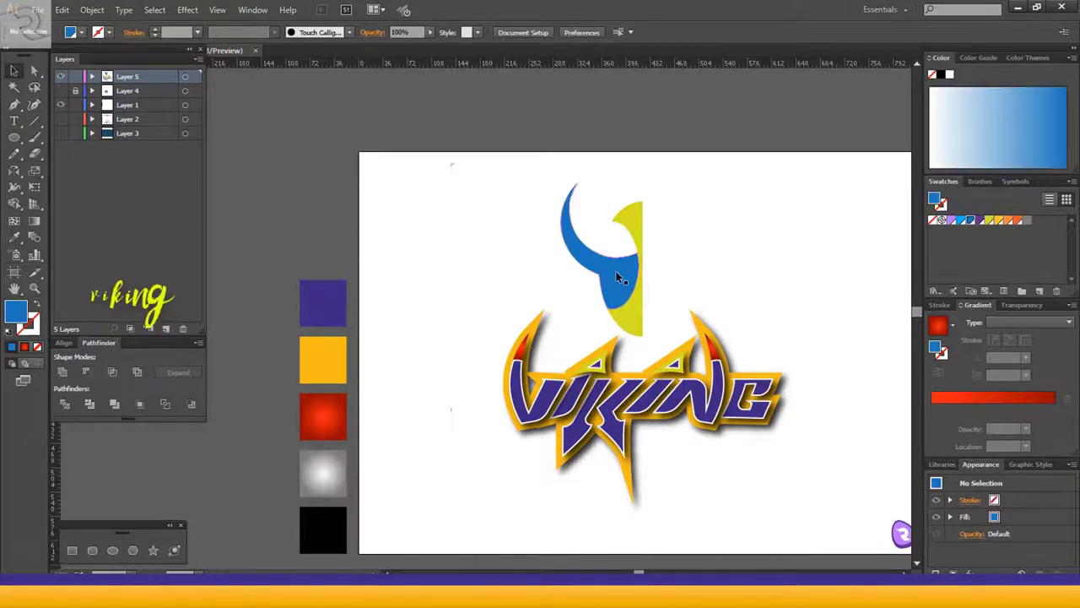
drag(618, 277, 614, 271)
click(680, 237)
Step: Change the yellow-green half-ellipse piece to the purple swatch
click(638, 226)
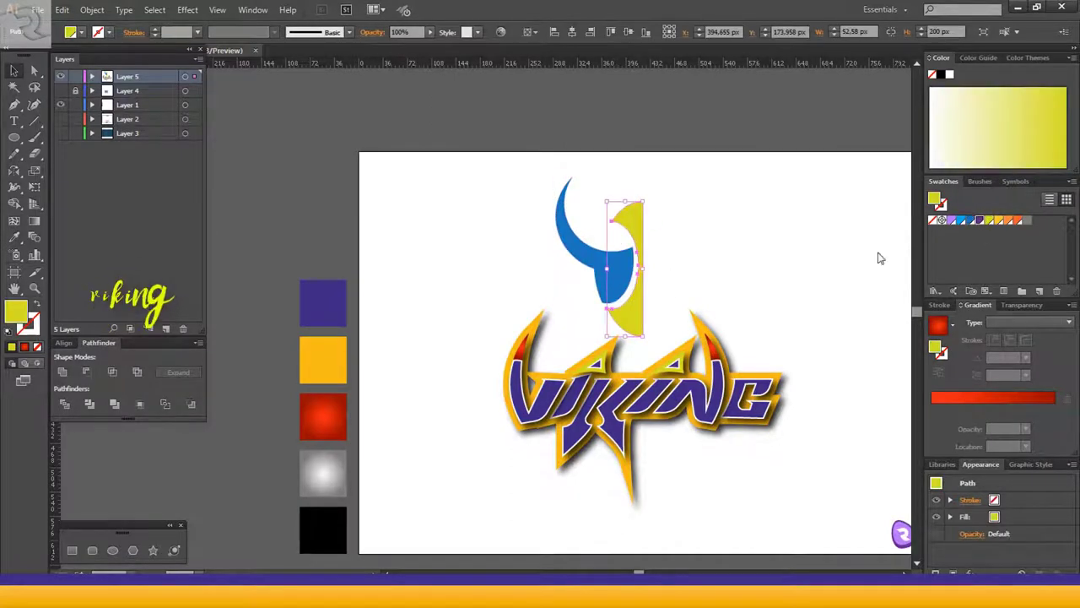
click(980, 220)
click(717, 253)
Step: Reflect a copy of the blue horn shape across the vertical axis through the purple piece's bottom anchor
click(603, 276)
click(605, 279)
key(r)
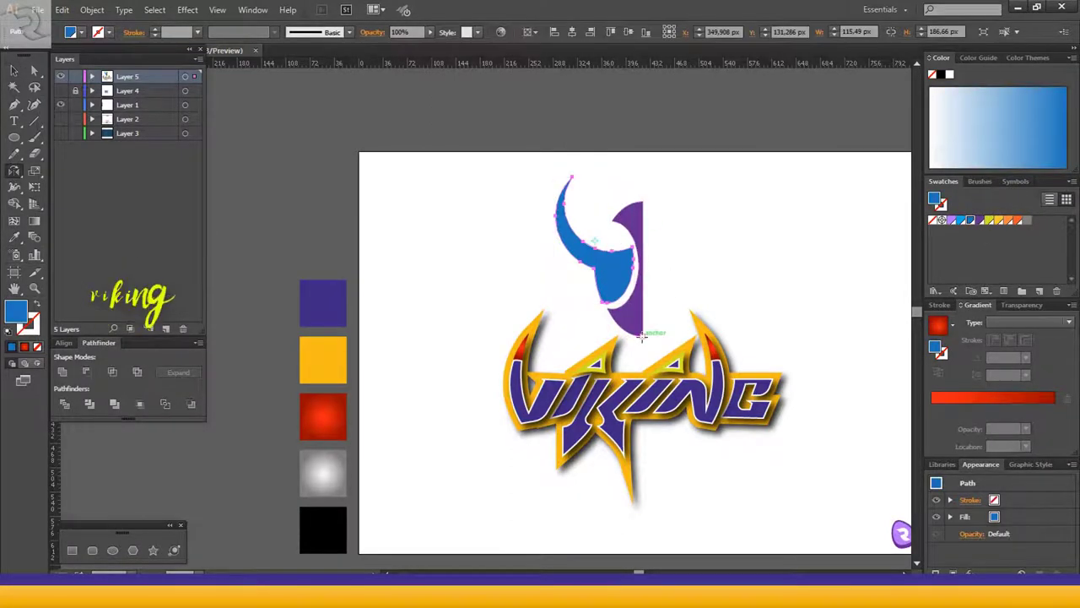
alt+click(641, 336)
click(817, 371)
key(v)
Step: Reflect a copy of the purple half across the vertical axis through its bottom anchor
click(638, 325)
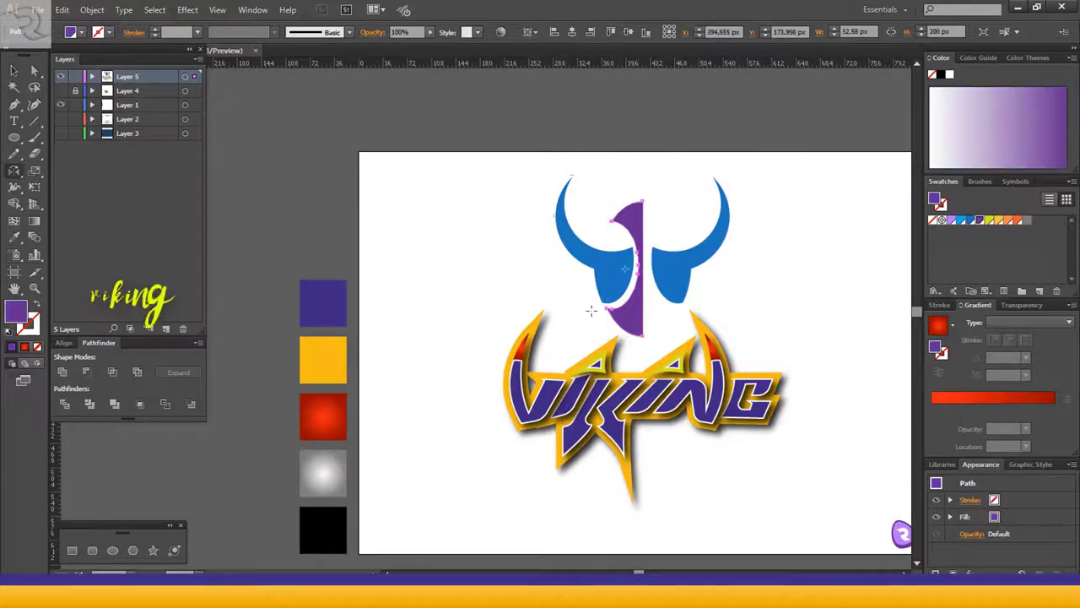
alt+click(643, 334)
click(817, 371)
key(v)
click(635, 185)
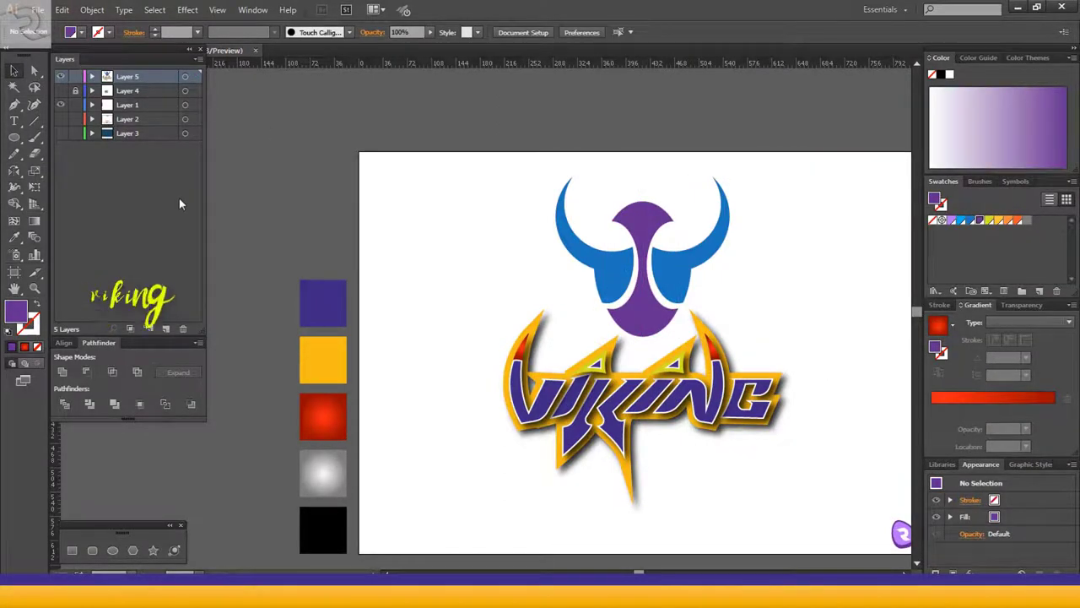
Step: Unite the two purple halves and turn the rounded bottom into a sharp point pulled slightly downward
mouse_move(634, 344)
mouse_down()
mouse_move(652, 325)
mouse_move(644, 339)
mouse_move(677, 341)
mouse_move(643, 358)
mouse_up()
click(62, 372)
click(34, 71)
click(102, 32)
click(774, 281)
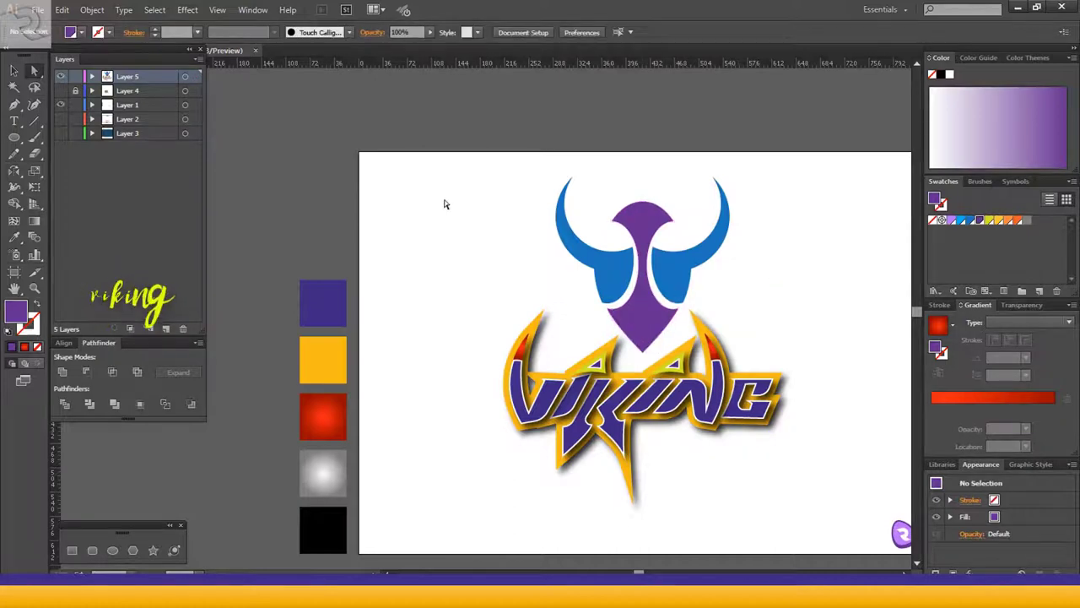
Step: Draw a small circle in the upper part of the purple shape and fill it with yellow-green
click(11, 138)
mouse_move(639, 171)
mouse_down()
mouse_move(652, 187)
mouse_move(643, 219)
mouse_up()
click(989, 220)
click(666, 198)
click(768, 308)
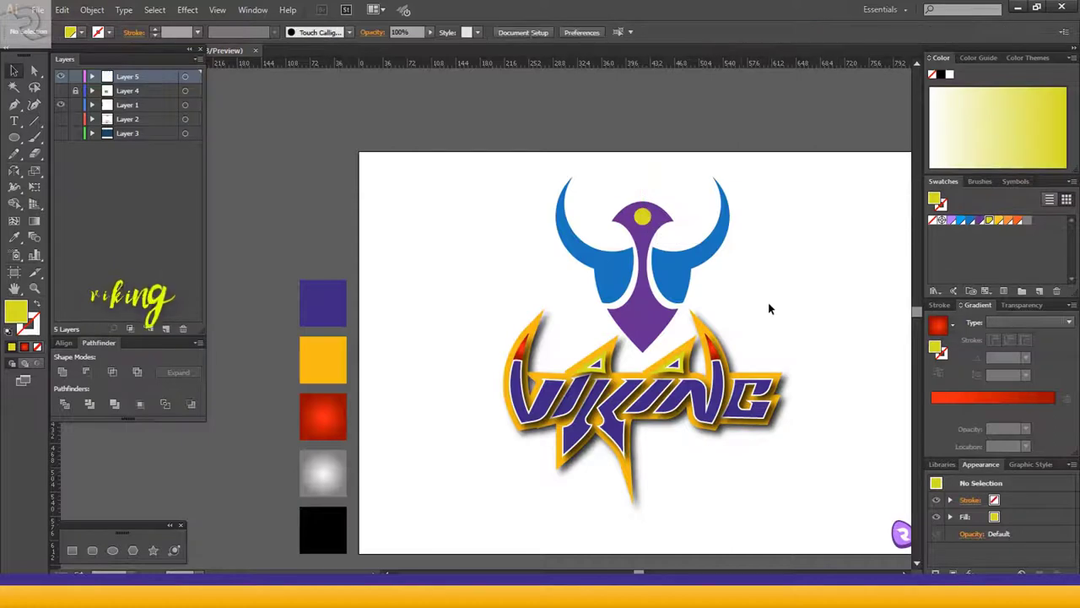
Step: Delete the right blue horn and draw a circle about 42 px across over the left horn's curve
click(704, 269)
key(Delete)
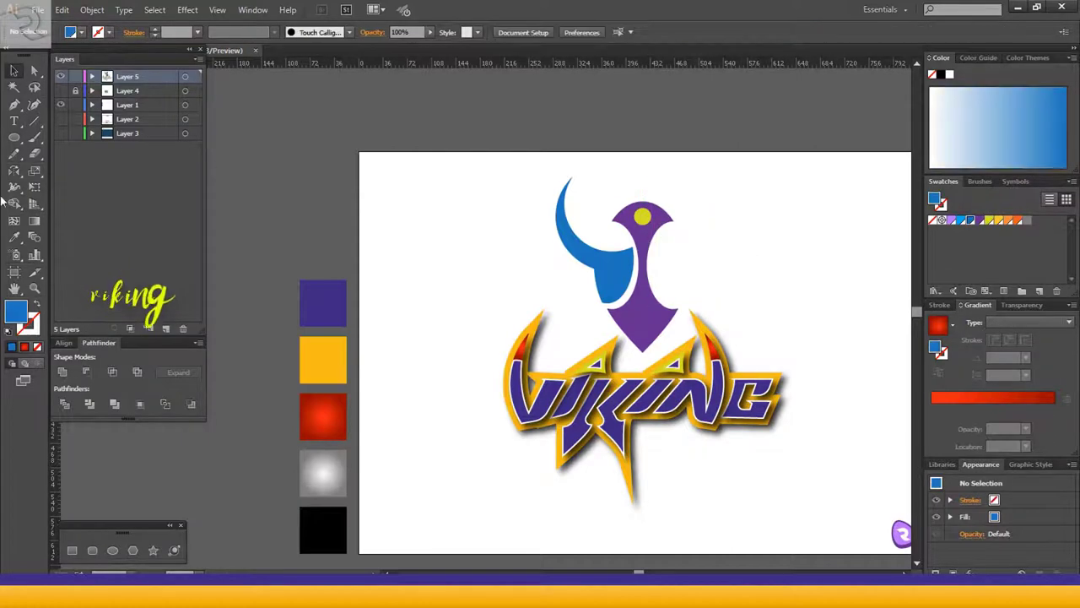
drag(547, 213, 573, 241)
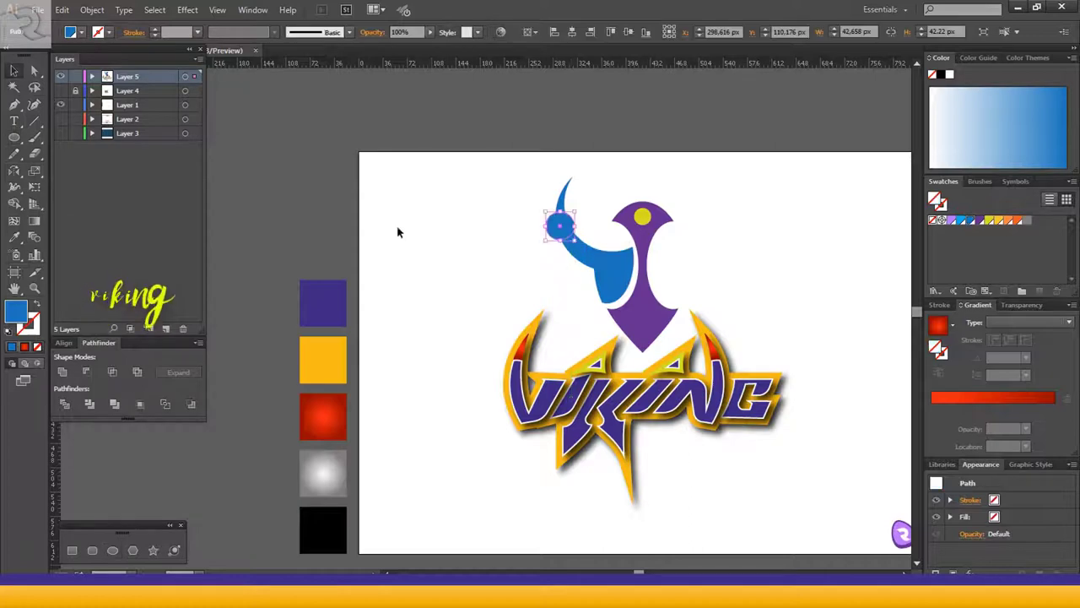
Step: Divide the left horn with the small circle, ungroup the pieces and delete the leftover circle part outside the horn
drag(474, 189, 579, 253)
click(64, 403)
right_click(555, 221)
click(588, 303)
click(532, 253)
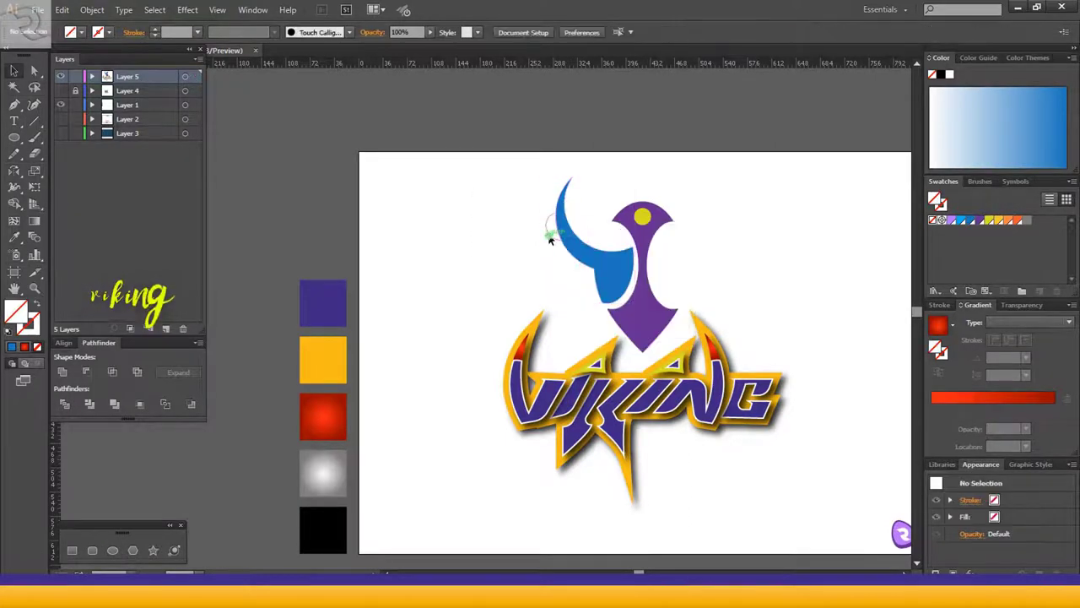
click(550, 237)
key(Delete)
Step: Fill the separated tip of the left horn with the red radial gradient
click(564, 193)
click(1003, 396)
click(498, 271)
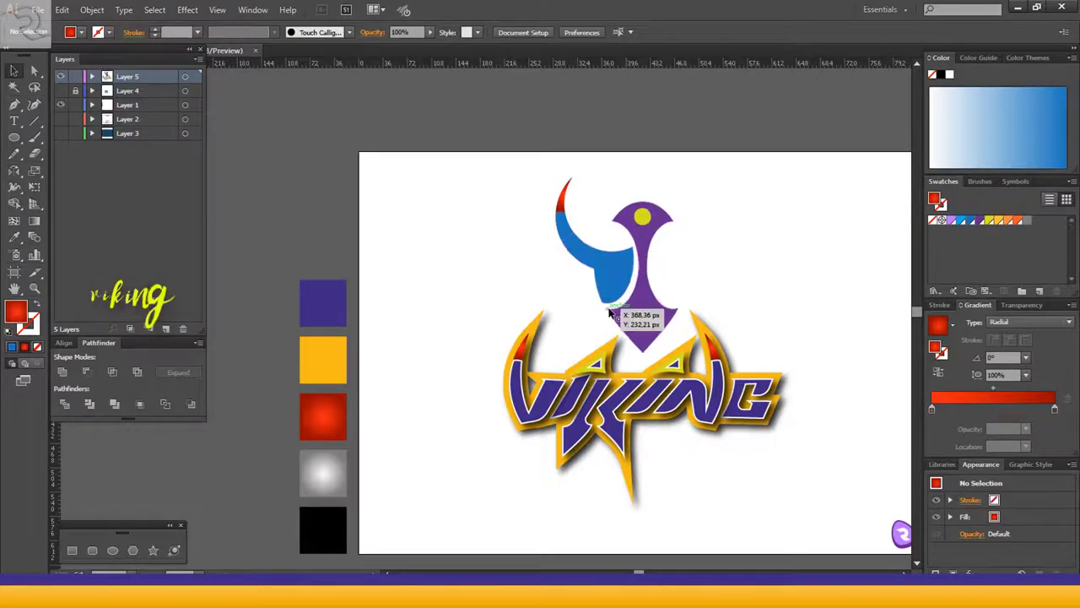
Step: Pull the lower anchor of the blue horn shape down to form a sharp point beside the purple shape
key(ctrl+plus)
drag(628, 292, 578, 355)
key(ctrl+z)
click(12, 73)
drag(598, 299, 601, 354)
click(607, 301)
scroll(608, 303, up, 3)
click(601, 362)
scroll(602, 362, down, 5)
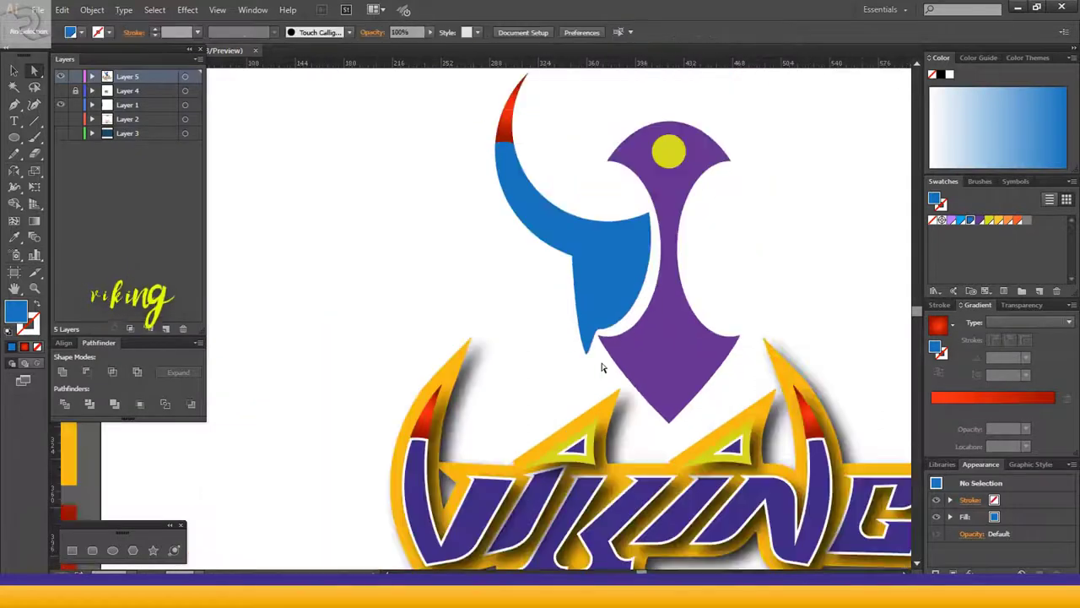
click(17, 75)
click(603, 243)
alt+click(636, 310)
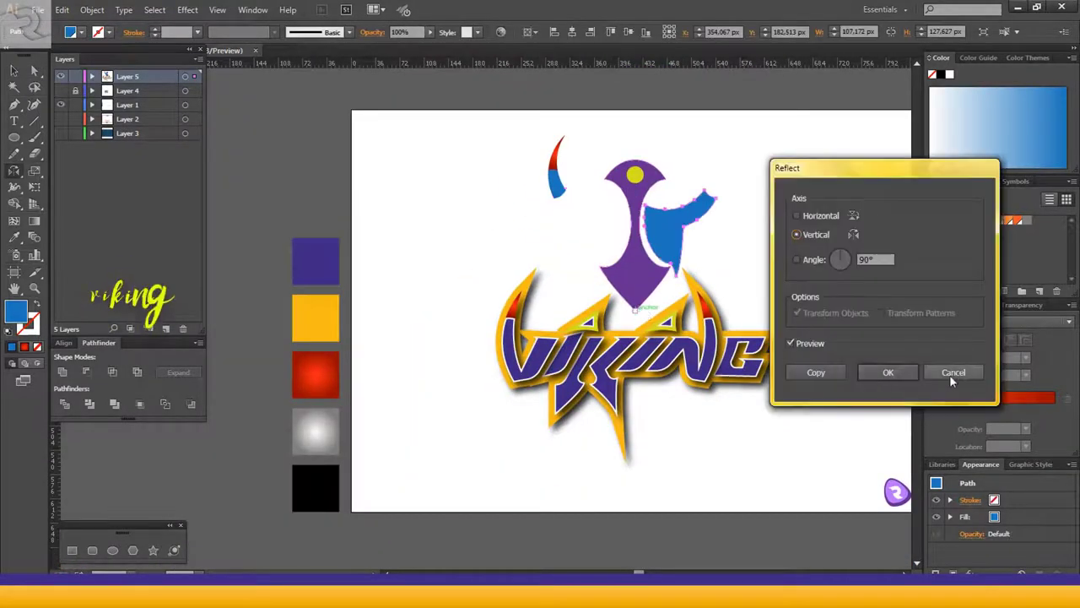
click(952, 374)
Step: Unite the blue pieces below the left horn's red tip into one shape
click(15, 71)
drag(520, 218, 595, 244)
click(63, 373)
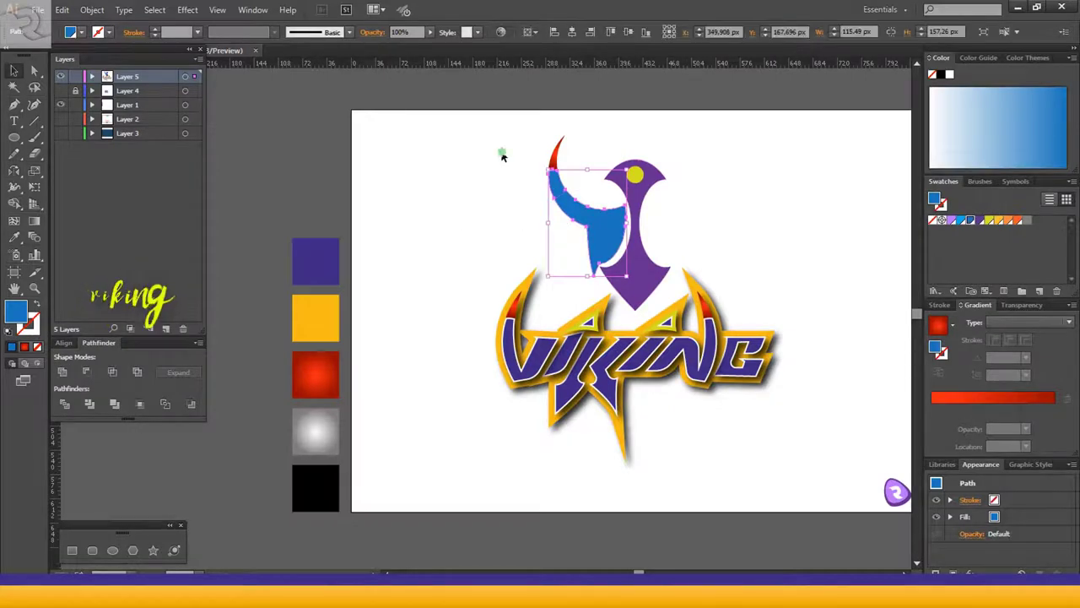
Step: Reflect a copy of the left horn and its red tip across the vertical axis through the purple shape's bottom point
drag(502, 151, 563, 207)
click(16, 172)
alt+click(636, 309)
click(835, 373)
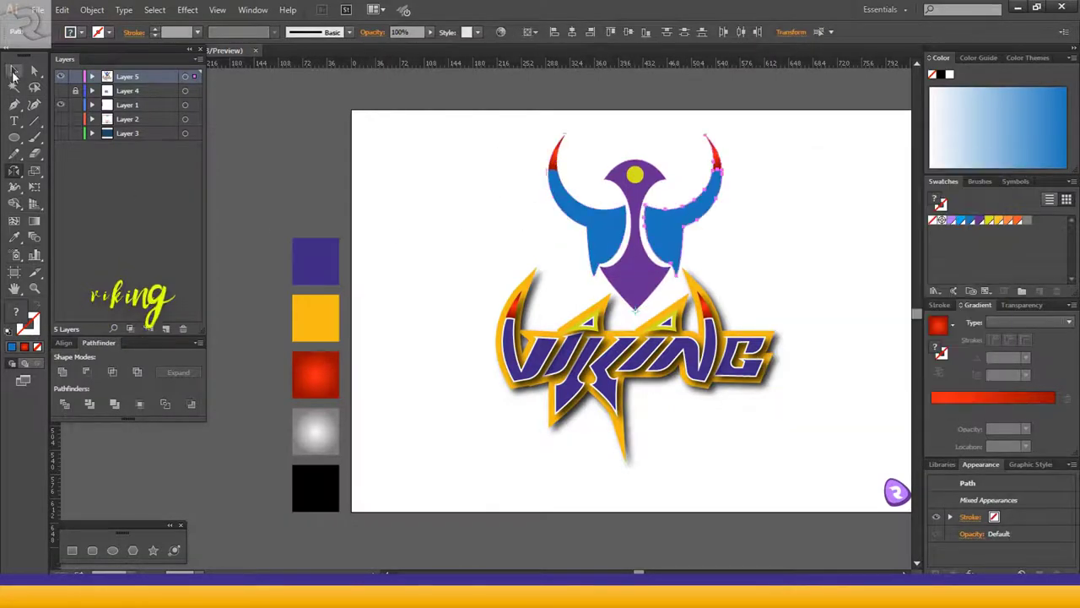
click(14, 72)
click(750, 200)
Step: Recolor both blue horn shapes and the purple central shape with the yellow-orange palette color using the Eyedropper
click(663, 245)
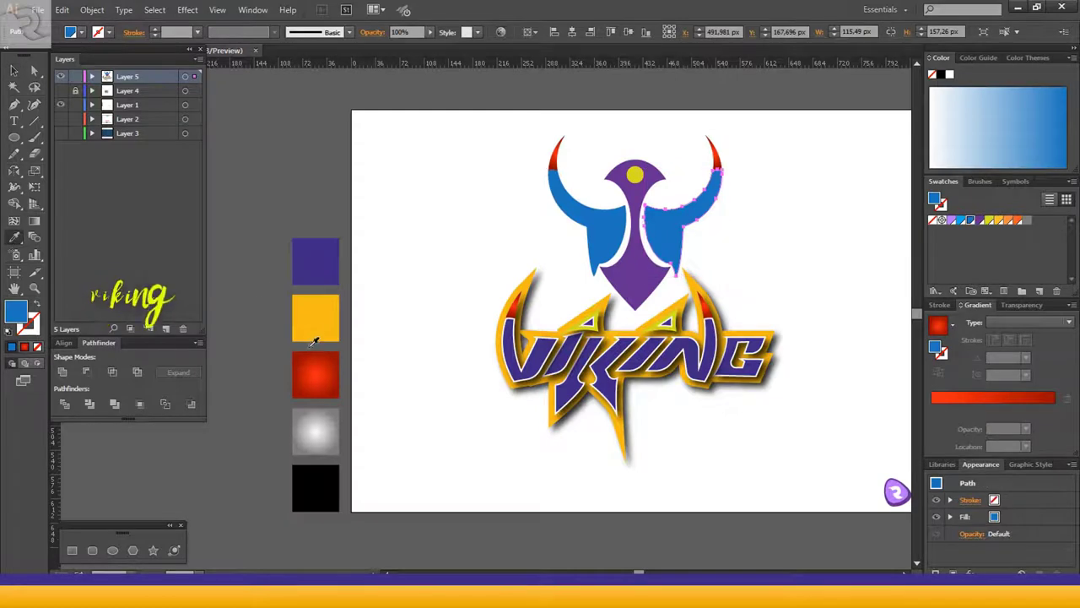
click(317, 318)
ctrl+click(602, 258)
click(673, 253)
ctrl+click(638, 282)
click(701, 206)
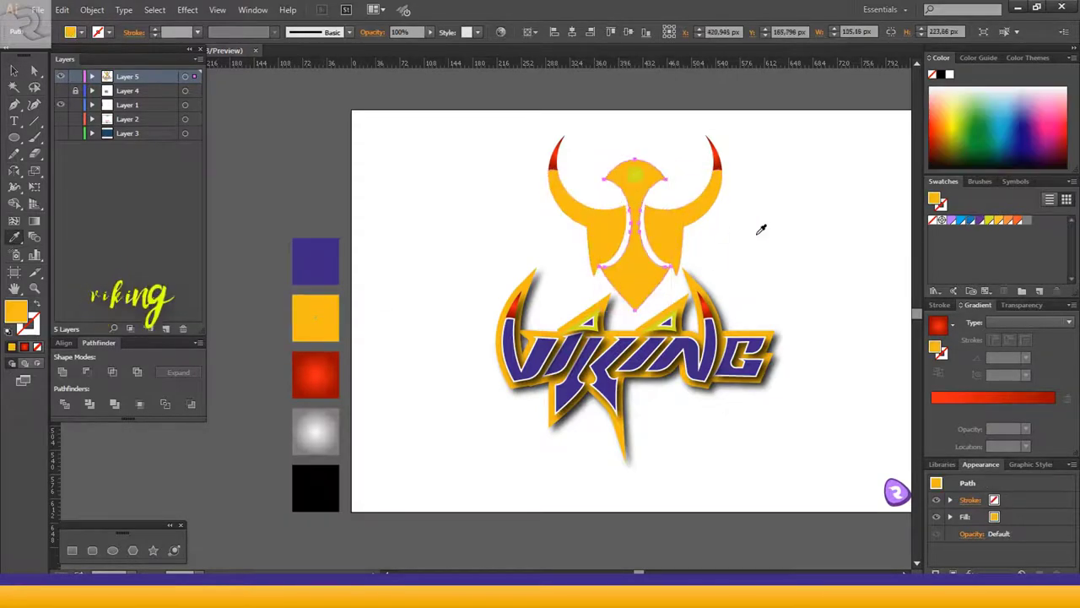
Step: Recolor both horn shapes with the dark purple palette color
drag(760, 225, 564, 255)
ctrl+click(666, 240)
click(314, 272)
ctrl+click(603, 240)
click(303, 268)
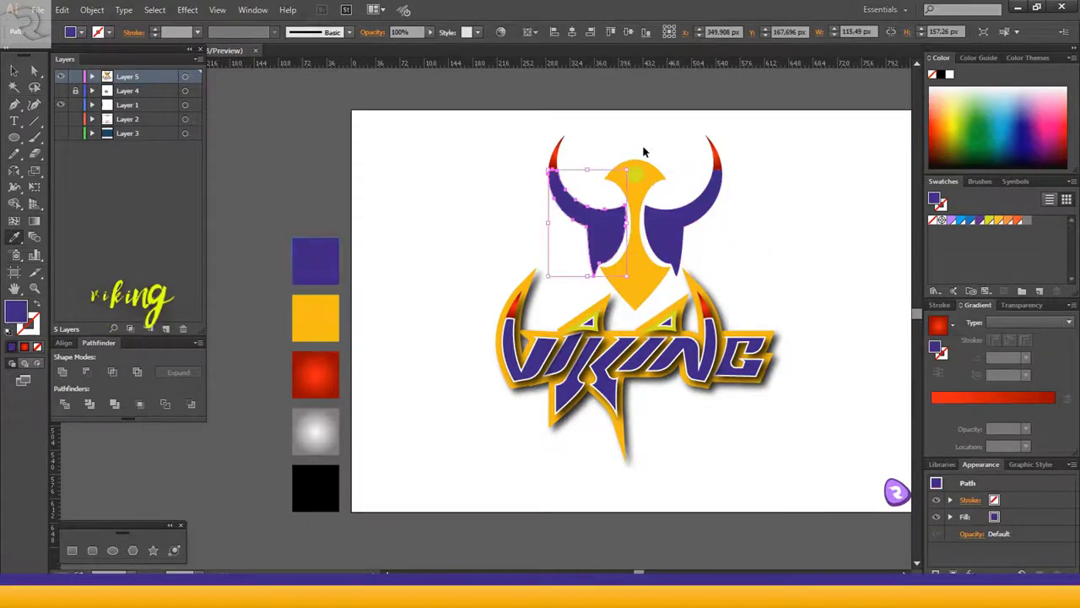
Step: Recolor the small circle on the emblem's forehead with the dark purple palette color
ctrl+click(643, 149)
ctrl+click(636, 173)
click(319, 259)
ctrl+click(798, 212)
key(v)
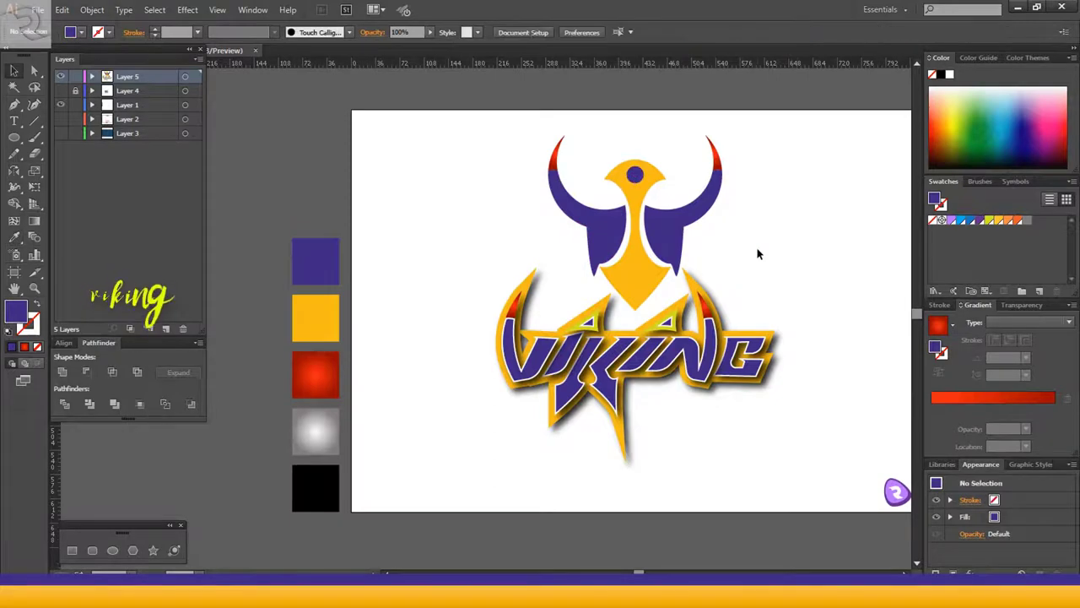
Step: Scale the whole horned emblem down proportionally about its center to about 109 by 110 px
drag(473, 125, 761, 230)
drag(723, 135, 673, 179)
drag(672, 233, 672, 232)
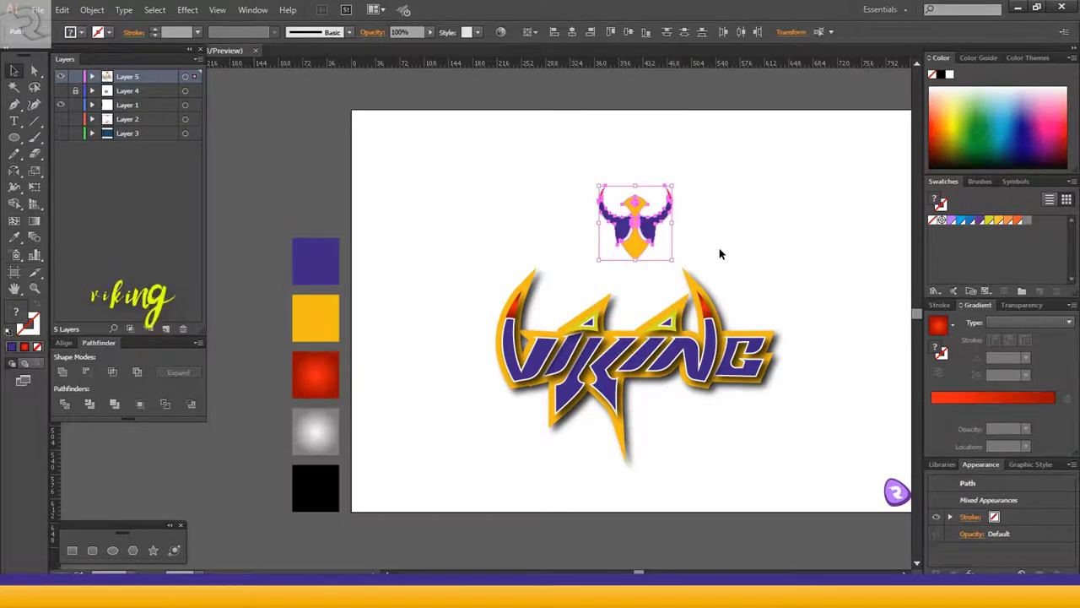
click(694, 246)
Step: Draw a circle about 167 px across over the emblem, swap its fill to a stroke, and move it to the emblem's upper left
click(113, 551)
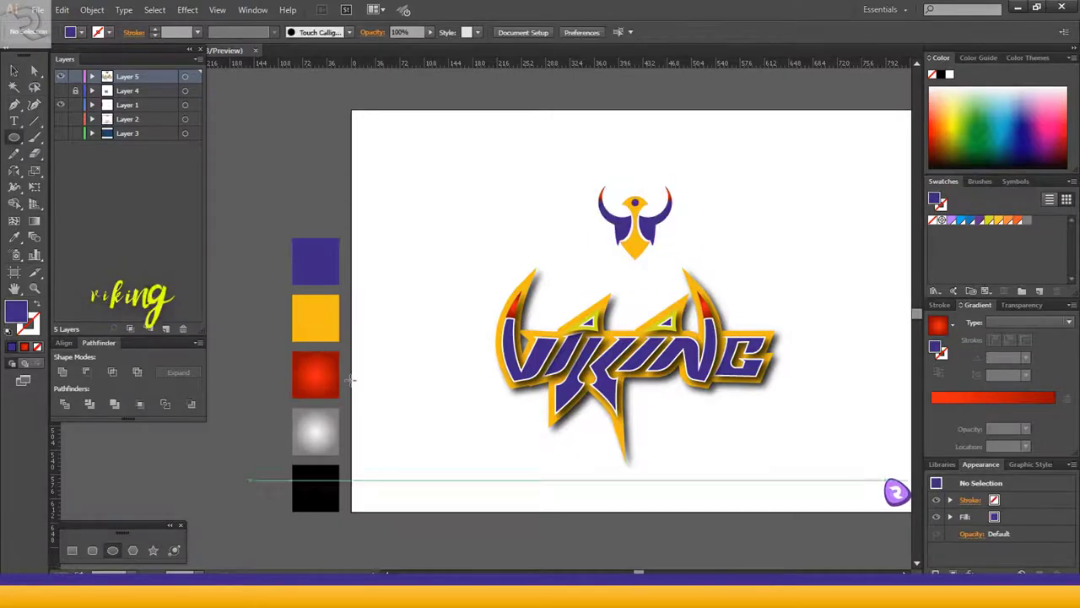
drag(579, 171, 690, 283)
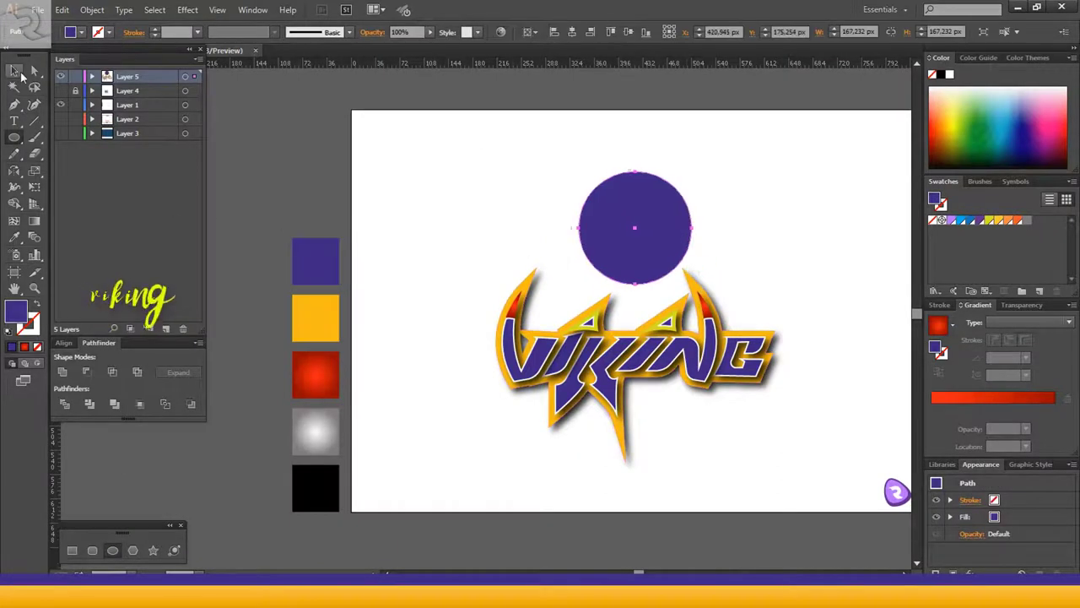
click(20, 74)
click(31, 302)
click(720, 231)
drag(692, 228, 536, 200)
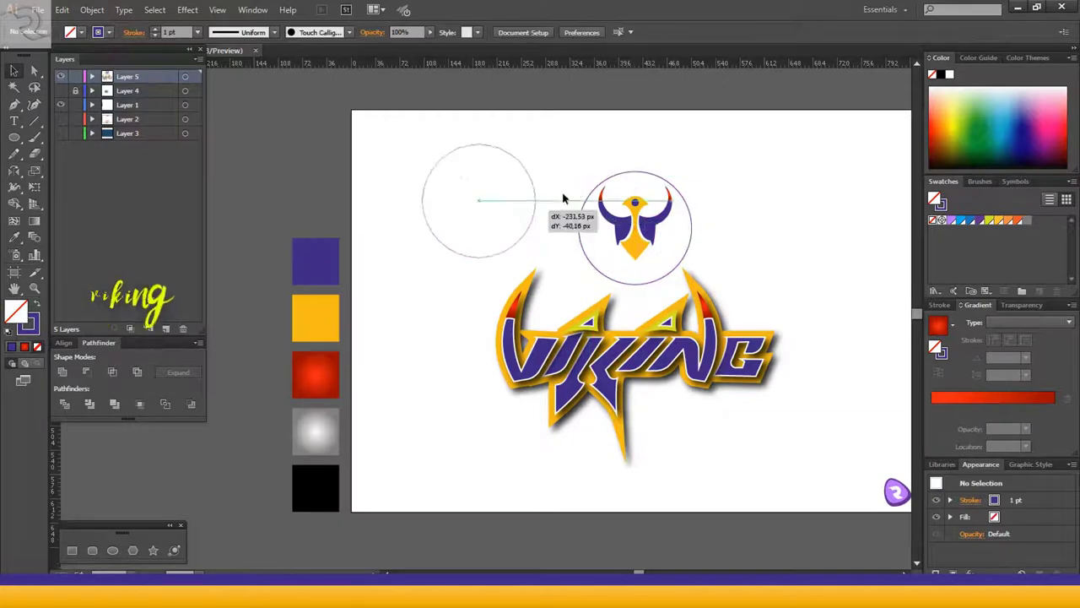
Step: Group the emblem's parts and center the group horizontally and vertically on the artboard
drag(590, 160, 672, 255)
right_click(630, 191)
click(646, 249)
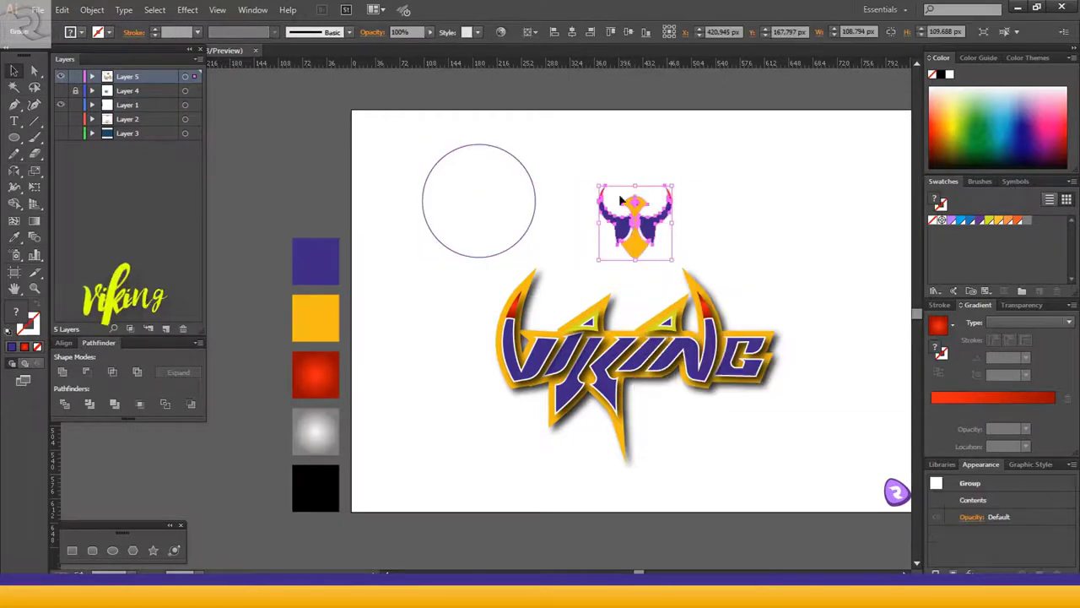
click(573, 34)
click(629, 34)
Step: Move the VIKING lettering below the emblem and center the circle outline horizontally and vertically on the artboard
click(671, 444)
drag(698, 383, 705, 485)
drag(563, 187, 515, 138)
click(572, 32)
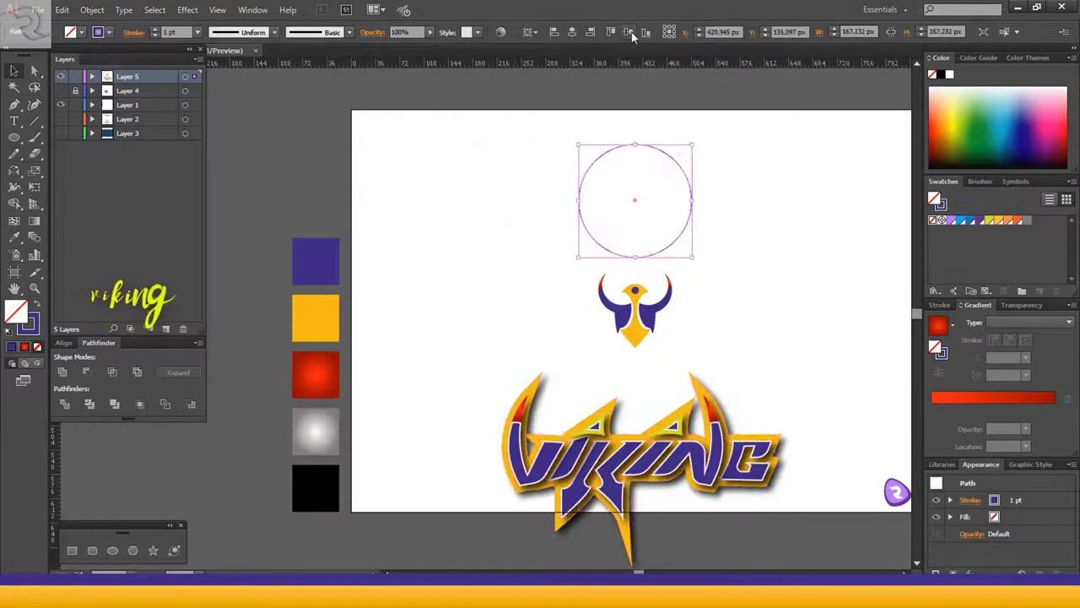
click(630, 32)
Step: Swap the circle's purple stroke to a solid fill and send the circle to the back behind the emblem
click(35, 302)
right_click(631, 279)
mouse_move(682, 473)
click(813, 515)
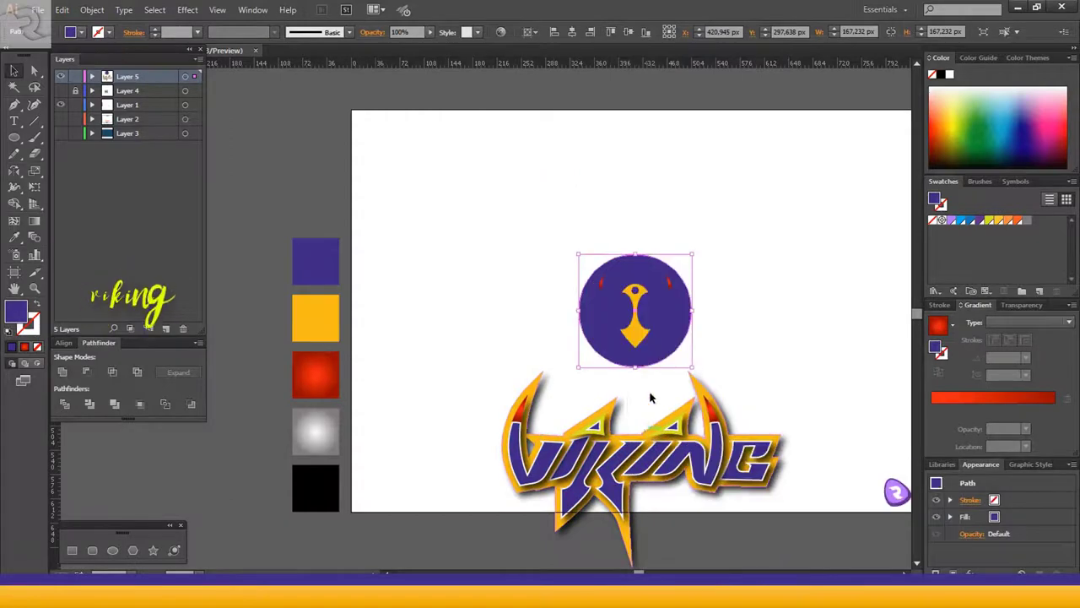
Step: Recolor the whole emblem group on the purple circle with the yellow-orange palette color
click(639, 331)
click(14, 237)
click(320, 322)
click(33, 71)
click(540, 278)
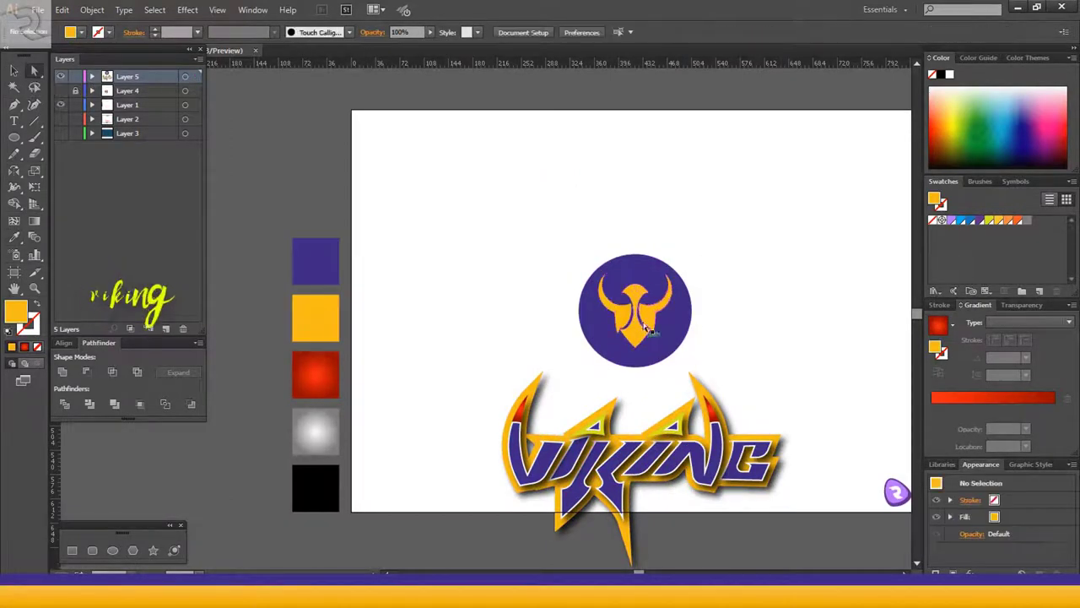
Step: Fill the tips of both emblem horns with the red gradient from the color palette
scroll(640, 320, up, 2)
click(950, 399)
click(789, 359)
click(698, 247)
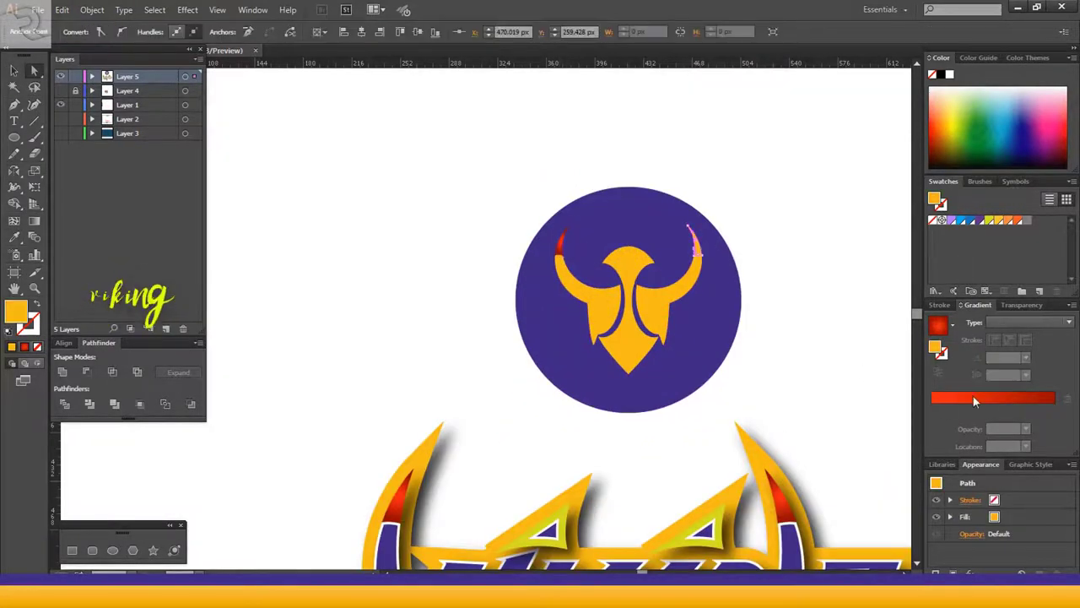
click(973, 398)
click(793, 346)
Step: Recolor the small circle on the emblem's forehead with the yellow-green sampled from the VIKING lettering
click(632, 259)
scroll(632, 259, down, 1)
click(564, 467)
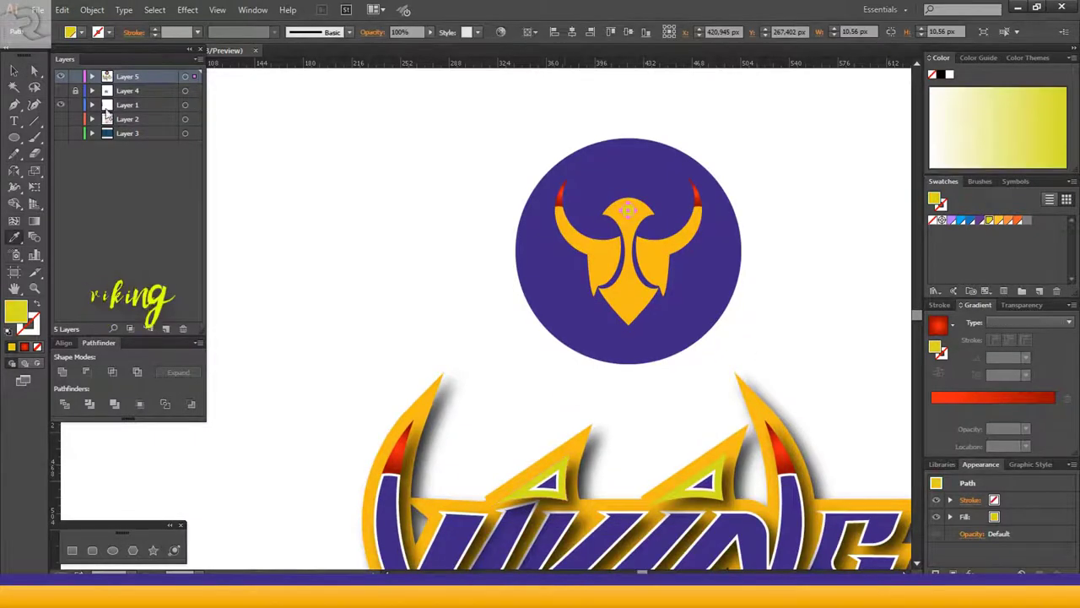
key(v)
click(475, 288)
Step: Move the emblem with its circle higher on the artboard and bring the VIKING lettering up beneath it
scroll(579, 347, down, 1)
scroll(579, 348, down, 4)
scroll(580, 349, up, 1)
click(629, 283)
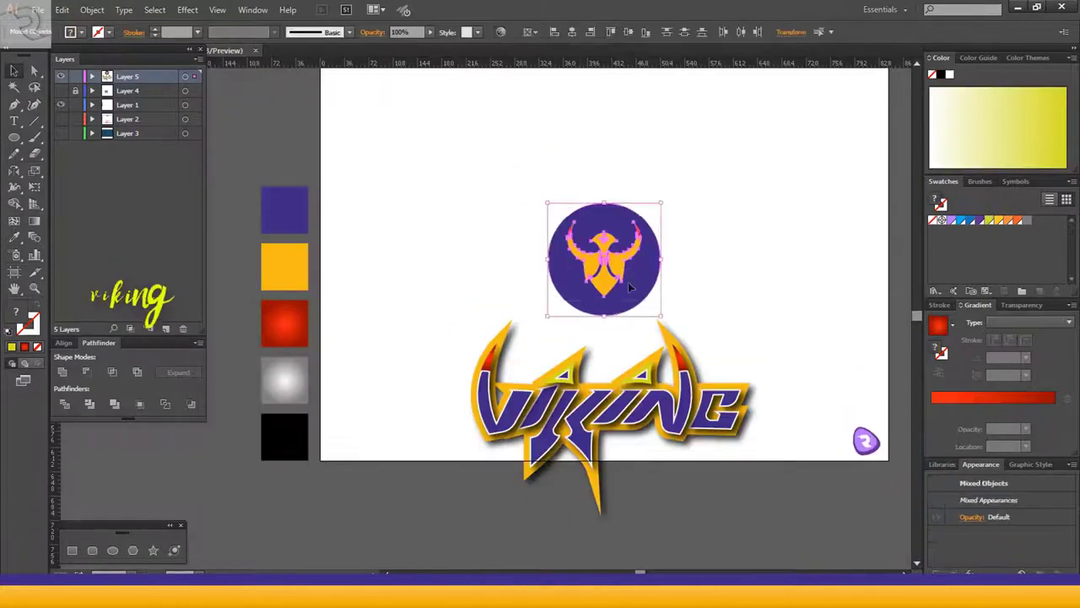
drag(614, 265, 612, 193)
drag(633, 325, 633, 325)
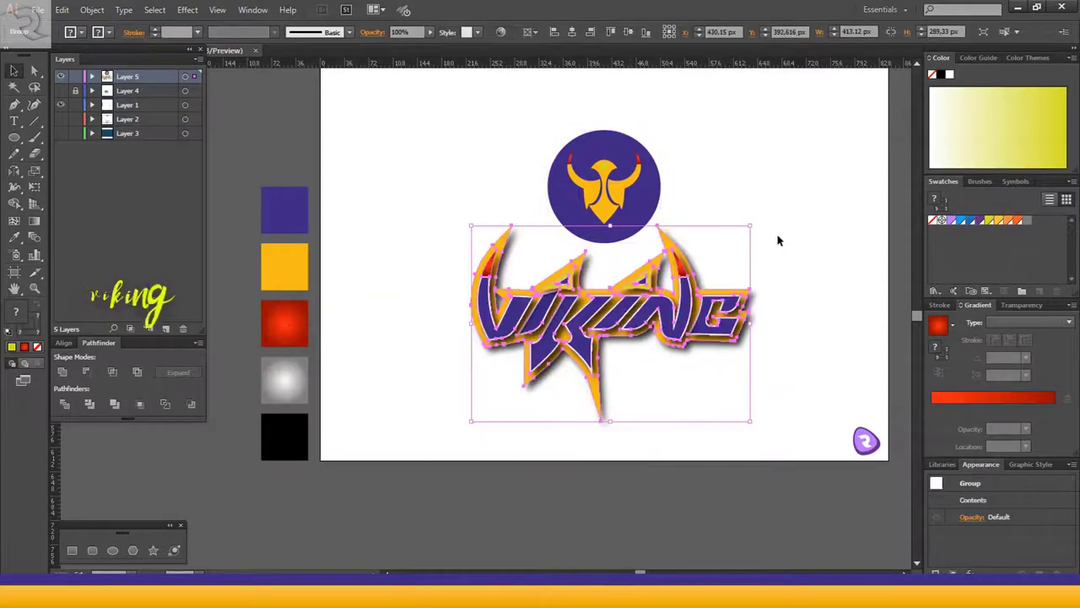
click(789, 246)
scroll(789, 246, up, 2)
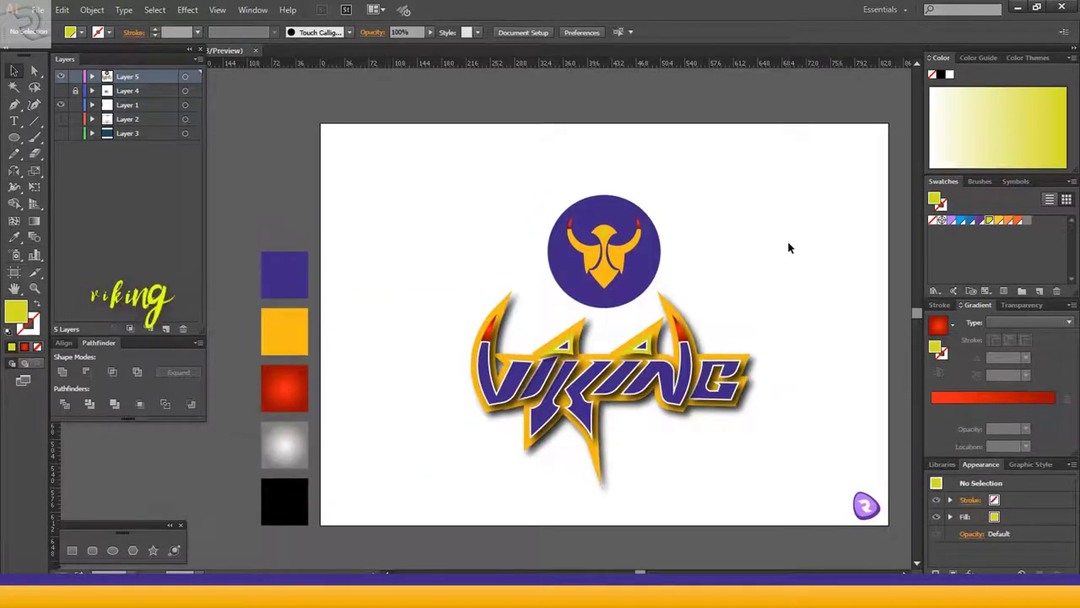
Step: Fill the circle behind the emblem with the silver-gray radial gradient from the palette
click(647, 284)
click(17, 240)
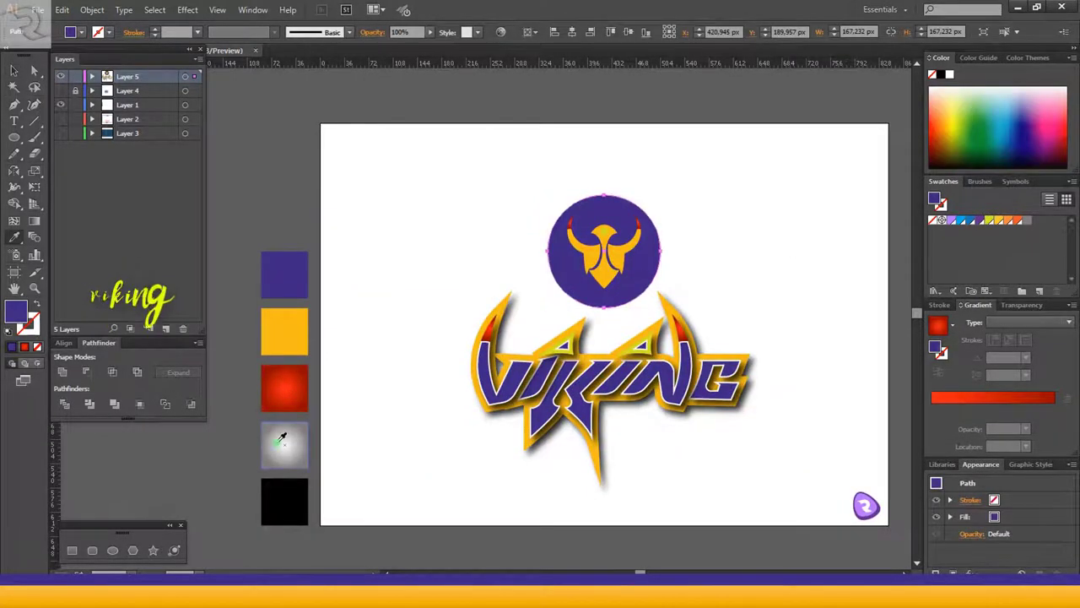
click(277, 442)
click(15, 73)
click(34, 74)
click(486, 221)
Step: Recolor the left and right horned side pieces of the emblem with the palette's purple
click(614, 260)
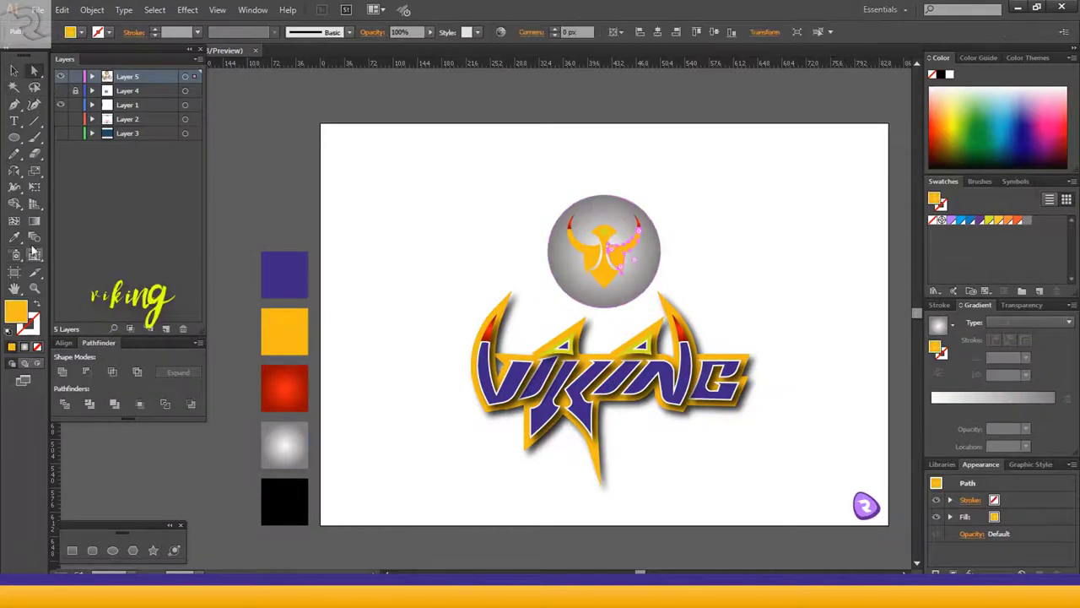
click(15, 239)
click(296, 279)
ctrl+click(595, 258)
click(619, 255)
key(ctrl+shift+a)
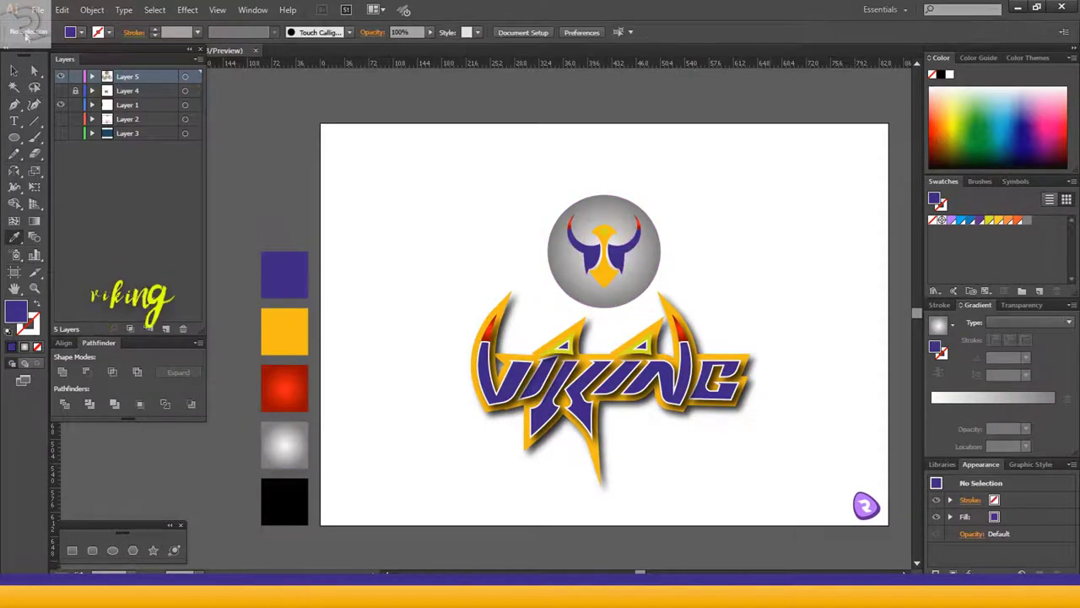
click(12, 73)
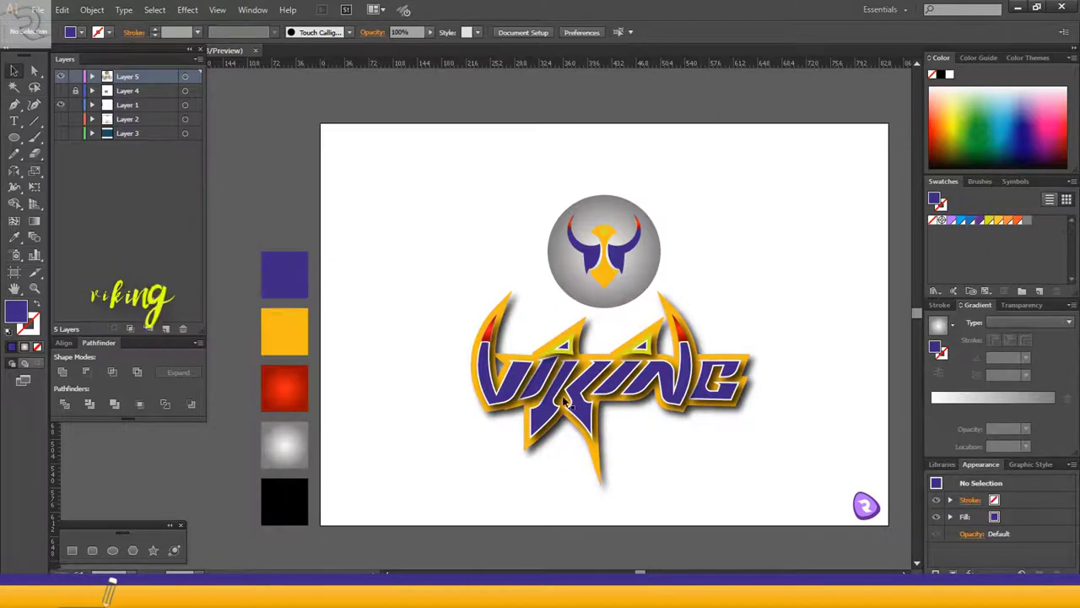
Step: Scale the horned emblem group down slightly about its center inside the gray circle
scroll(720, 448, down, 1)
click(627, 272)
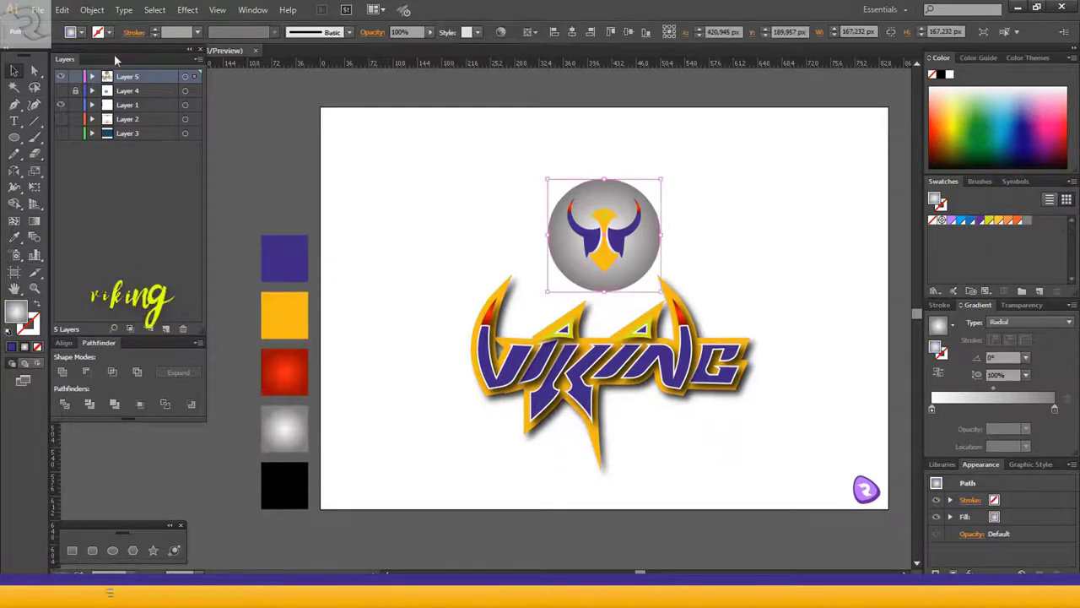
click(378, 171)
click(636, 219)
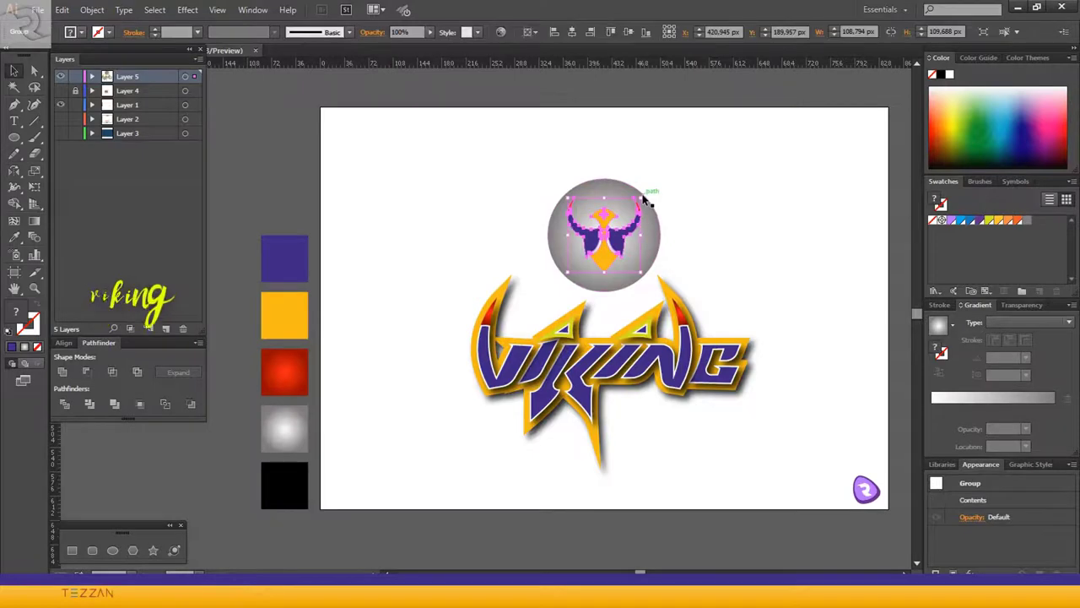
drag(641, 198, 639, 199)
click(756, 262)
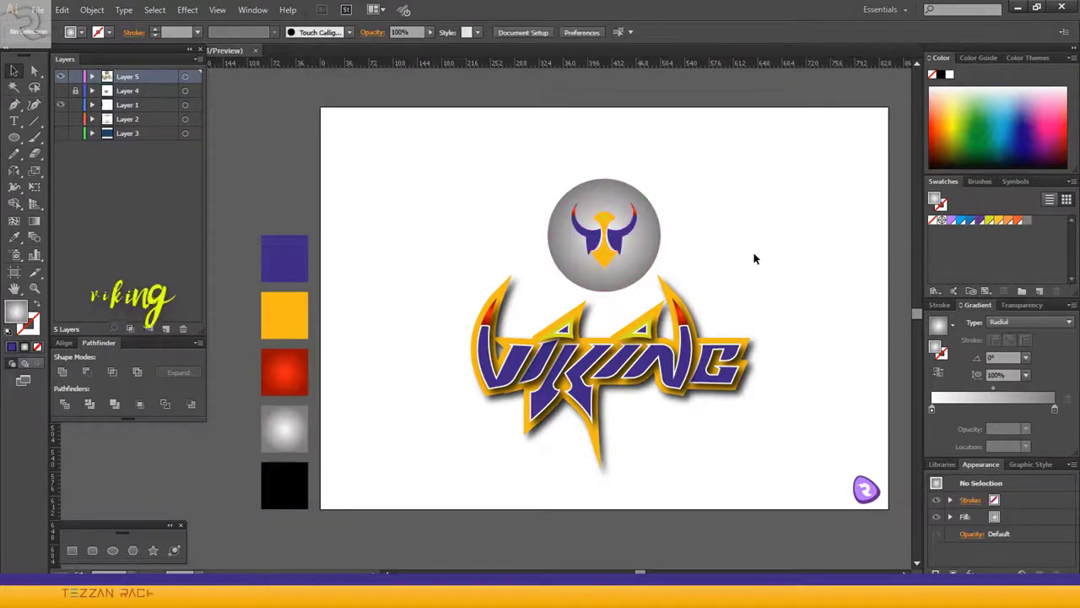
click(585, 392)
right_click(585, 392)
click(628, 474)
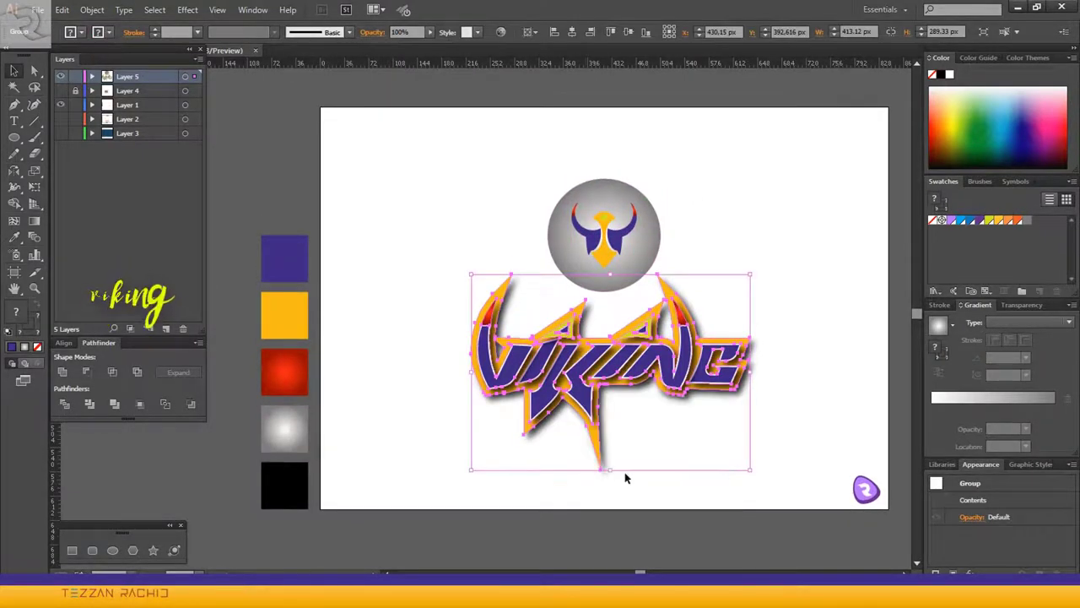
click(679, 450)
scroll(680, 449, down, 2)
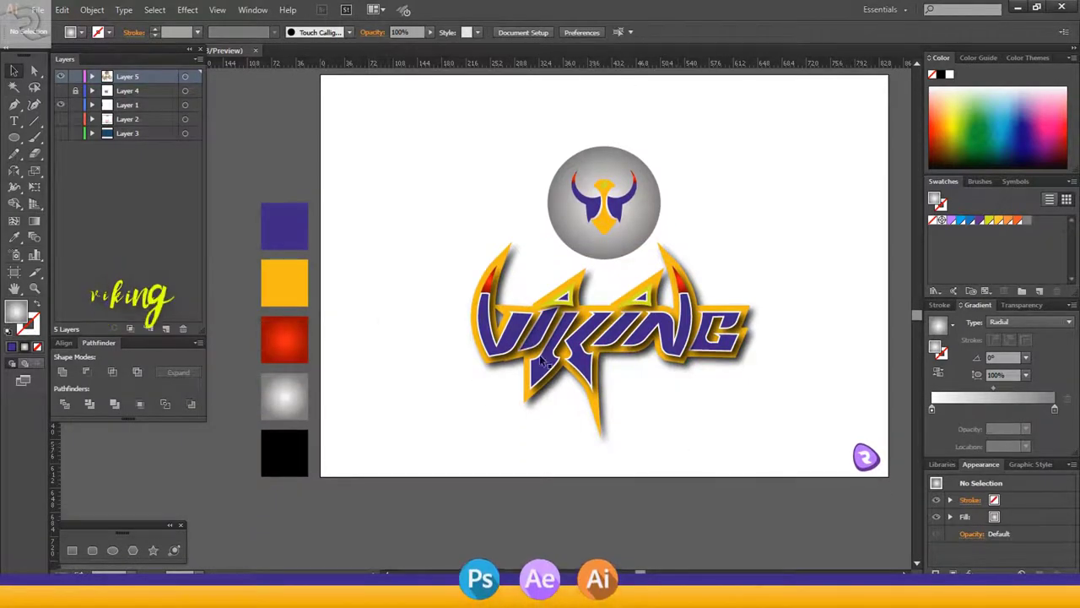
Step: Move the VIKING lettering up beside the circle emblem and rotate it counterclockwise so it slants upward
drag(400, 293, 775, 407)
drag(571, 357, 763, 177)
right_click(730, 183)
click(760, 250)
click(718, 379)
scroll(718, 378, up, 1)
scroll(718, 379, down, 1)
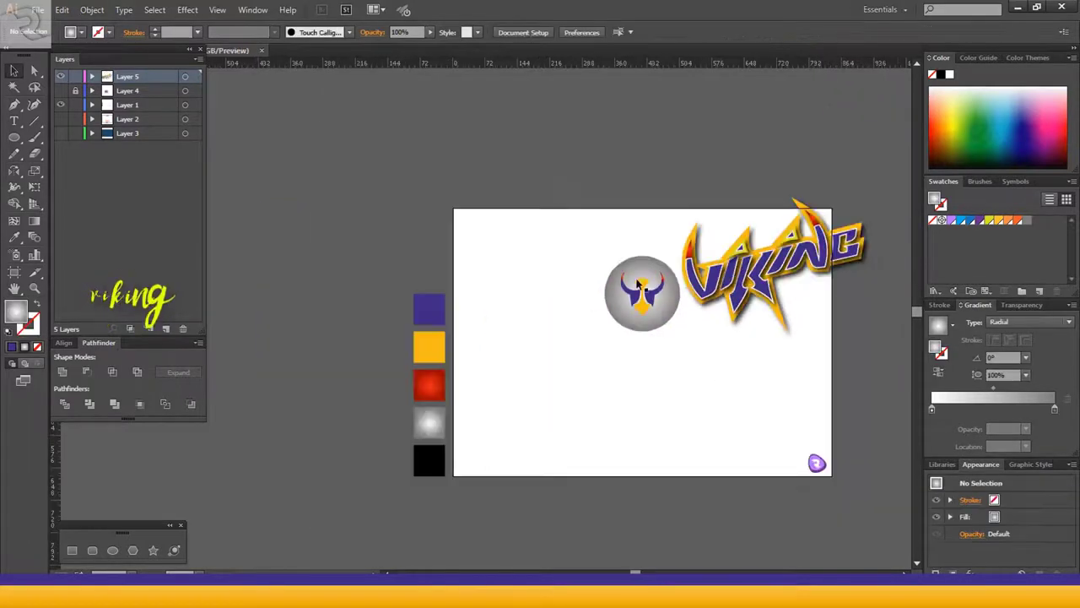
Step: Move the circle emblem and the slanted VIKING lettering together down and left toward the artboard's middle
drag(754, 284, 649, 362)
click(574, 420)
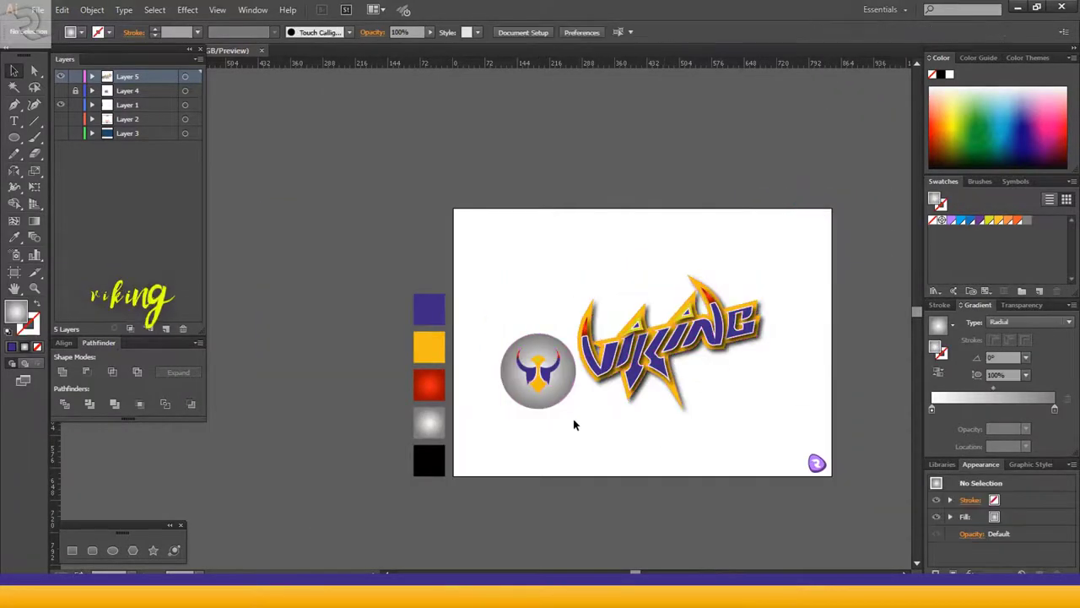
Step: Rotate the horned emblem inside the gray circle to match the slant of the VIKING lettering
right_click(561, 385)
click(593, 461)
click(492, 304)
drag(492, 303, 593, 422)
click(603, 421)
click(536, 402)
click(601, 420)
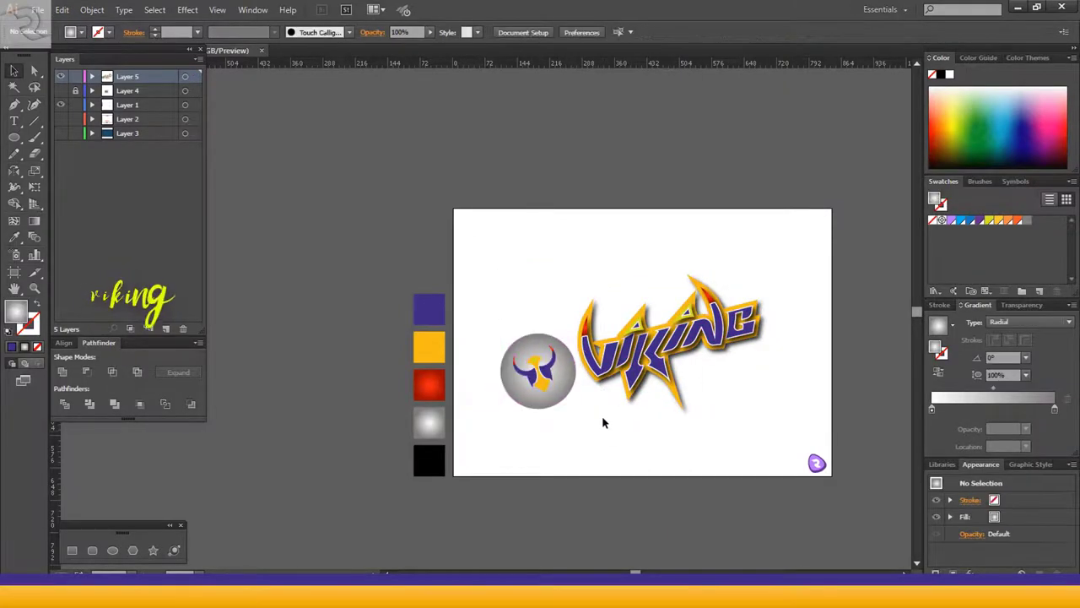
scroll(742, 391, up, 1)
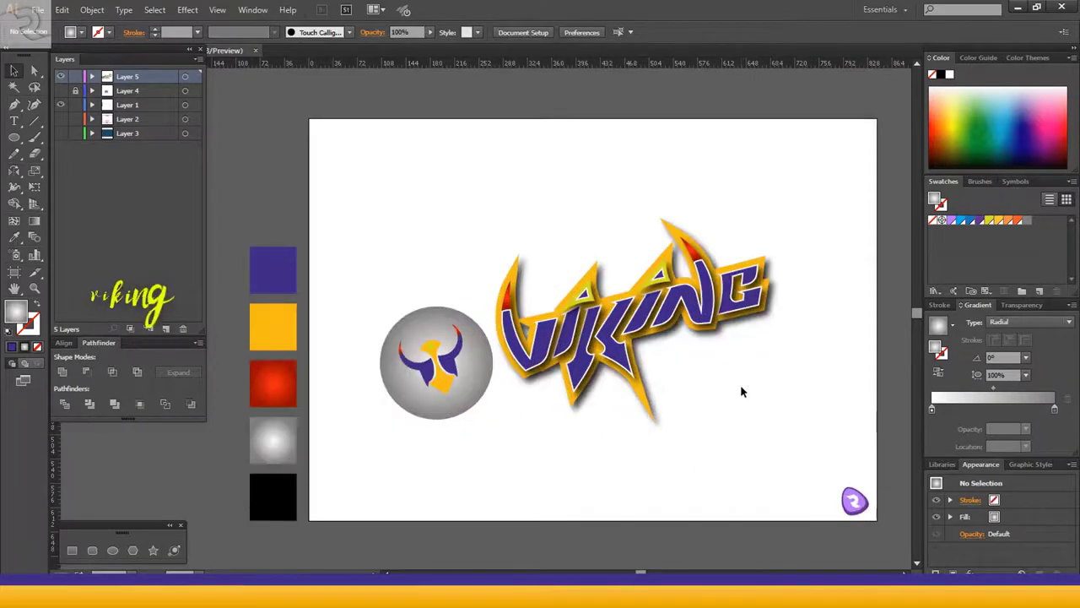